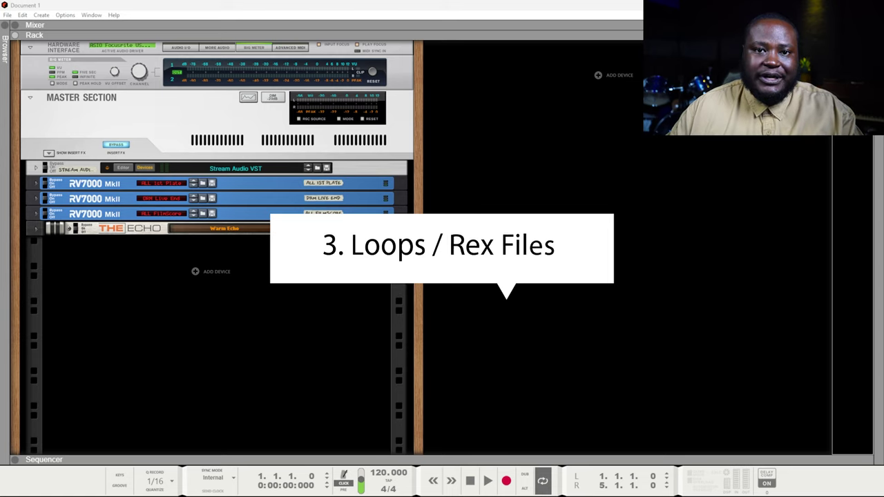
{"action": "left_click", "coordinate": [505, 155]}
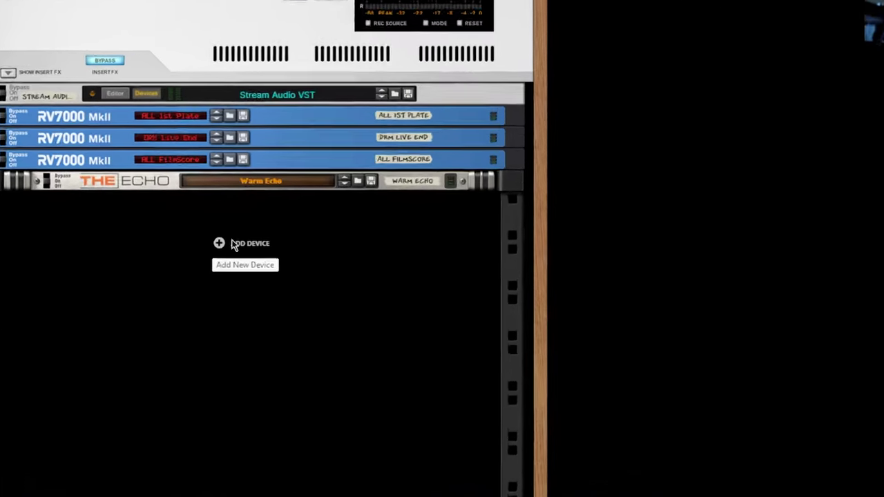
{"action": "left_click", "coordinate": [263, 216]}
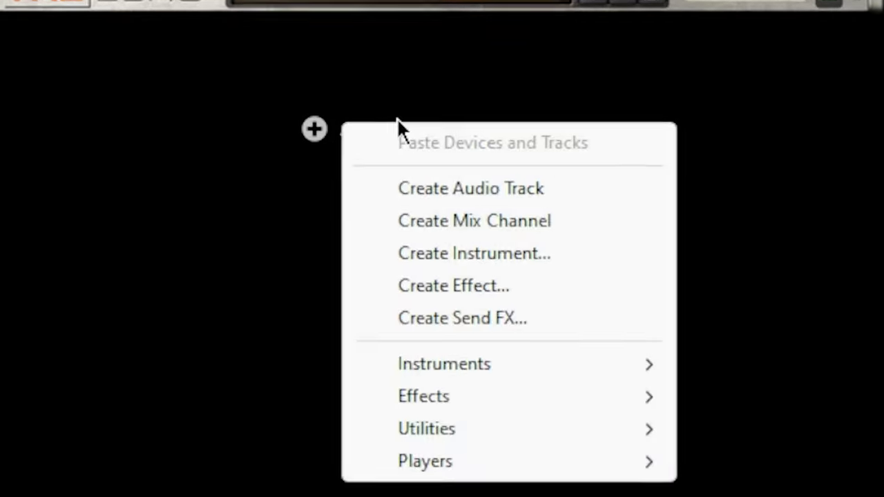
{"action": "mouse_move", "coordinate": [320, 353]}
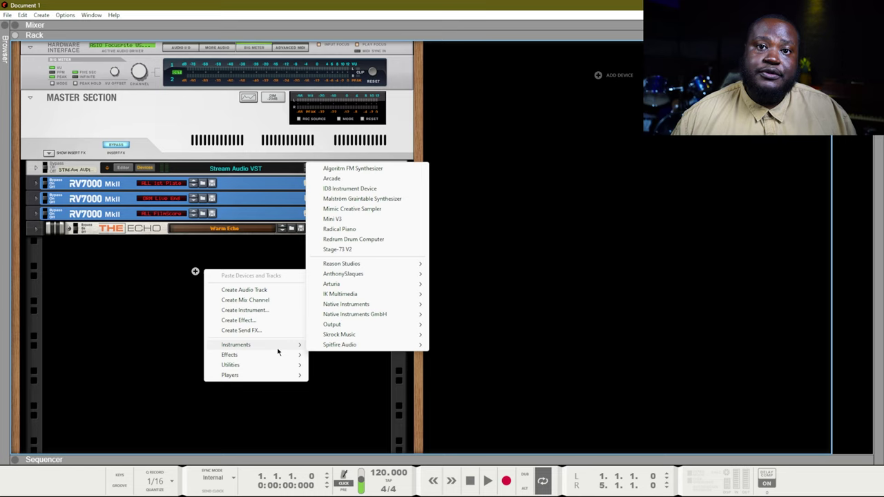
{"action": "mouse_move", "coordinate": [354, 277]}
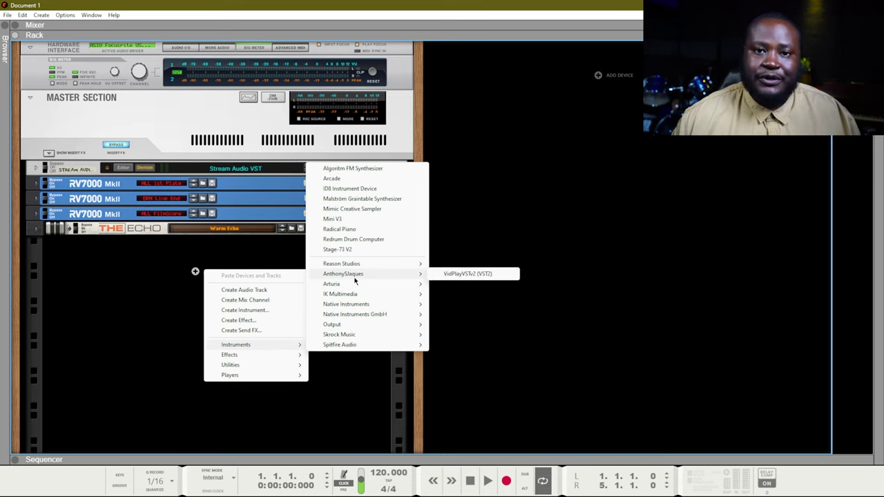
{"action": "mouse_move", "coordinate": [362, 319]}
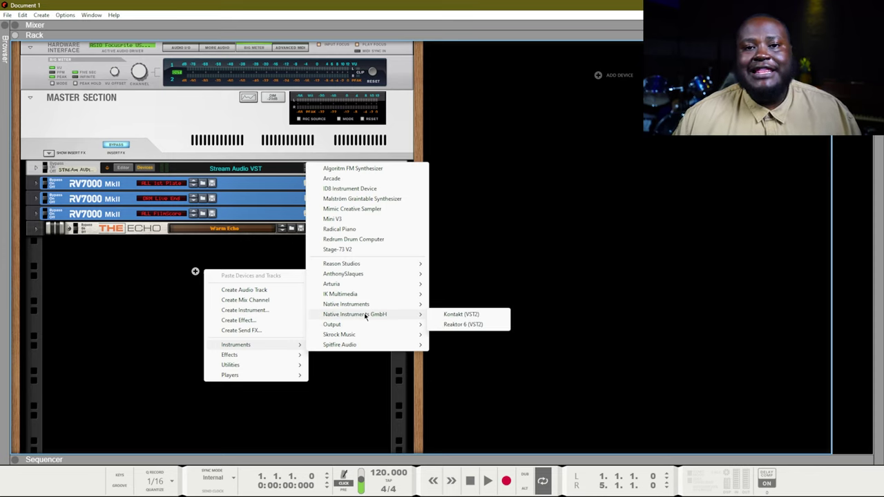
{"action": "left_click", "coordinate": [442, 247]}
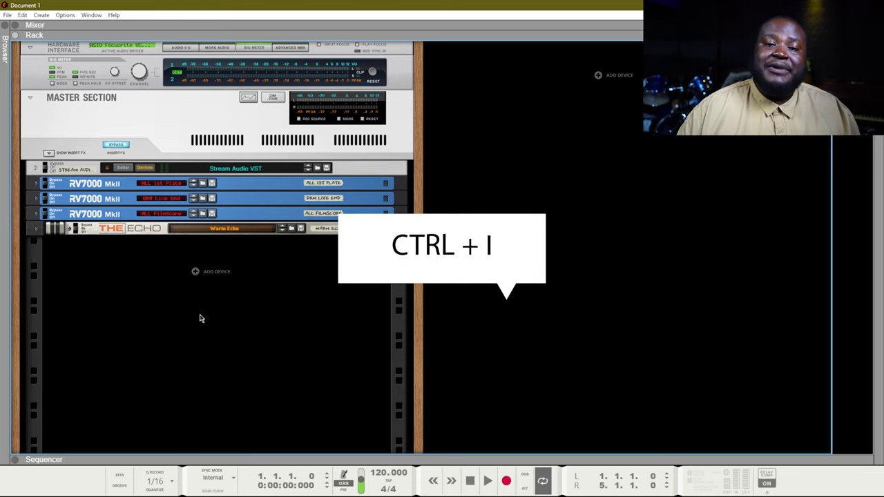
Open the instrument-creation browser and collapse the manufacturer groups, including Reason Studios and Skrock Music
{"action": "key", "text": "ctrl+i"}
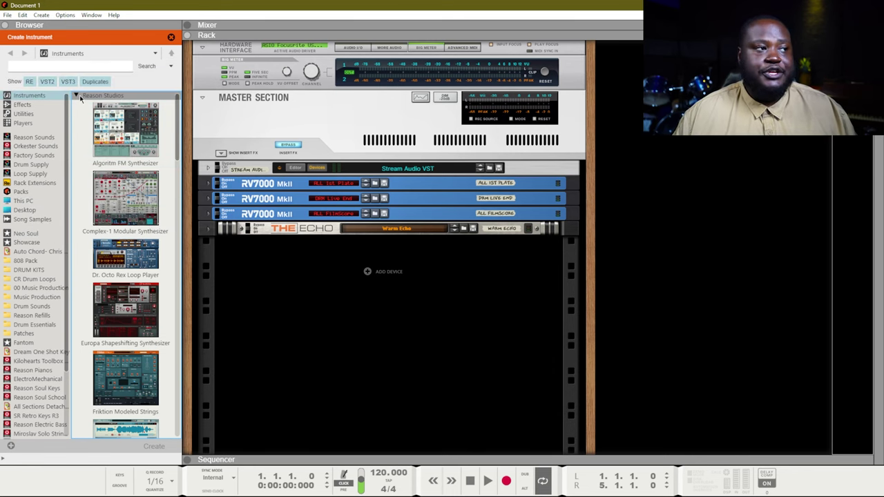
{"action": "left_click", "coordinate": [78, 95]}
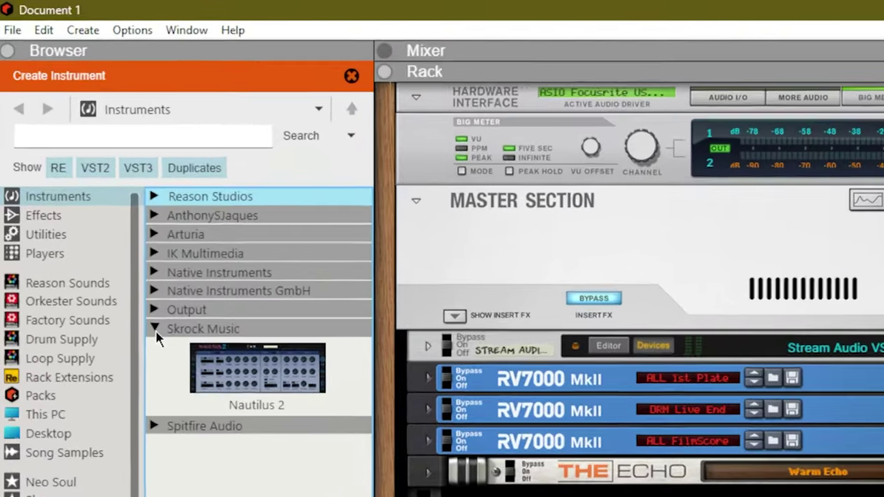
{"action": "left_click", "coordinate": [123, 260]}
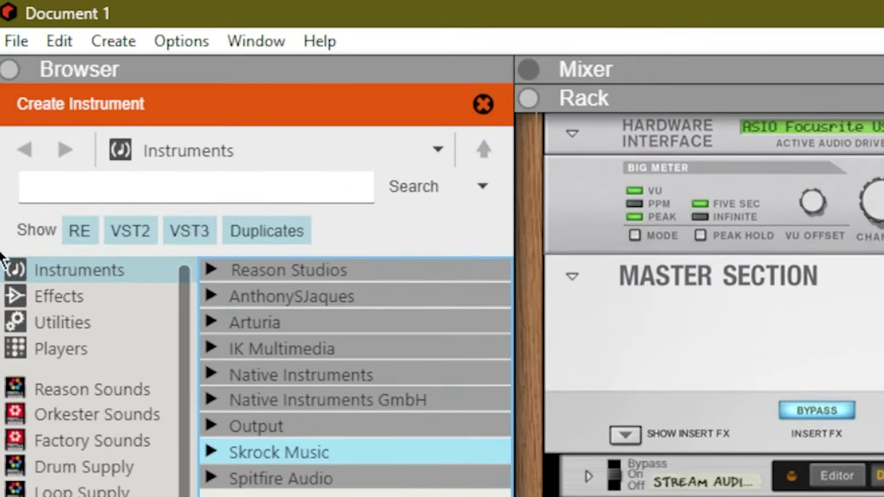
Filter out RE, VST2 and VST3 devices so the browser lists only the built-in Reason Studios instruments
{"action": "left_click", "coordinate": [74, 234]}
{"action": "left_click", "coordinate": [118, 234]}
{"action": "left_click", "coordinate": [177, 231]}
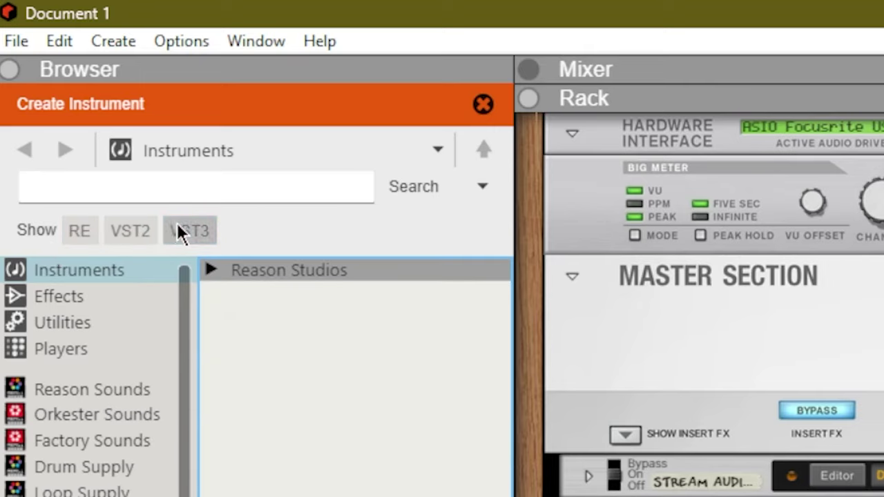
{"action": "left_click", "coordinate": [131, 233]}
{"action": "left_click", "coordinate": [130, 233]}
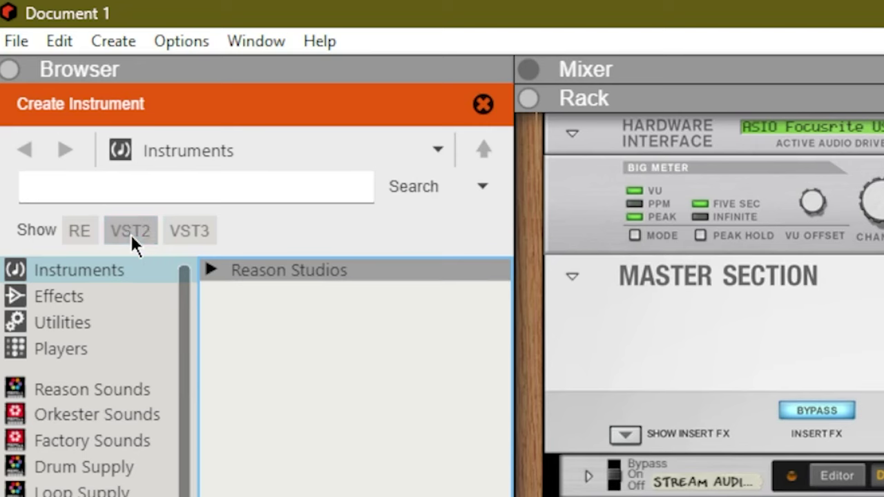
{"action": "left_click", "coordinate": [186, 231]}
{"action": "left_click", "coordinate": [186, 231]}
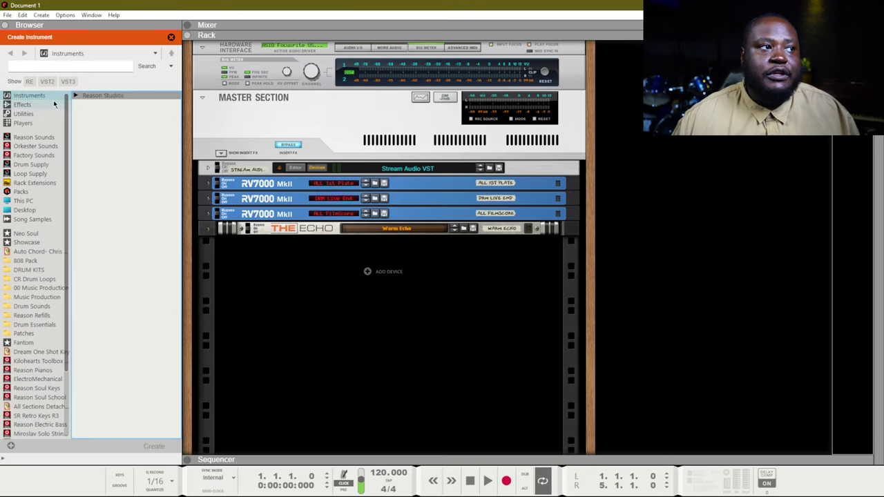
Add an Algoritm FM Synthesizer from the Reason Studios instruments to the rack and close the preferences
{"action": "left_click", "coordinate": [75, 96]}
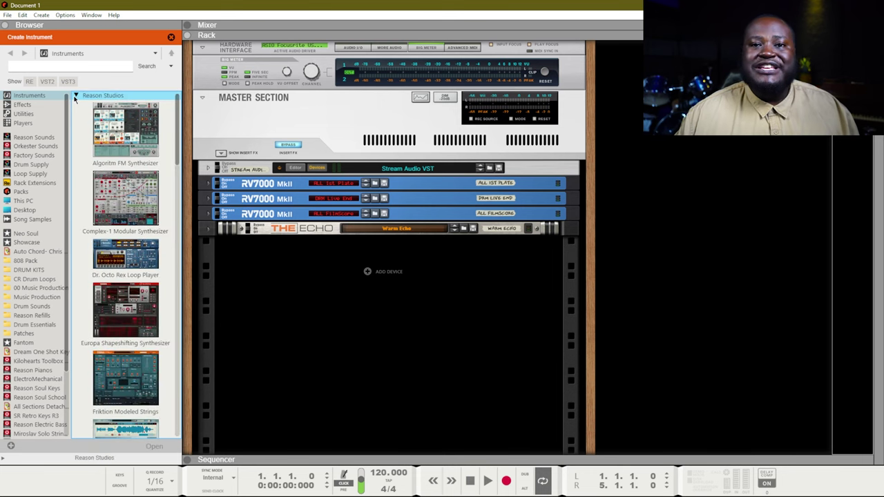
{"action": "double_click", "coordinate": [91, 143]}
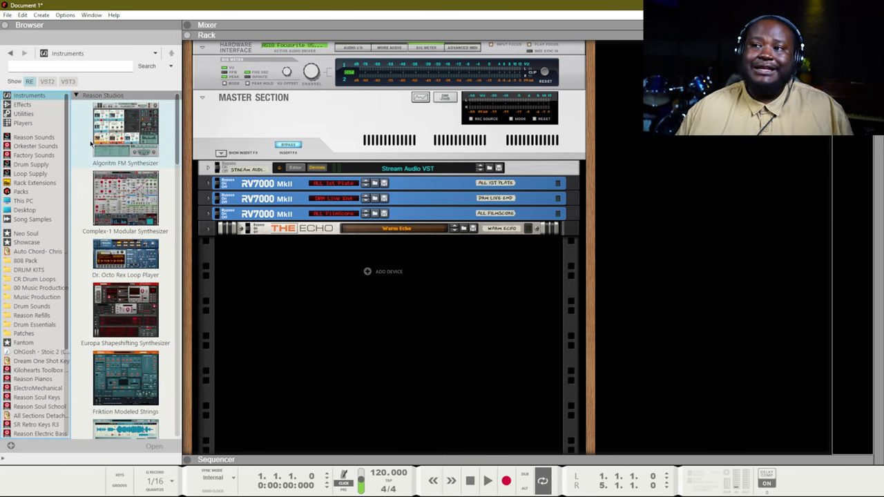
{"action": "left_click_drag", "start_coordinate": [92, 143], "coordinate": [456, 325]}
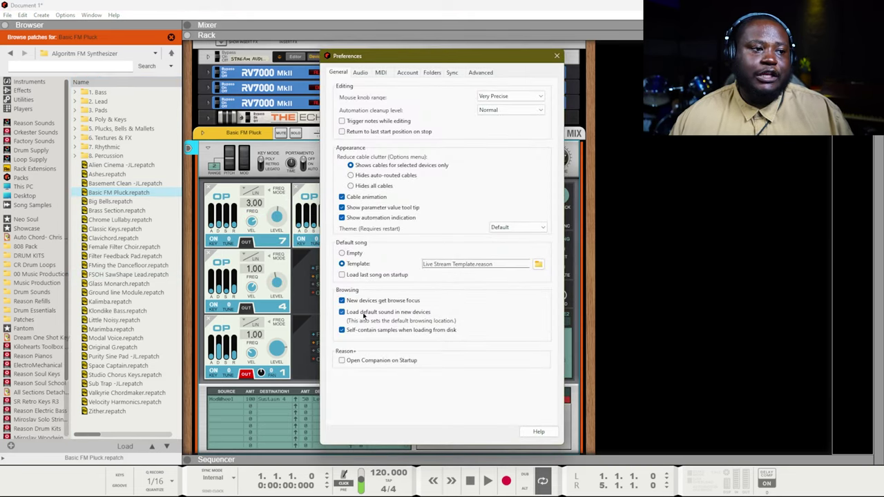
{"action": "left_click", "coordinate": [557, 56]}
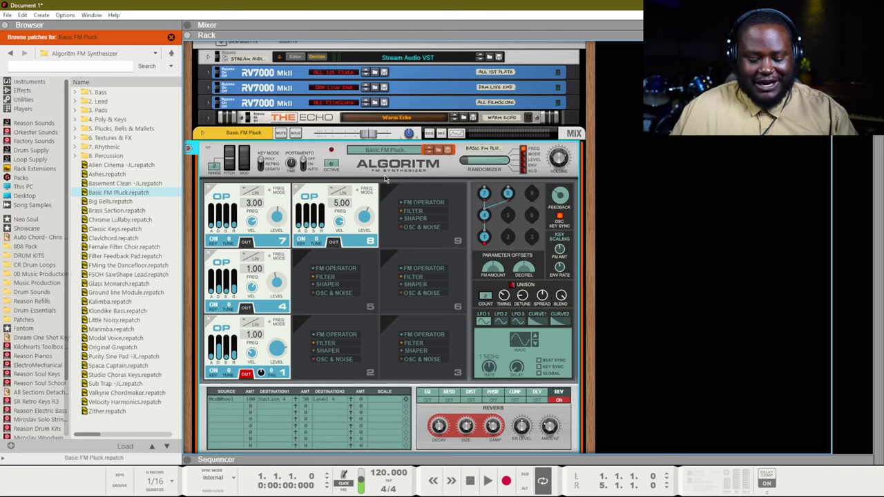
In the sequencer, tap in a song tempo of 143 BPM and turn on the metronome click
{"action": "key", "text": "F7"}
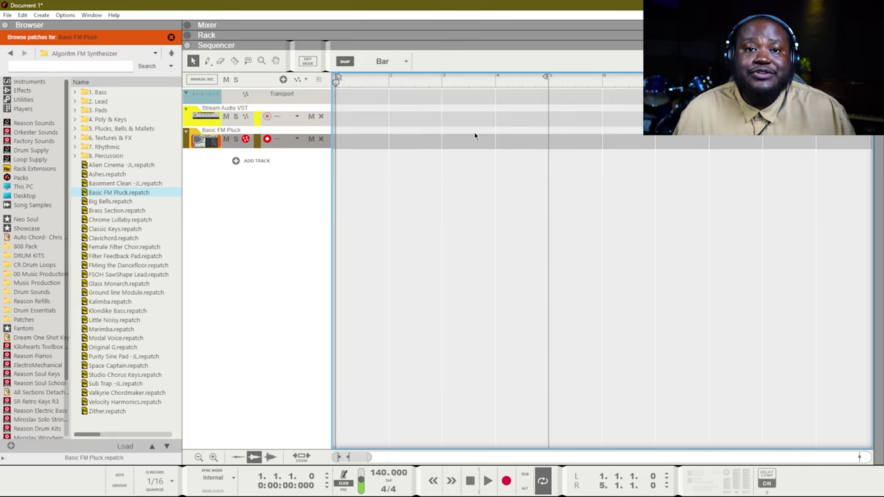
{"action": "left_click_drag", "start_coordinate": [380, 472], "coordinate": [387, 477]}
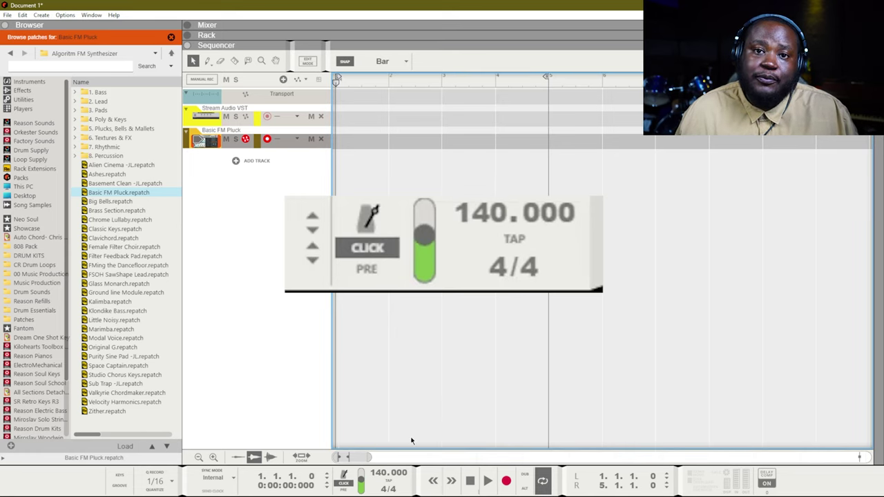
{"action": "left_click", "coordinate": [391, 485]}
{"action": "left_click", "coordinate": [391, 486]}
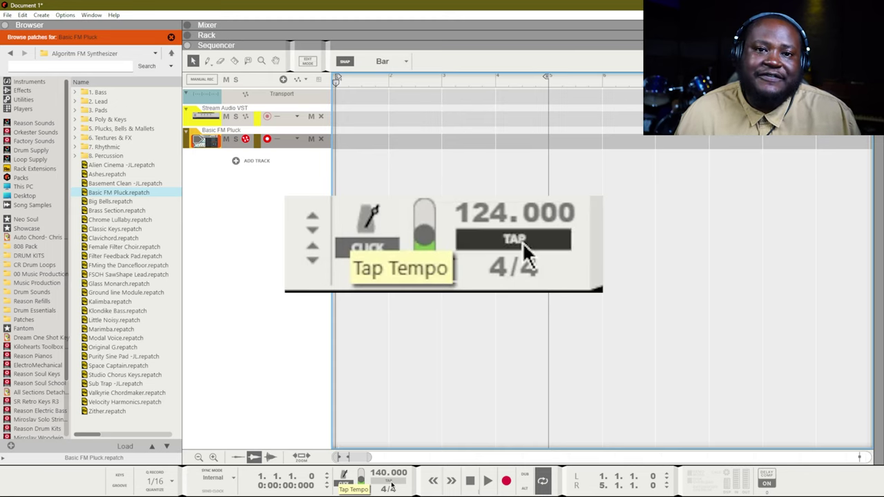
{"action": "left_click", "coordinate": [391, 486]}
{"action": "left_click", "coordinate": [391, 486]}
{"action": "left_click", "coordinate": [392, 486]}
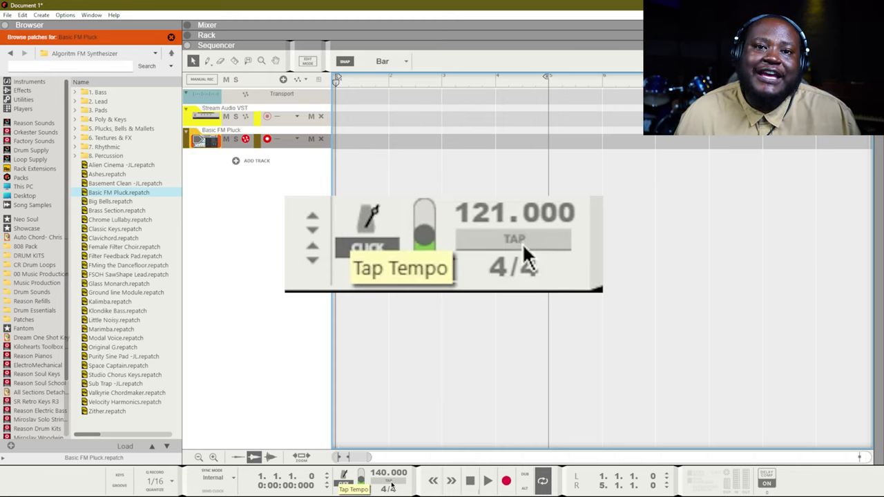
{"action": "left_click", "coordinate": [391, 485]}
{"action": "left_click", "coordinate": [391, 486]}
{"action": "left_click", "coordinate": [391, 486]}
{"action": "left_click", "coordinate": [391, 485]}
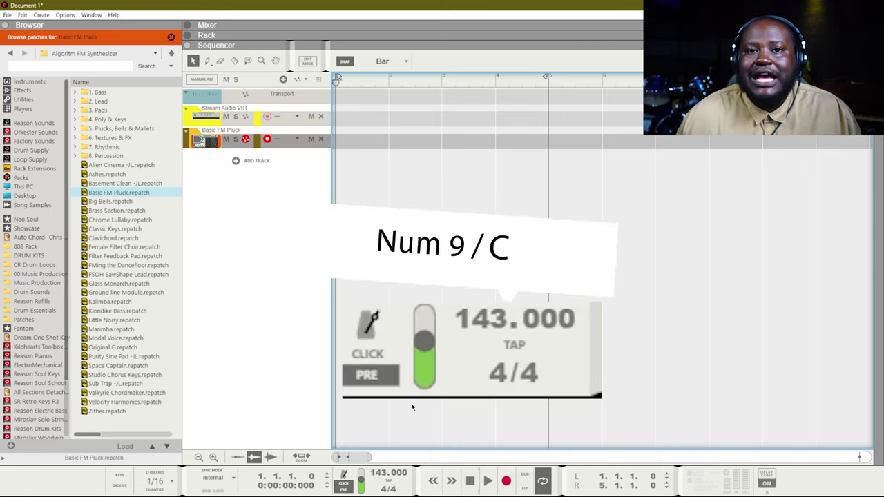
{"action": "key", "text": "c"}
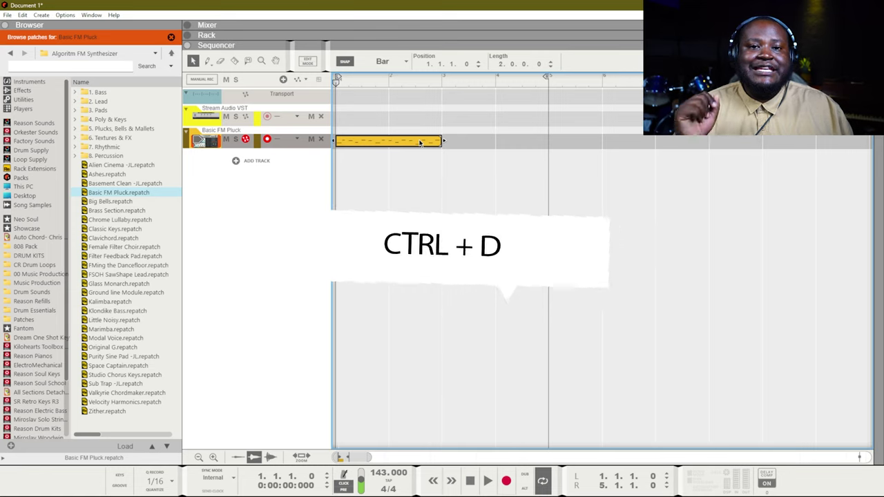
Duplicate the two-bar clip on the Basic FM Pluck track and play both clips
{"action": "key", "text": "ctrl+d"}
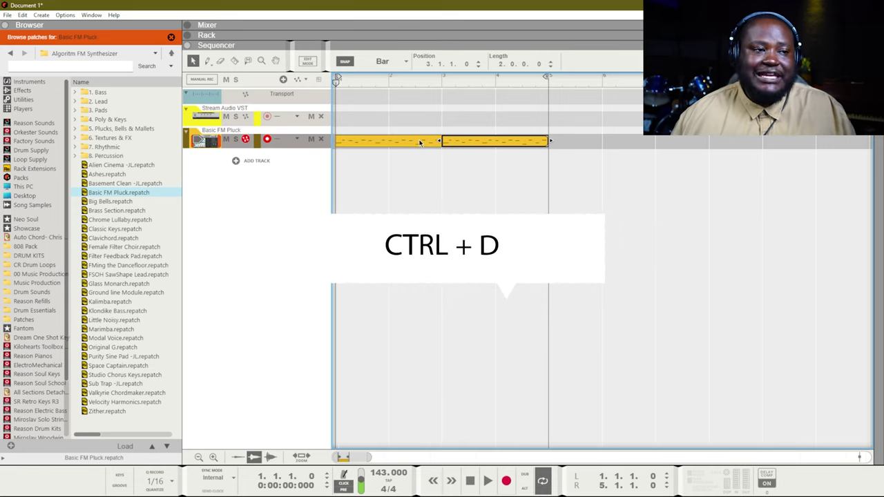
{"action": "key", "text": "space"}
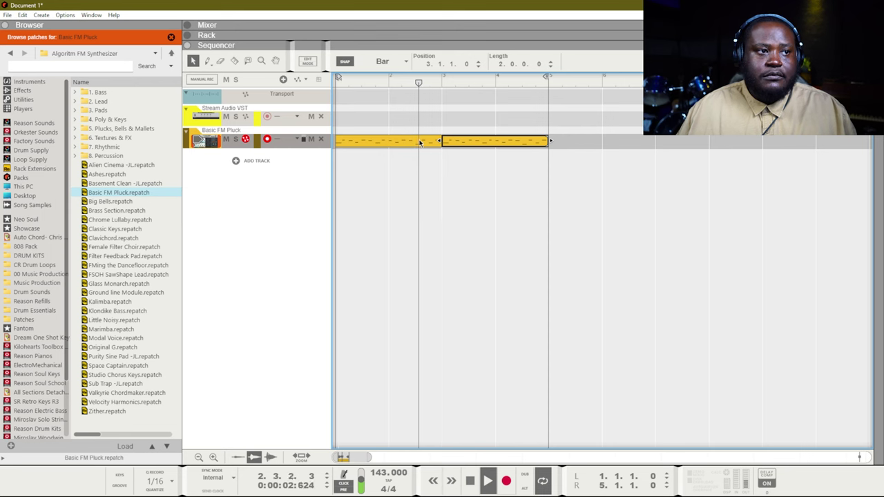
In the first clip, raise the D#3 note at position 2.3.3 to G3 and play the result
{"action": "double_click", "coordinate": [421, 142]}
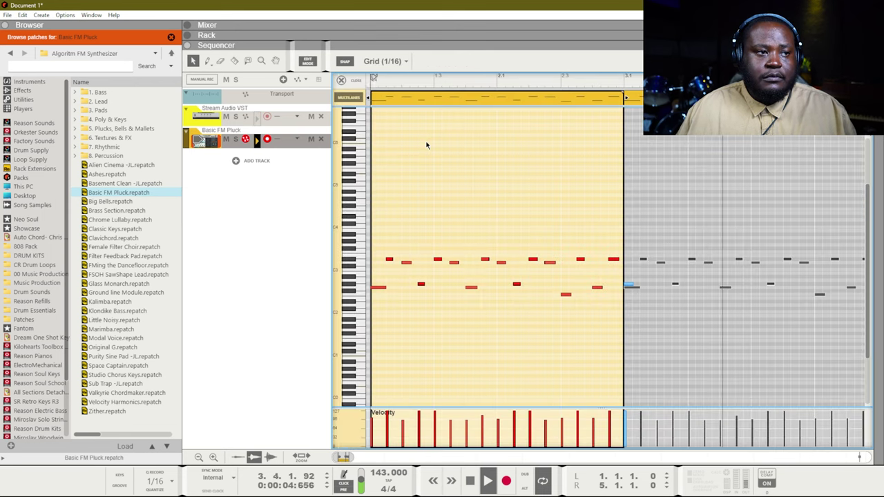
{"action": "key", "text": "space"}
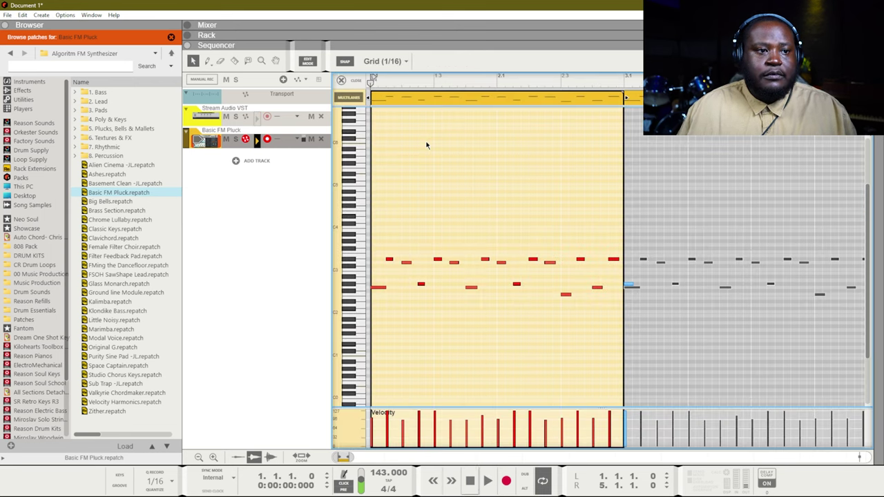
{"action": "left_click", "coordinate": [583, 260]}
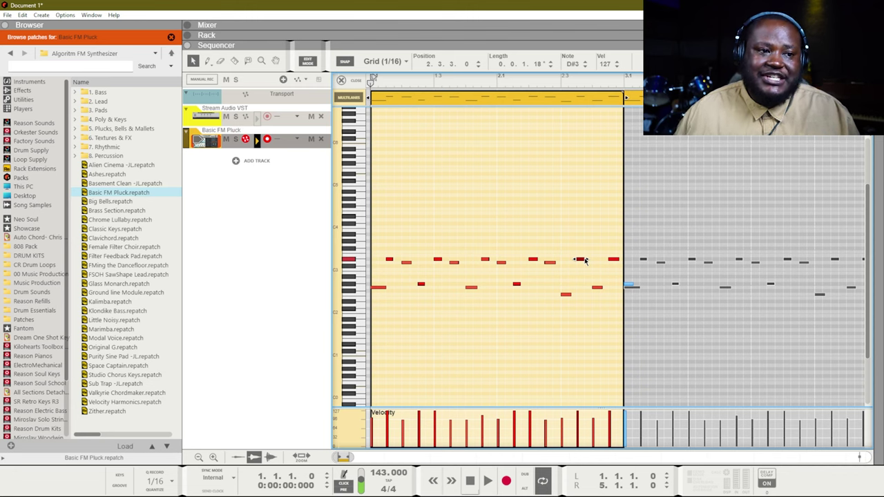
{"action": "key", "text": "alt+Up"}
{"action": "key", "text": "alt+Up"}
{"action": "key", "text": "alt+Up"}
{"action": "key", "text": "alt+Up"}
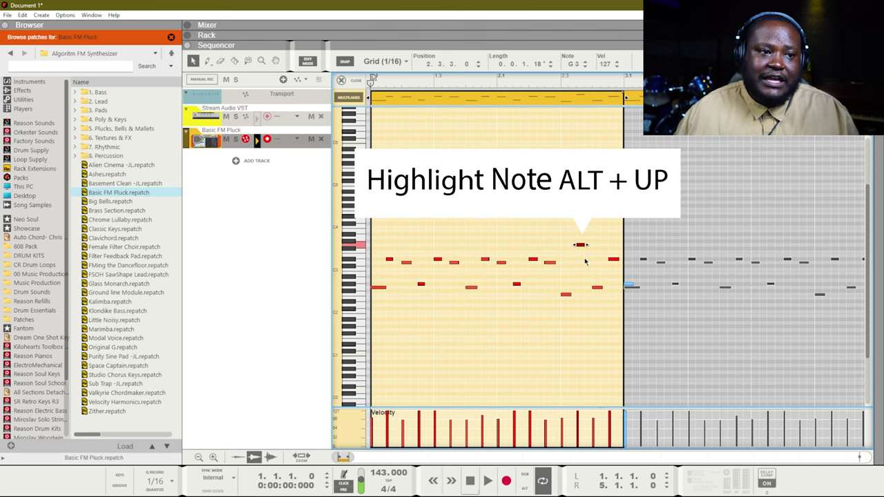
{"action": "key", "text": "space"}
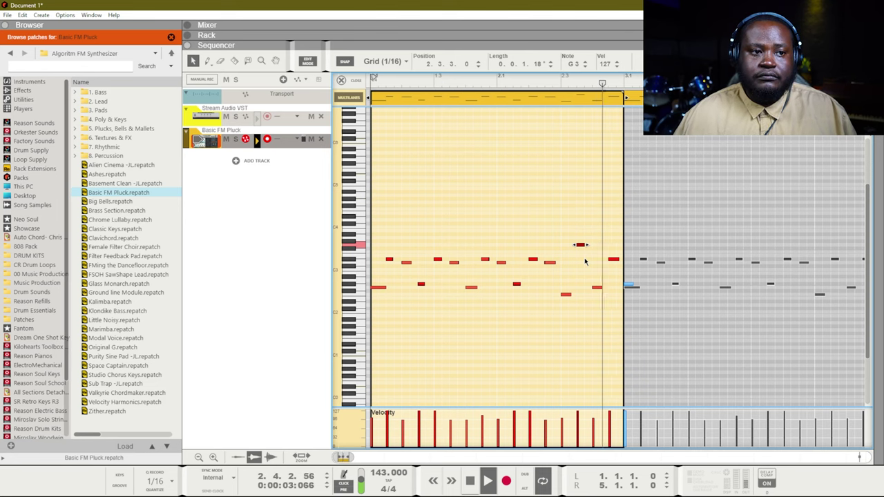
In the second clip, change the matching note at position 4.3.3 to F3, then leave note editing and play the sequence
{"action": "key", "text": "ctrl+e"}
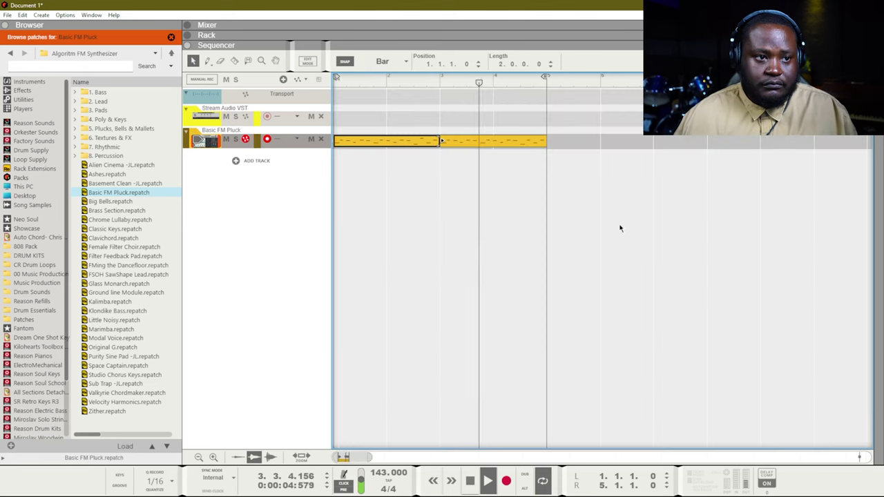
{"action": "double_click", "coordinate": [529, 141]}
{"action": "left_click", "coordinate": [670, 252]}
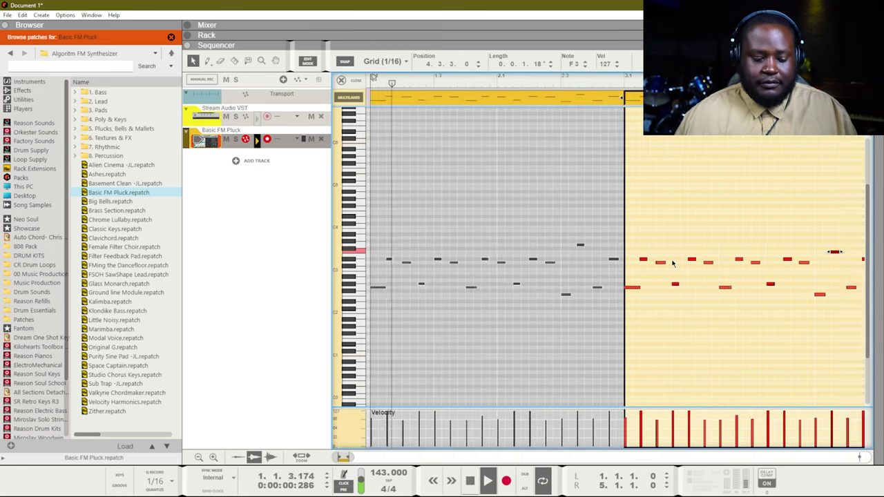
{"action": "key", "text": "ctrl+e"}
{"action": "key", "text": "space"}
{"action": "key", "text": "space"}
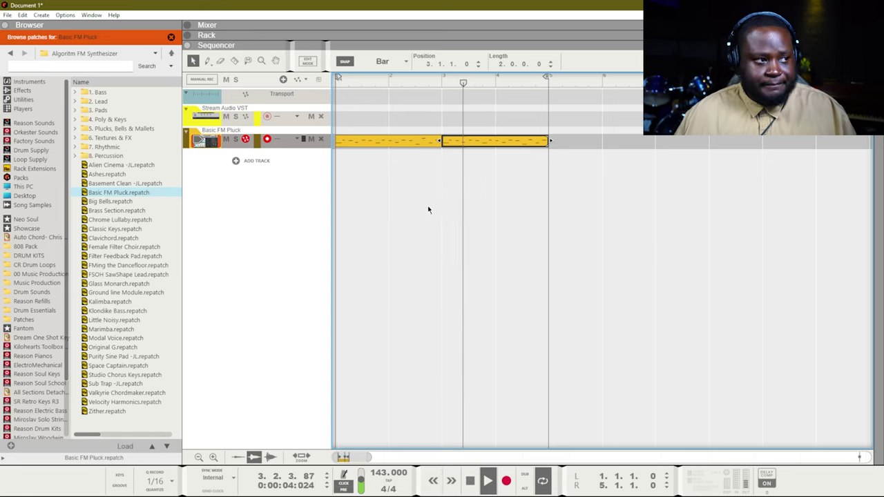
View the Algoritm synthesizer in the rack during playback, return to the sequencer and deselect the clip
{"action": "key", "text": "F6"}
{"action": "scroll", "coordinate": [387, 221], "scroll_direction": "up", "scroll_amount": 5}
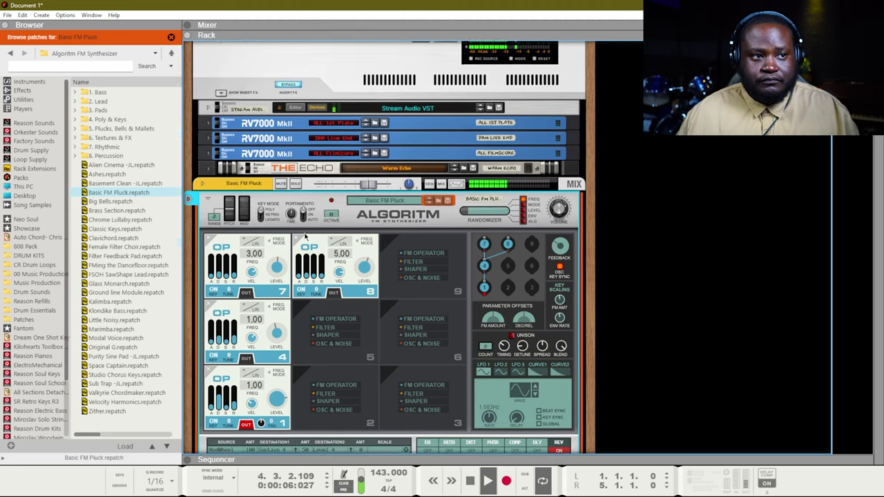
{"action": "key", "text": "F7"}
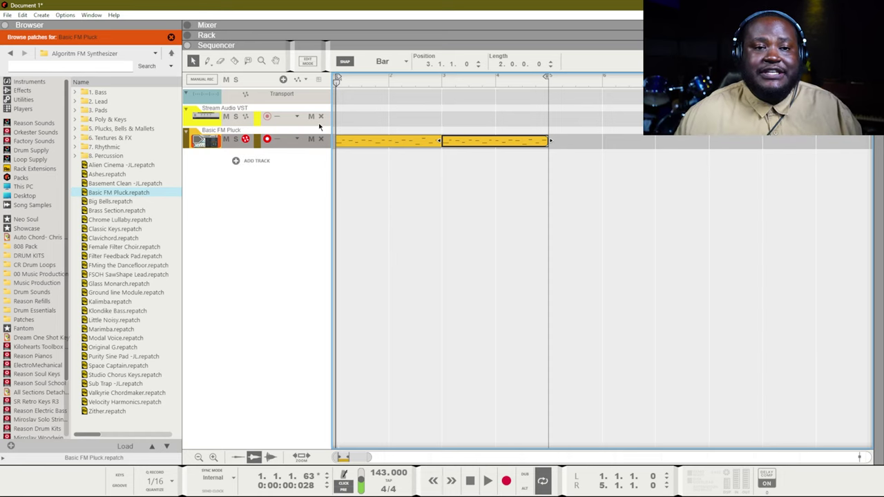
{"action": "left_click", "coordinate": [494, 231]}
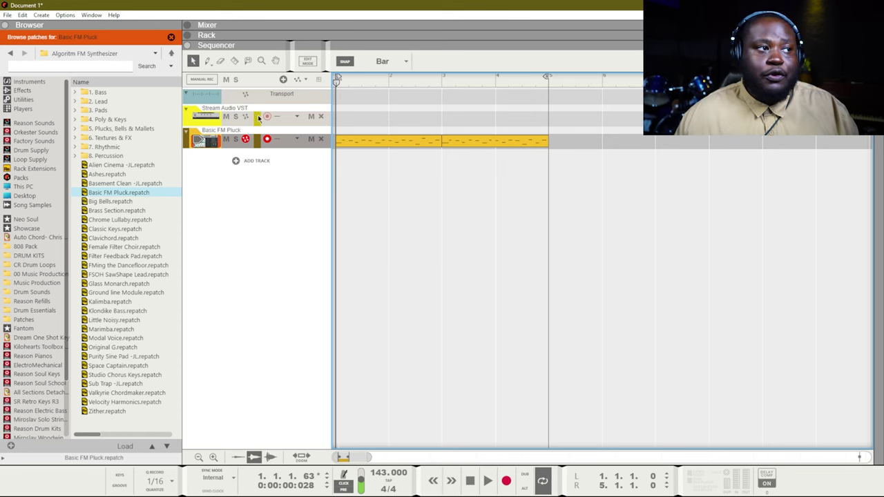
Create a new track from the Double Bass Bass patch in the 1. Bass folder and draw an empty four-bar clip from bar 1
{"action": "double_click", "coordinate": [115, 92]}
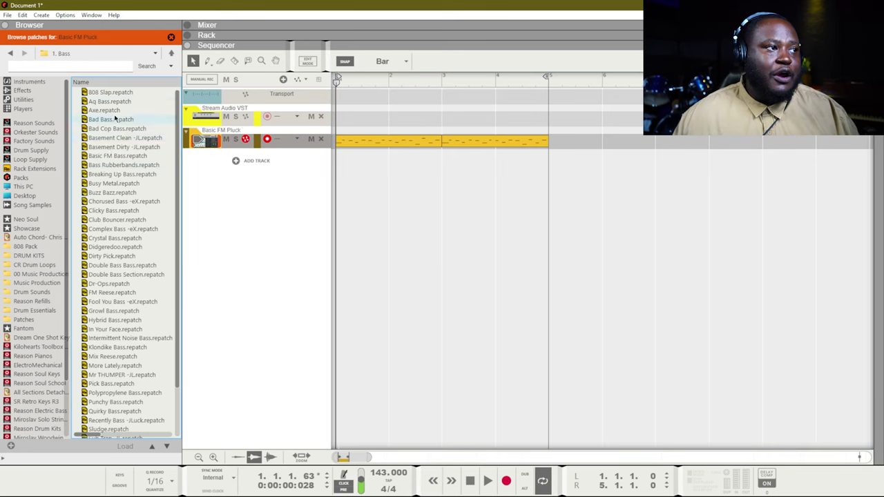
{"action": "mouse_move", "coordinate": [95, 272]}
{"action": "left_mouse_down"}
{"action": "mouse_move", "coordinate": [256, 216]}
{"action": "mouse_move", "coordinate": [257, 208]}
{"action": "left_mouse_up"}
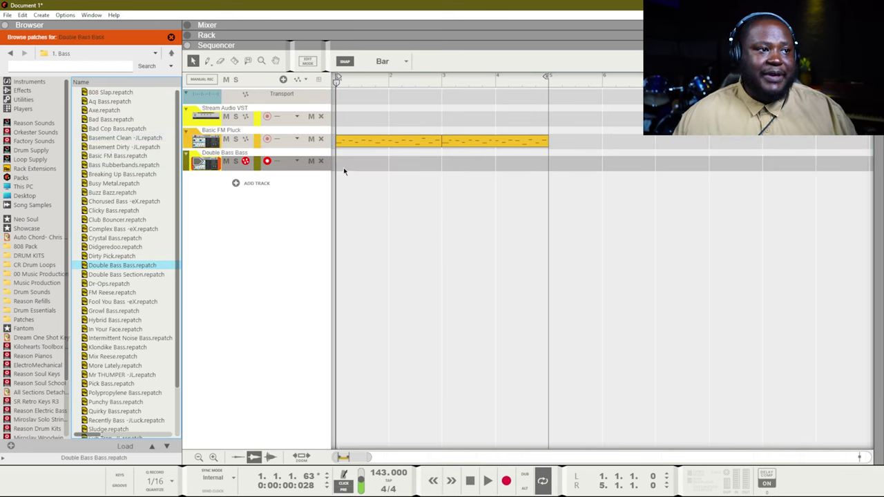
{"action": "mouse_move", "coordinate": [344, 164]}
{"action": "left_mouse_down"}
{"action": "mouse_move", "coordinate": [603, 154]}
{"action": "mouse_move", "coordinate": [545, 153]}
{"action": "left_mouse_up"}
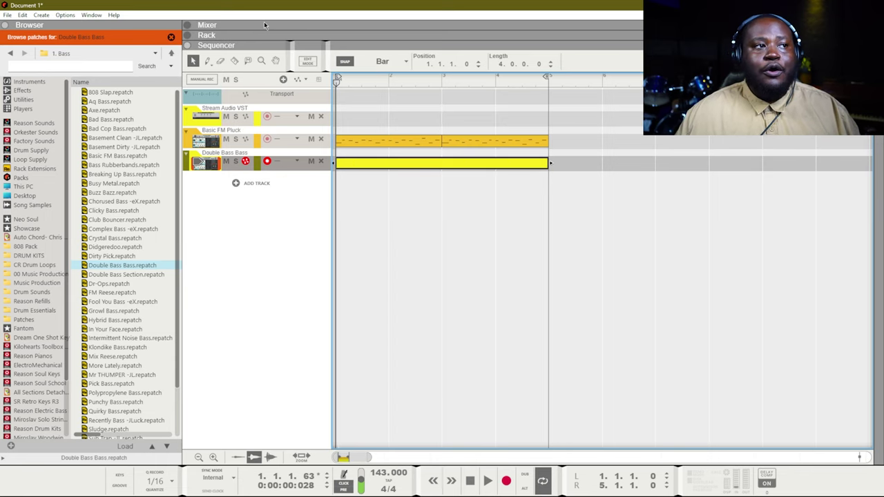
{"action": "left_click", "coordinate": [207, 61]}
{"action": "left_click_drag", "start_coordinate": [339, 164], "coordinate": [516, 154]}
{"action": "key", "text": "q"}
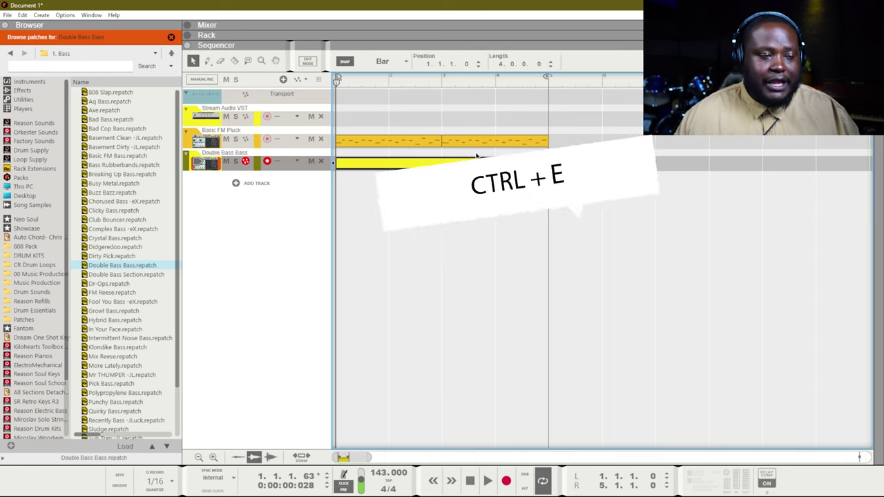
Open the empty bass clip for note editing with the Pencil tool
{"action": "key", "text": "ctrl+e"}
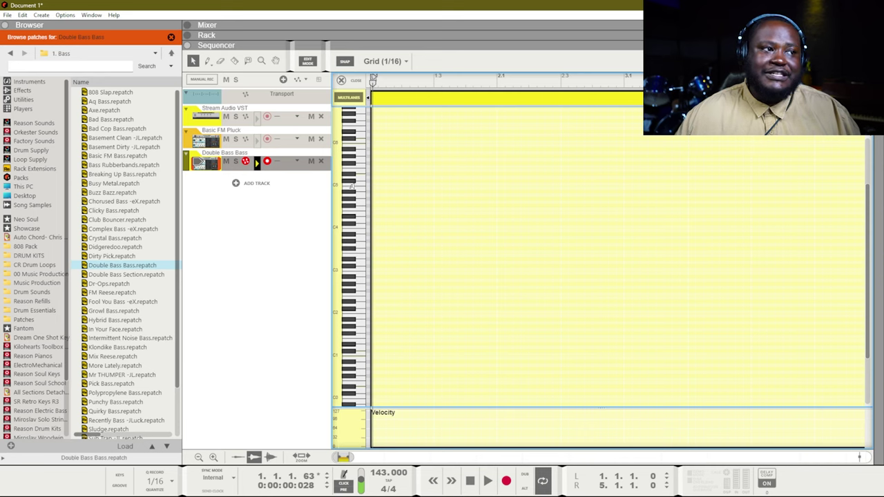
{"action": "key", "text": "w"}
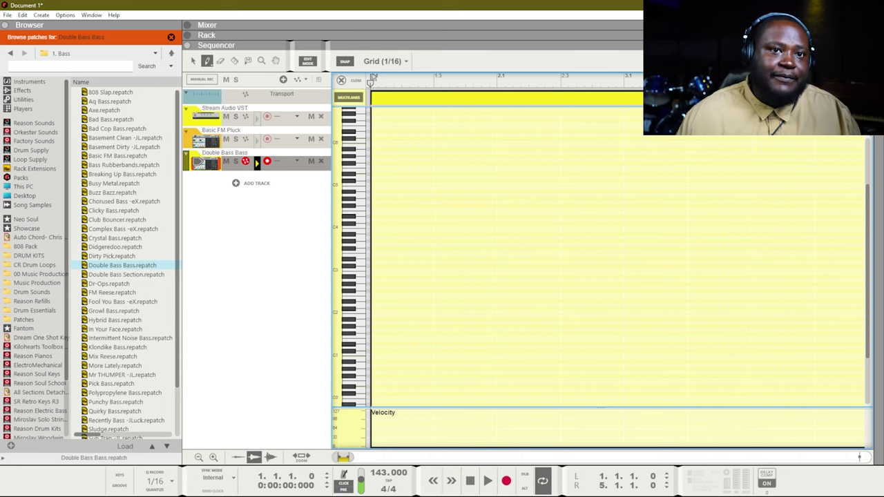
{"action": "scroll", "coordinate": [544, 238], "scroll_direction": "up", "scroll_amount": 3}
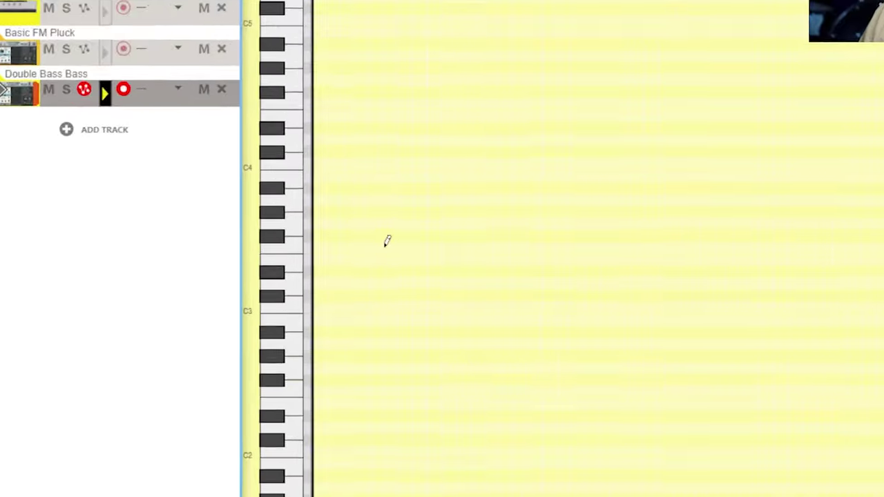
Try drawing a run of F3 notes at 1/16 snap and a run of C3 notes at 1/8 snap from bar 1
{"action": "left_click_drag", "start_coordinate": [376, 247], "coordinate": [454, 246]}
{"action": "left_click", "coordinate": [326, 38]}
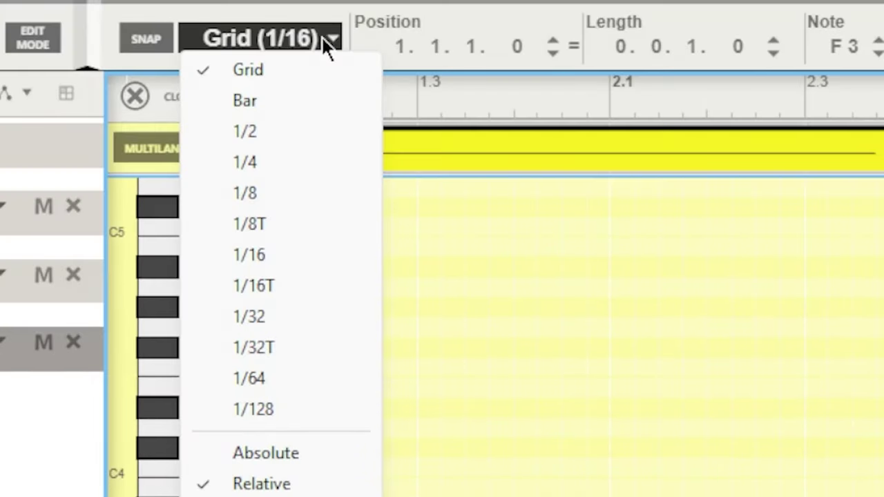
{"action": "left_click", "coordinate": [244, 193]}
{"action": "left_click_drag", "start_coordinate": [373, 281], "coordinate": [592, 281]}
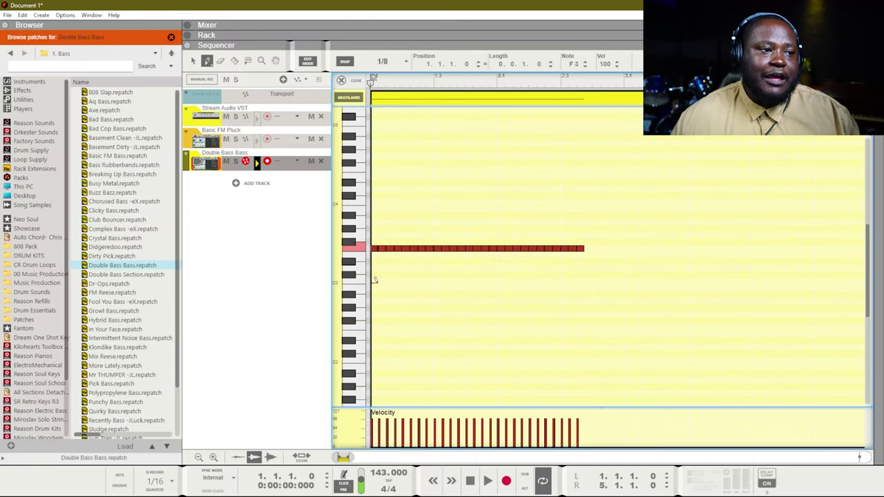
With the snap value at 1/4, draw one-bar C3 notes at bars 1 and 3 in the bass clip and play the loop
{"action": "left_click", "coordinate": [380, 61]}
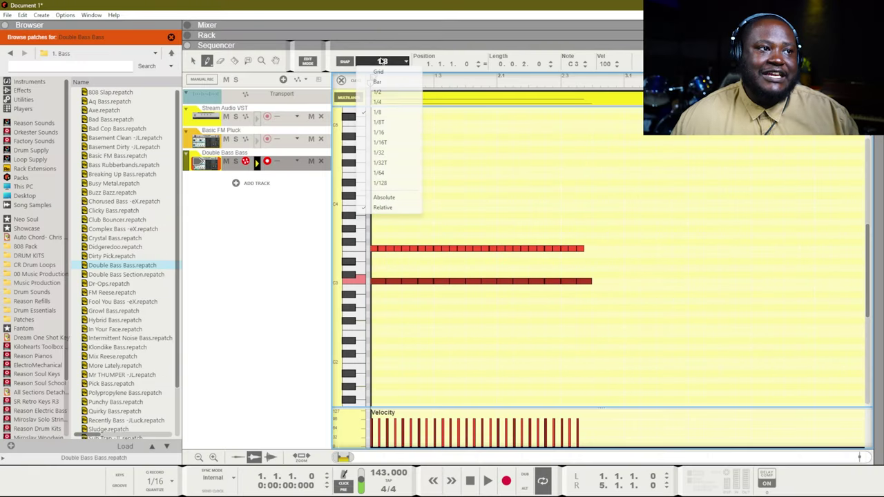
{"action": "left_click", "coordinate": [391, 92]}
{"action": "mouse_move", "coordinate": [385, 318]}
{"action": "left_mouse_down"}
{"action": "mouse_move", "coordinate": [563, 313]}
{"action": "mouse_move", "coordinate": [482, 277]}
{"action": "left_mouse_up"}
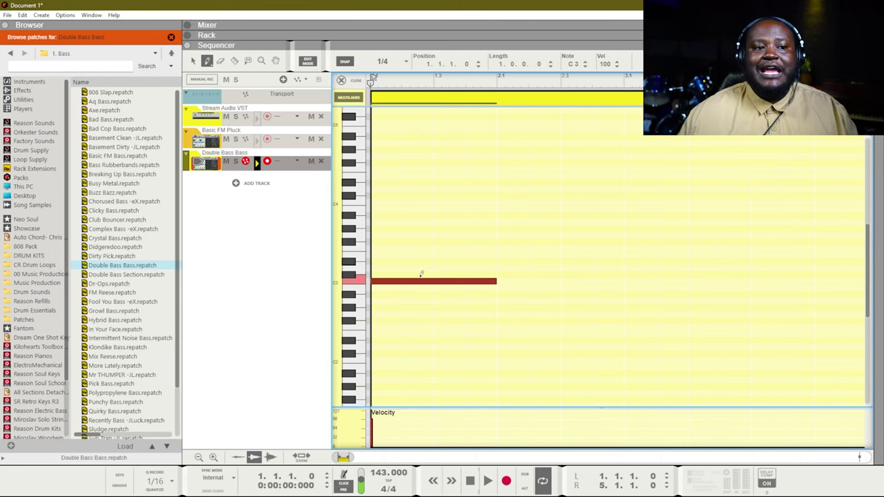
{"action": "key", "text": "space"}
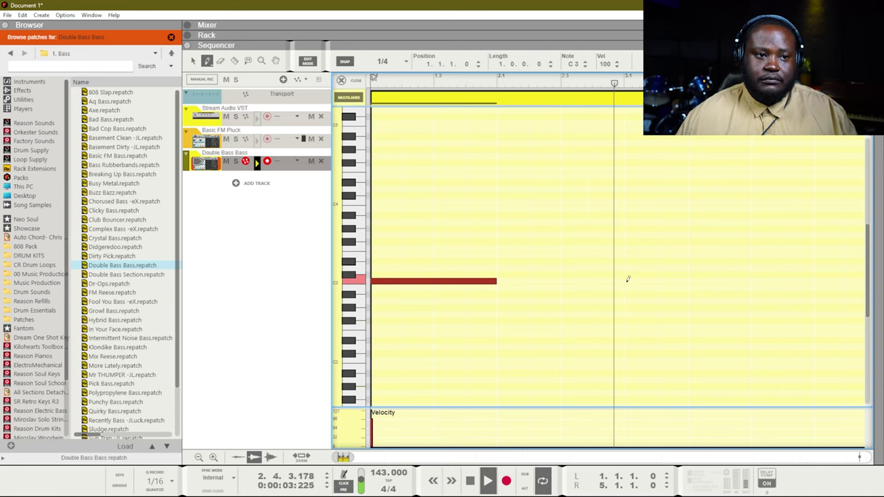
{"action": "key", "text": "space"}
{"action": "mouse_move", "coordinate": [628, 276]}
{"action": "left_mouse_down"}
{"action": "mouse_move", "coordinate": [756, 276]}
{"action": "mouse_move", "coordinate": [748, 276]}
{"action": "left_mouse_up"}
{"action": "key", "text": "space"}
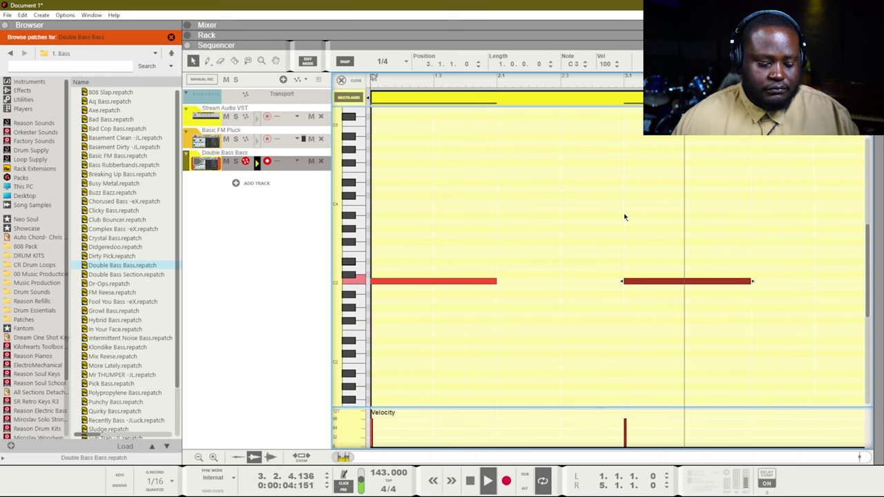
Leave note editing and copy all clips of the pluck and bass tracks to bar 5, extending the loop to bar 9
{"action": "key", "text": "ctrl+e"}
{"action": "left_click_drag", "start_coordinate": [575, 173], "coordinate": [332, 126]}
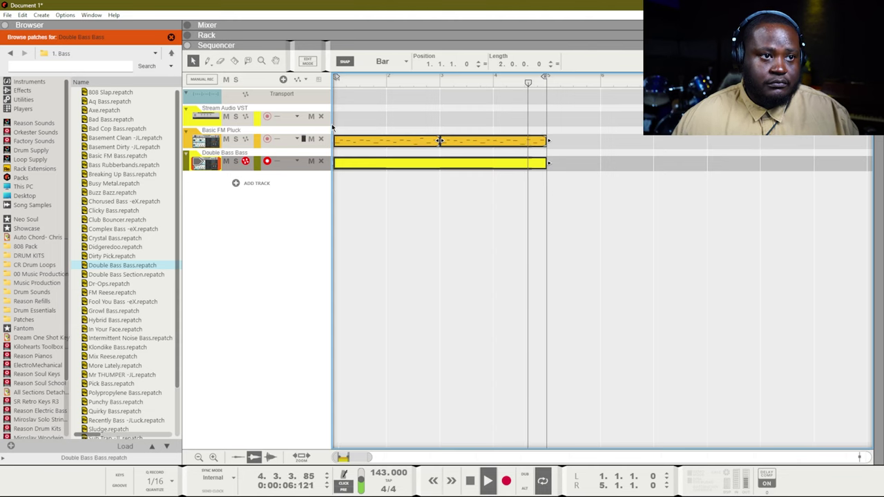
{"action": "left_click_drag", "start_coordinate": [439, 140], "coordinate": [655, 140]}
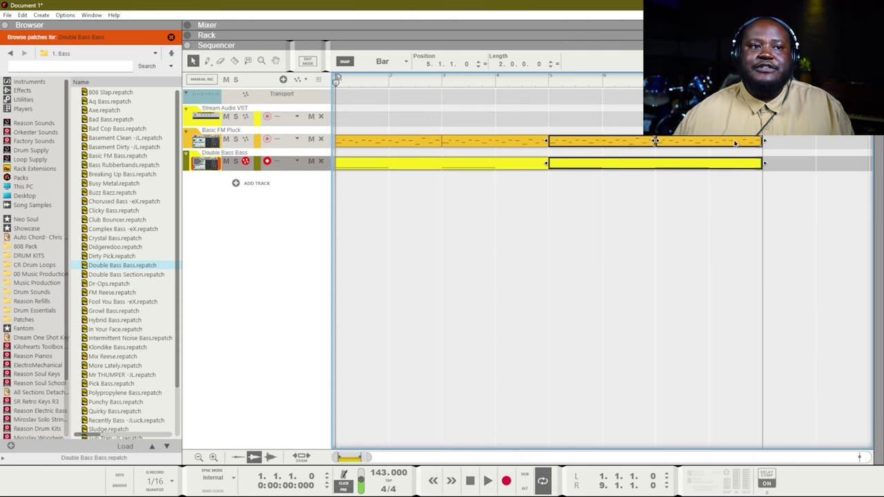
Open the copied bass clip at bar 5 and lower both of its notes to G2
{"action": "left_click", "coordinate": [616, 169]}
{"action": "double_click", "coordinate": [603, 166]}
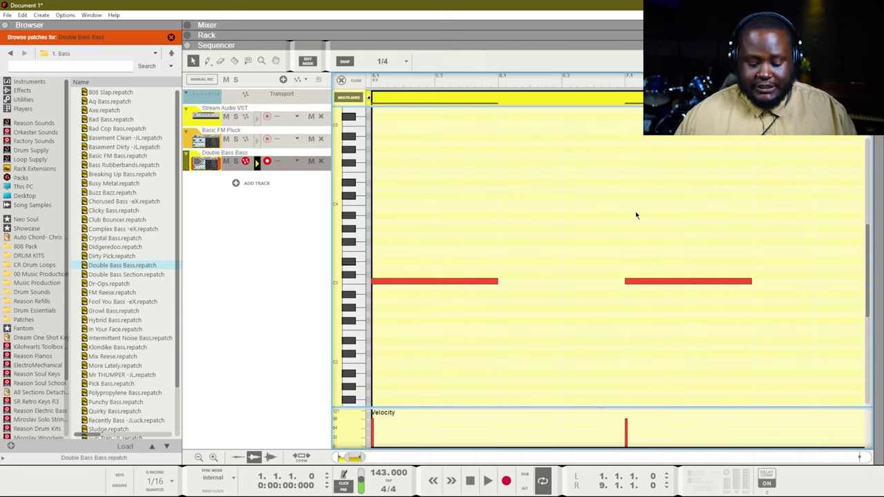
{"action": "scroll", "coordinate": [636, 213], "scroll_direction": "down", "scroll_amount": 5}
{"action": "left_click_drag", "start_coordinate": [654, 317], "coordinate": [385, 279]}
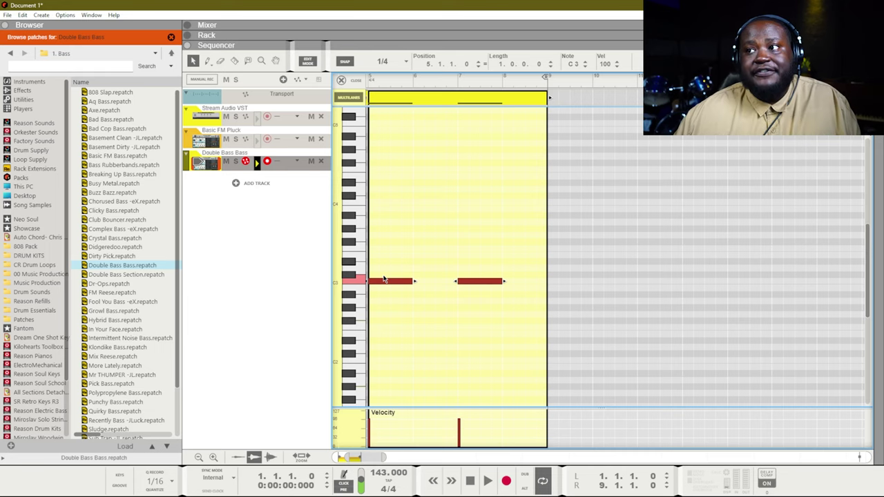
{"action": "key", "text": "Down"}
{"action": "key", "text": "Down"}
{"action": "key", "text": "Down"}
{"action": "key", "text": "Down"}
{"action": "key", "text": "Down"}
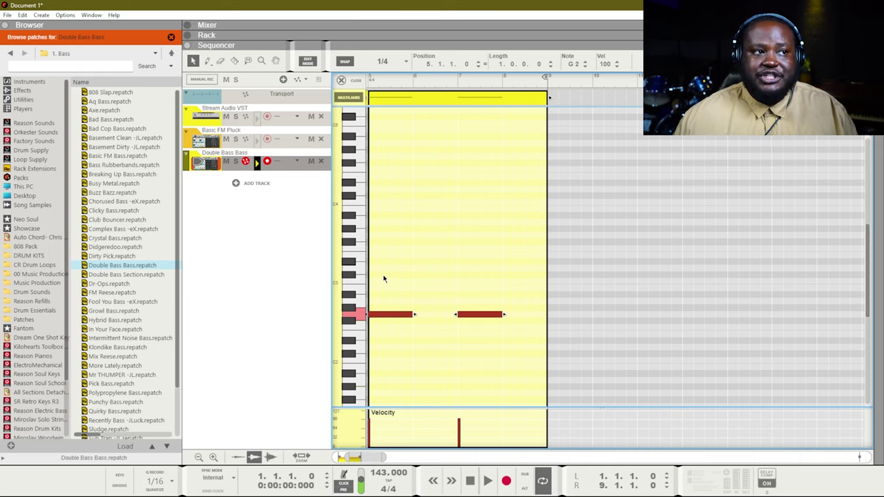
Play the arrangement, reopen the second bass clip and raise its bar 7 note to G#2
{"action": "key", "text": "ctrl+e"}
{"action": "key", "text": "space"}
{"action": "key", "text": "ctrl+d"}
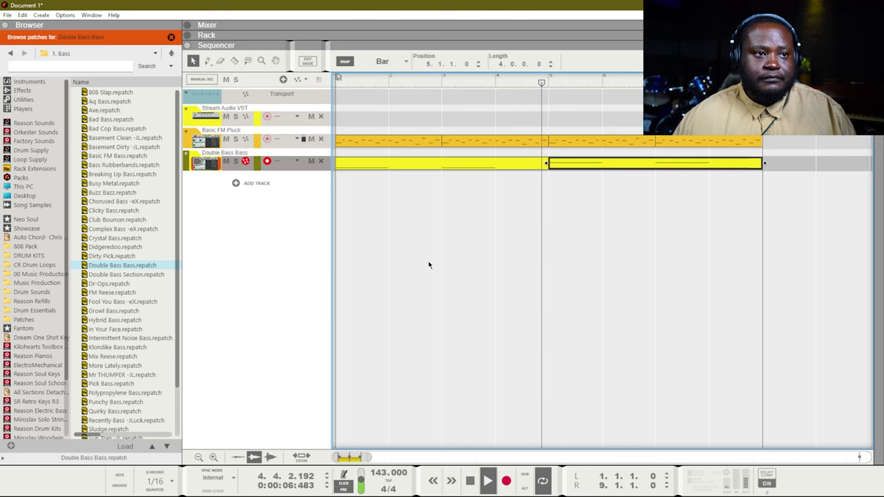
{"action": "double_click", "coordinate": [663, 163]}
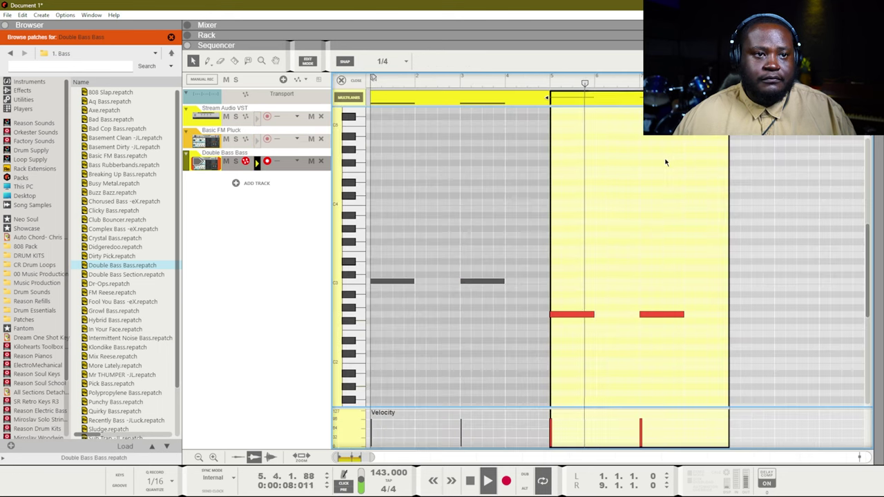
{"action": "left_click", "coordinate": [653, 316]}
{"action": "key", "text": "Up"}
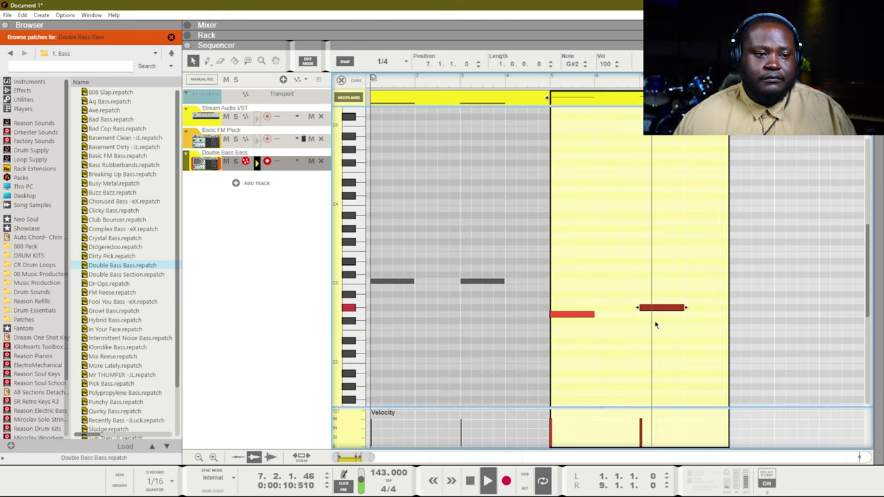
In the second bass clip, set the bar 5 note to A#2 and the bar 7 note to F2
{"action": "left_click", "coordinate": [550, 85]}
{"action": "key", "text": "Down"}
{"action": "key", "text": "Down"}
{"action": "key", "text": "Down"}
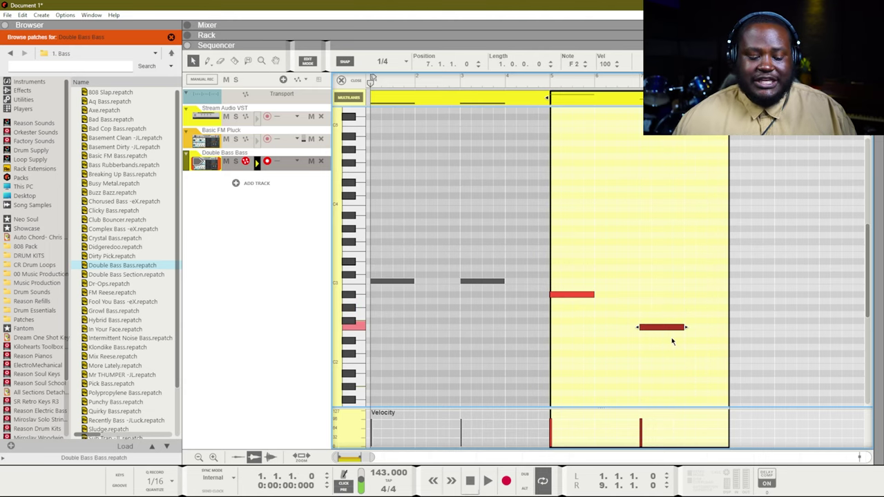
Leave note editing and join the two Double Bass Bass clips into one eight-bar clip
{"action": "key", "text": "ctrl+e"}
{"action": "left_click", "coordinate": [451, 166], "text": "shift"}
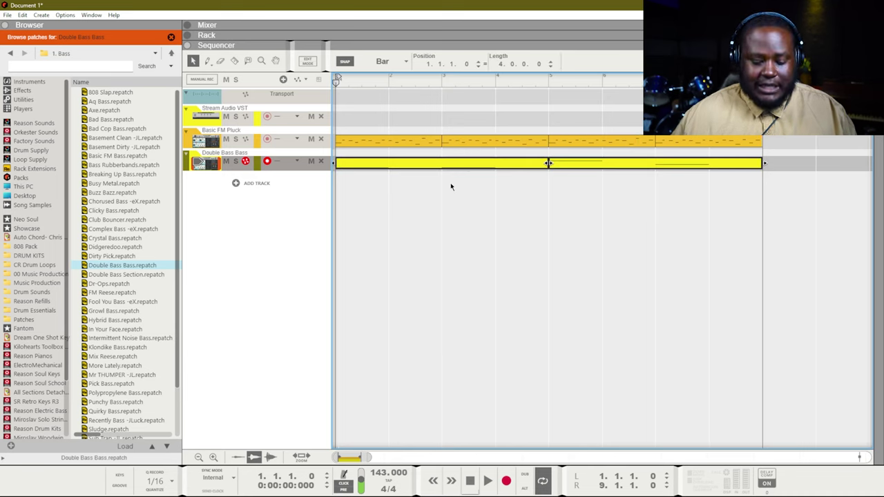
{"action": "key", "text": "ctrl+j"}
Open the joined bass clip, select all four notes and match their pitch to C3
{"action": "double_click", "coordinate": [461, 168]}
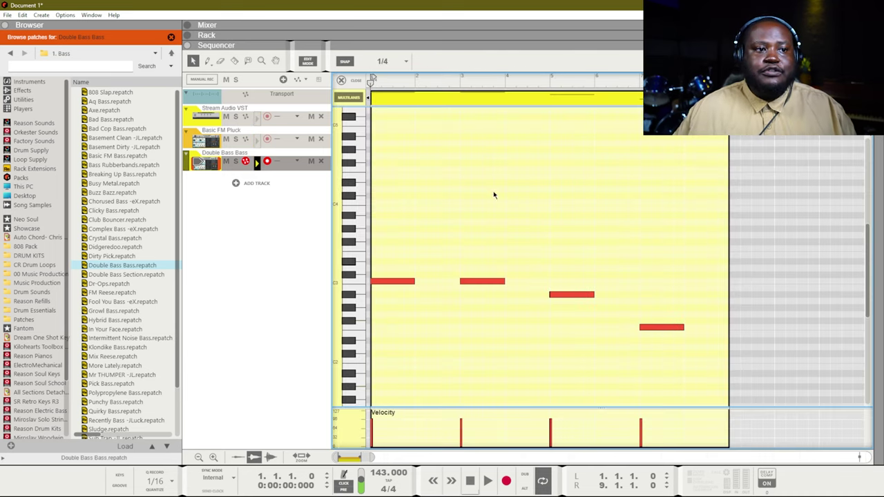
{"action": "left_click_drag", "start_coordinate": [763, 345], "coordinate": [366, 262]}
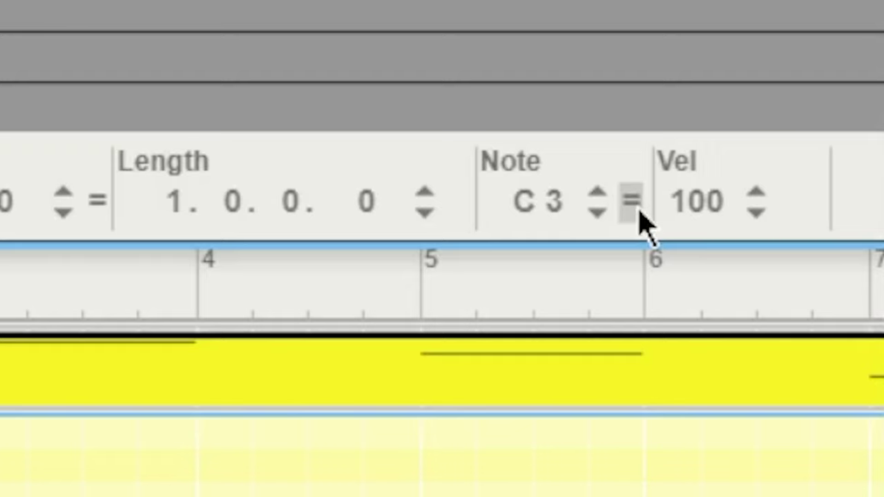
{"action": "left_click", "coordinate": [631, 201]}
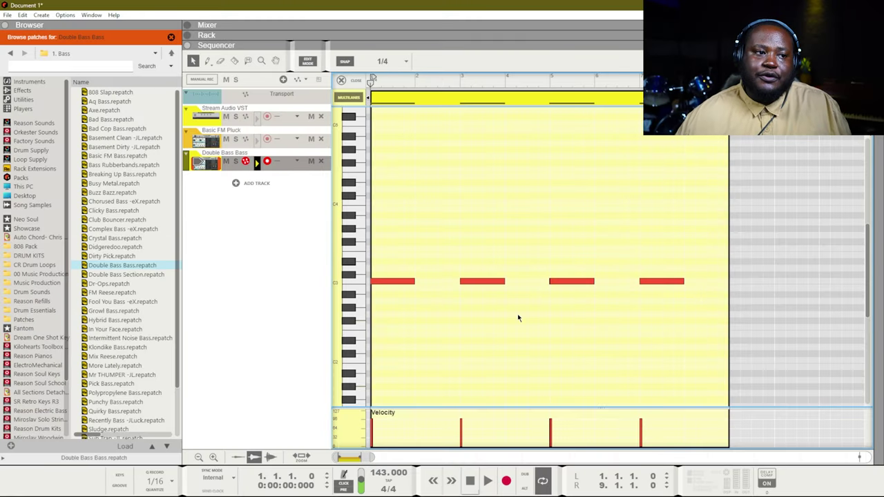
Lower the bass note at bar 3 to A#2
{"action": "left_click_drag", "start_coordinate": [529, 325], "coordinate": [594, 239]}
{"action": "left_click_drag", "start_coordinate": [525, 246], "coordinate": [482, 302]}
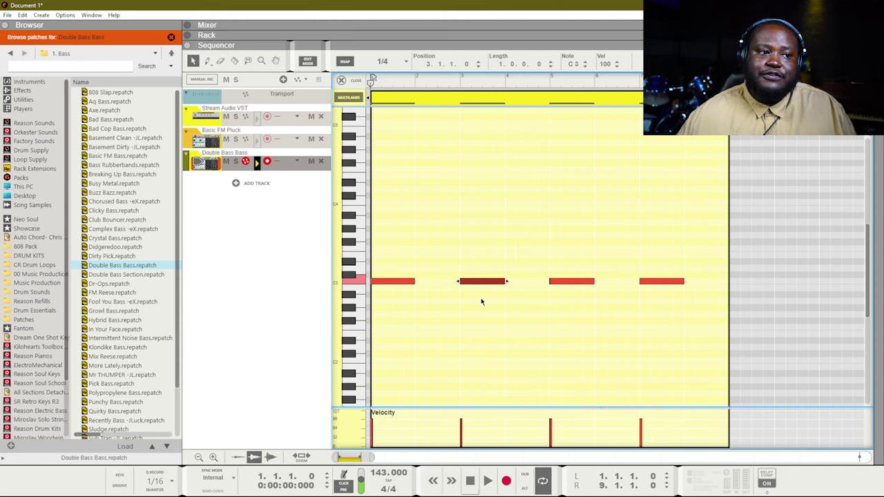
{"action": "key", "text": "Down"}
{"action": "key", "text": "Down"}
Lower the bass note at bar 5 to F2
{"action": "left_click_drag", "start_coordinate": [567, 304], "coordinate": [576, 269]}
{"action": "key", "text": "Down"}
{"action": "key", "text": "Down"}
{"action": "key", "text": "Down"}
{"action": "key", "text": "Down"}
{"action": "key", "text": "Down"}
{"action": "key", "text": "Down"}
{"action": "key", "text": "Down"}
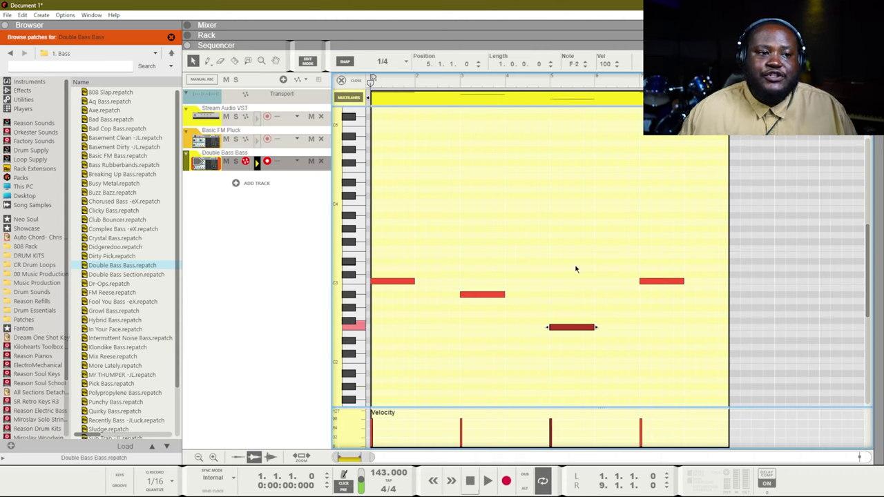
Lower the bass note at bar 7 to G#2
{"action": "left_click_drag", "start_coordinate": [644, 246], "coordinate": [705, 322]}
{"action": "key", "text": "Down"}
{"action": "key", "text": "Down"}
{"action": "key", "text": "Down"}
{"action": "key", "text": "Down"}
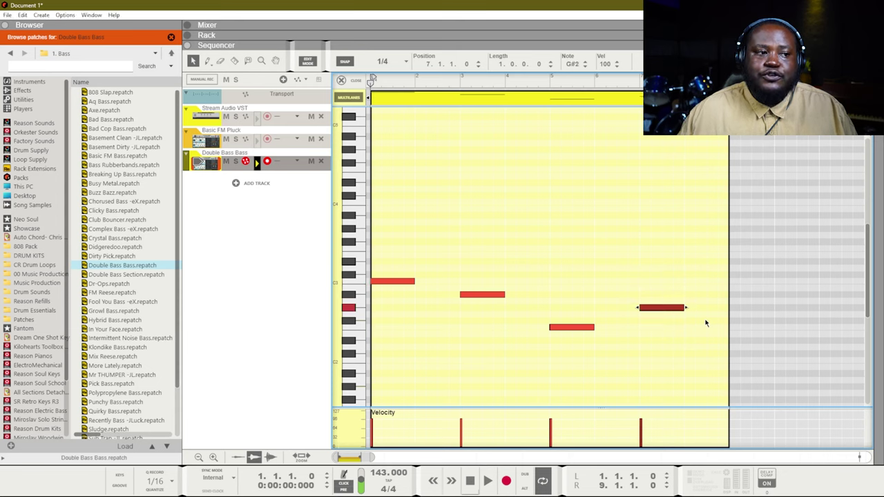
Play the bass line with the melody and add a one-bar A#2 note at bar 8 during playback
{"action": "key", "text": "space"}
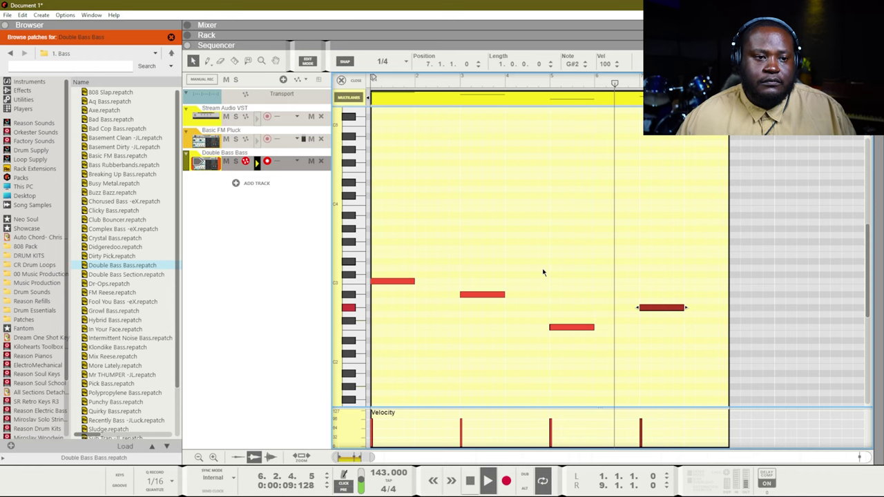
{"action": "left_click", "coordinate": [686, 294]}
{"action": "left_click_drag", "start_coordinate": [694, 294], "coordinate": [730, 294]}
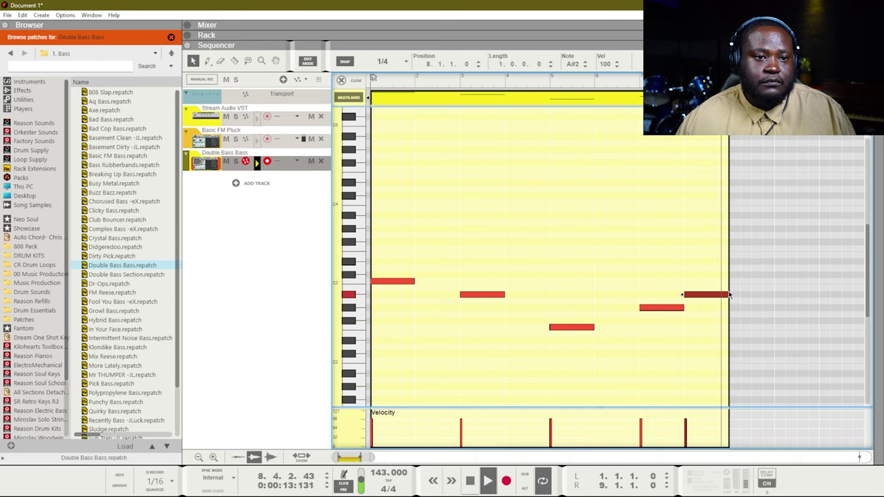
{"action": "key", "text": "space"}
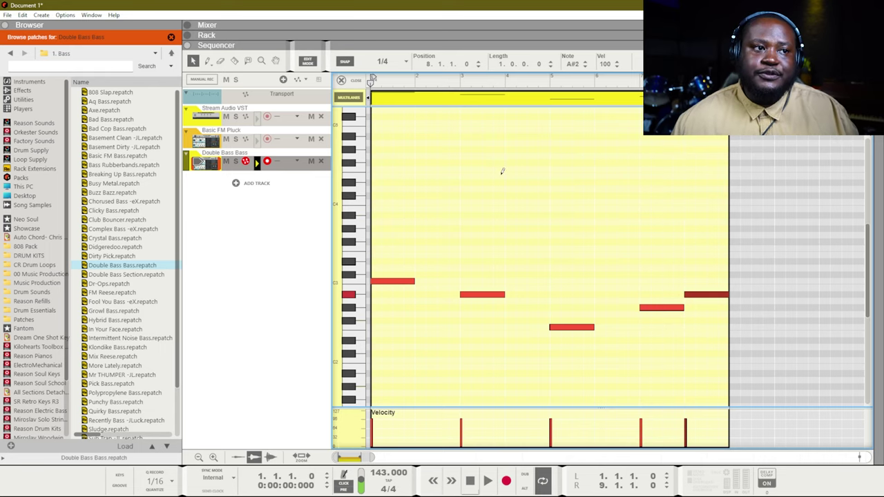
Draw five one-beat notes between D#3 and C4 at scattered positions above the bass line
{"action": "left_click", "coordinate": [634, 241], "text": "alt"}
{"action": "left_click", "coordinate": [488, 216], "text": "alt"}
{"action": "left_click", "coordinate": [488, 229], "text": "alt"}
{"action": "left_click", "coordinate": [532, 202], "text": "alt"}
{"action": "left_click", "coordinate": [555, 261], "text": "alt"}
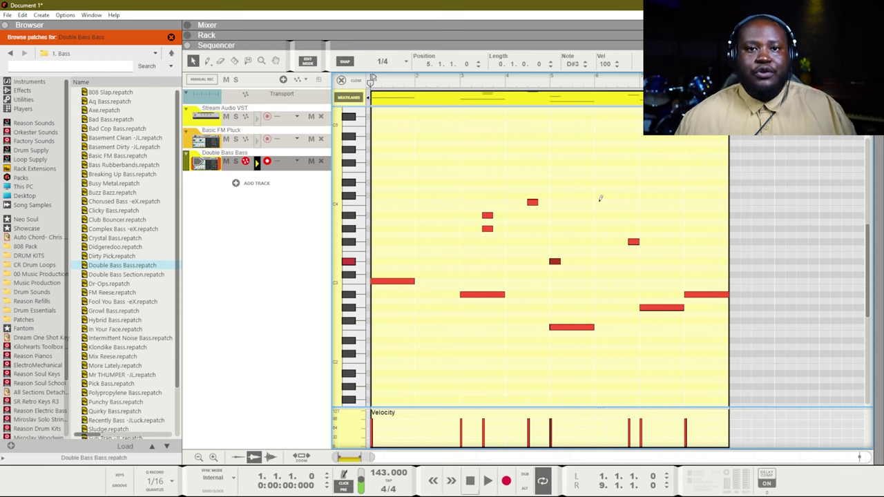
Select the five short notes above the bass line and delete them
{"action": "left_click_drag", "start_coordinate": [660, 290], "coordinate": [483, 178]}
{"action": "left_click", "coordinate": [618, 203]}
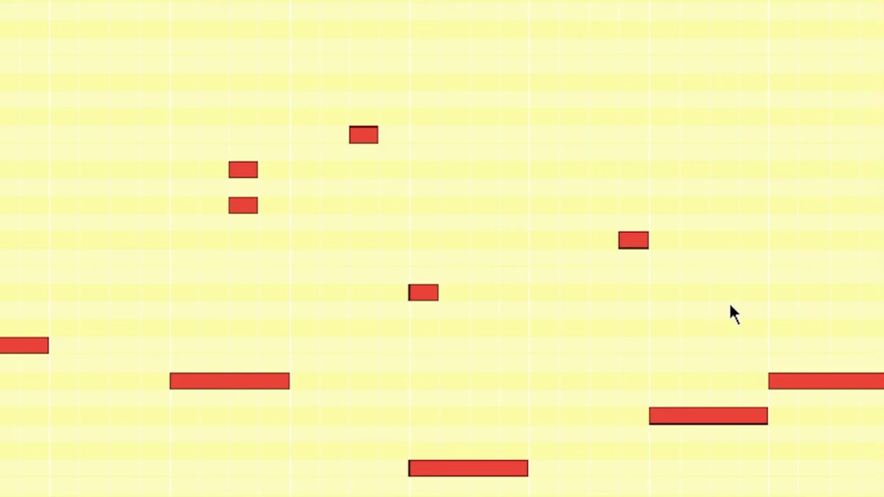
{"action": "left_click_drag", "start_coordinate": [726, 351], "coordinate": [231, 102]}
{"action": "key", "text": "Delete"}
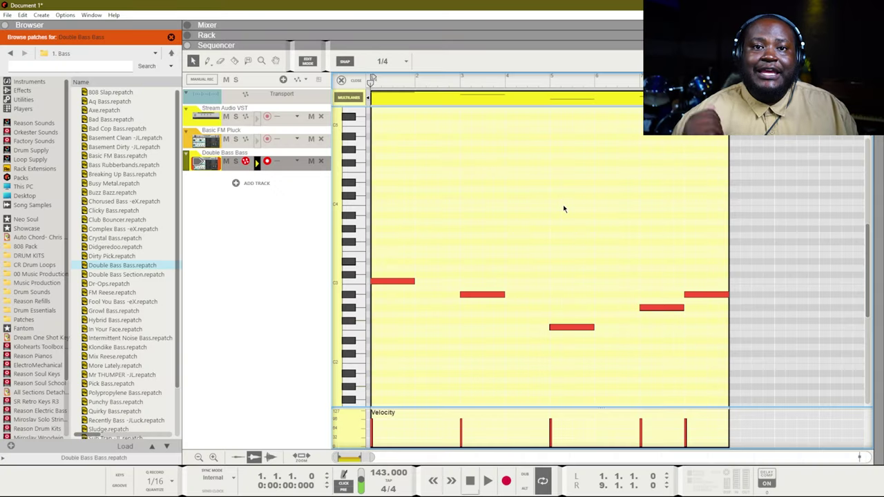
Play the bass line together with the melody while viewing the Double Bass Bass synthesizer in the rack
{"action": "key", "text": "space"}
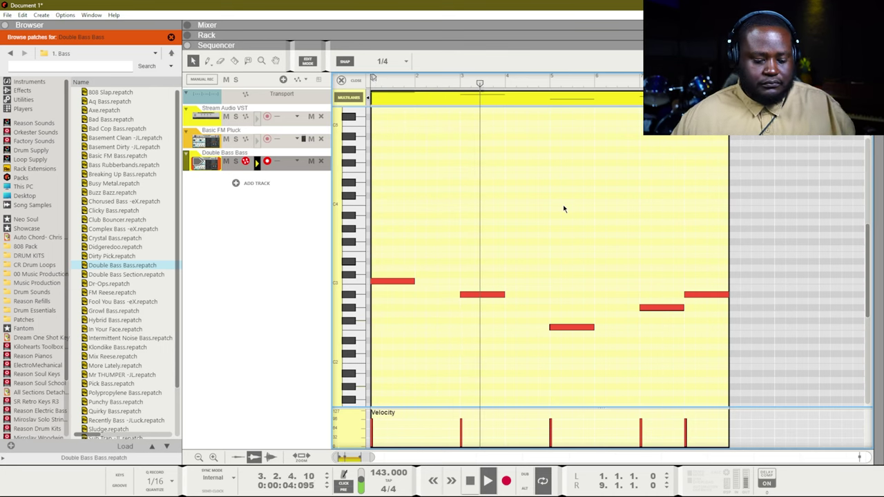
{"action": "key", "text": "F6"}
{"action": "scroll", "coordinate": [556, 201], "scroll_direction": "down", "scroll_amount": 3}
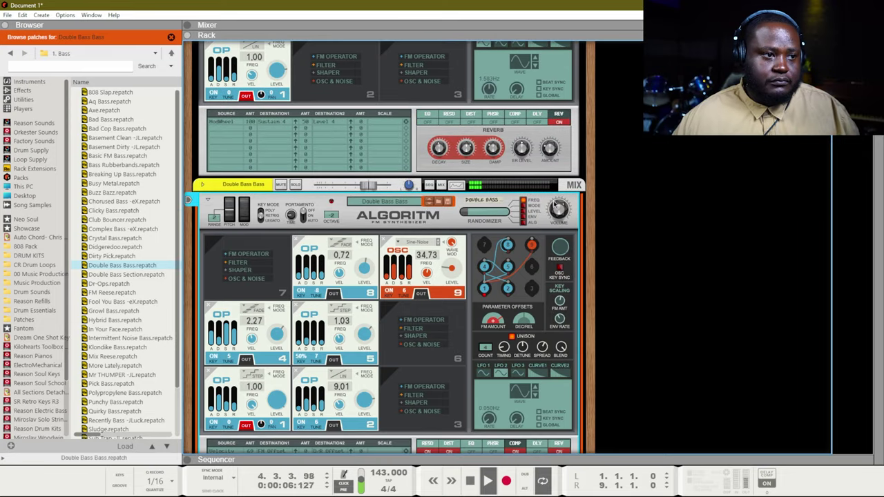
{"action": "scroll", "coordinate": [552, 202], "scroll_direction": "up", "scroll_amount": 1}
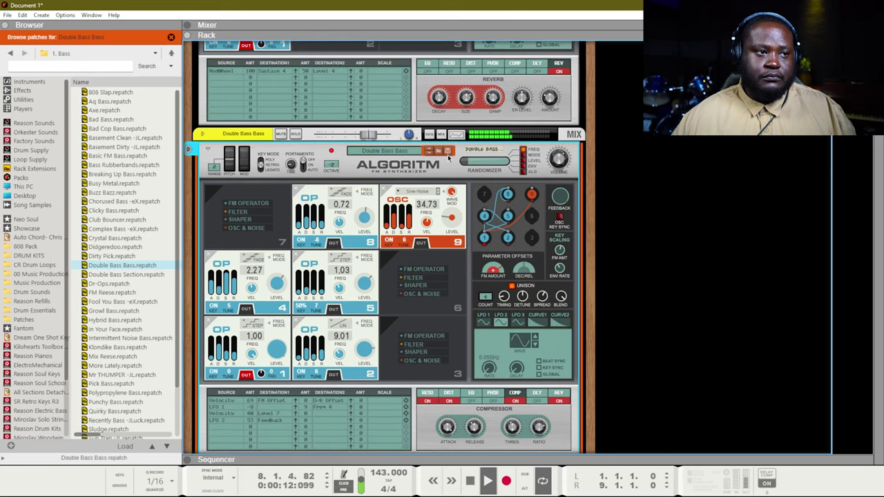
{"action": "key", "text": "space"}
{"action": "key", "text": "F7"}
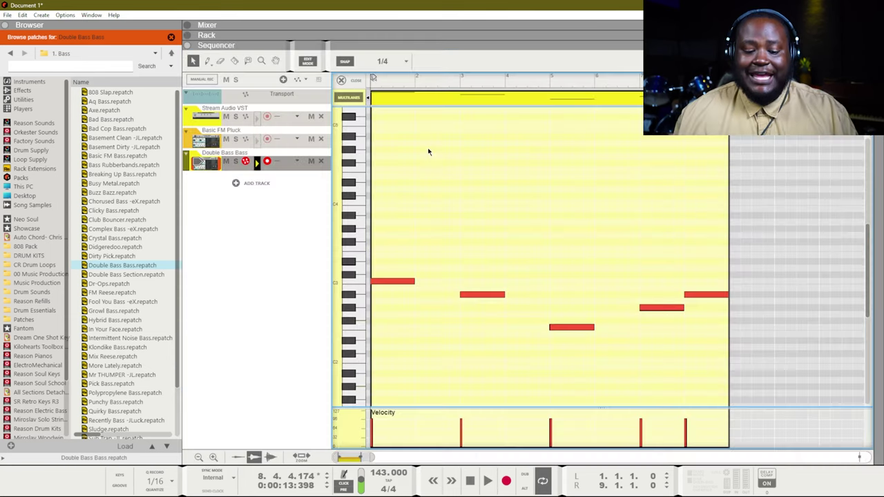
{"action": "key", "text": "F8"}
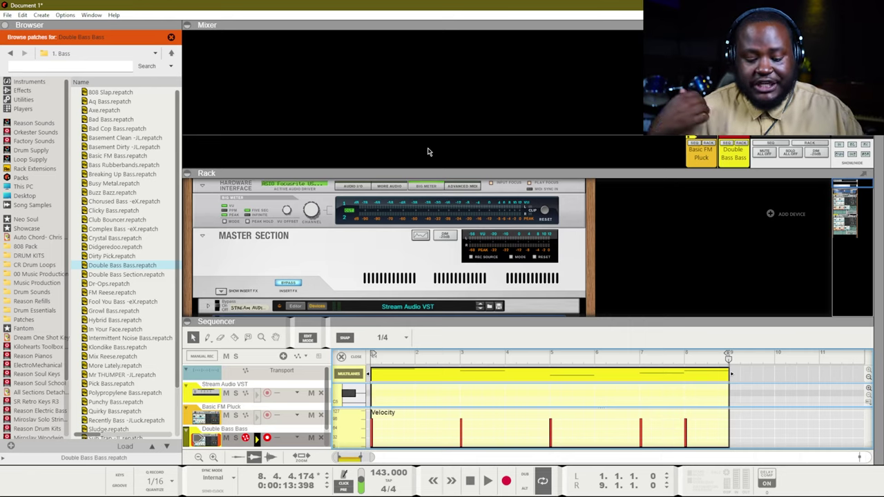
Add the Rhodes patch from Algoritm's 4. Poly & Keys folder as a new instrument below the Double Bass Bass device
{"action": "key", "text": "F6"}
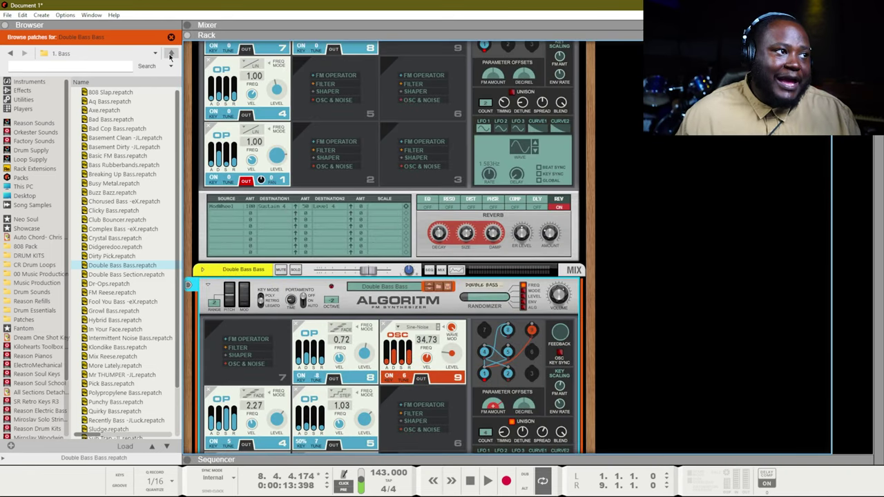
{"action": "left_click", "coordinate": [172, 53]}
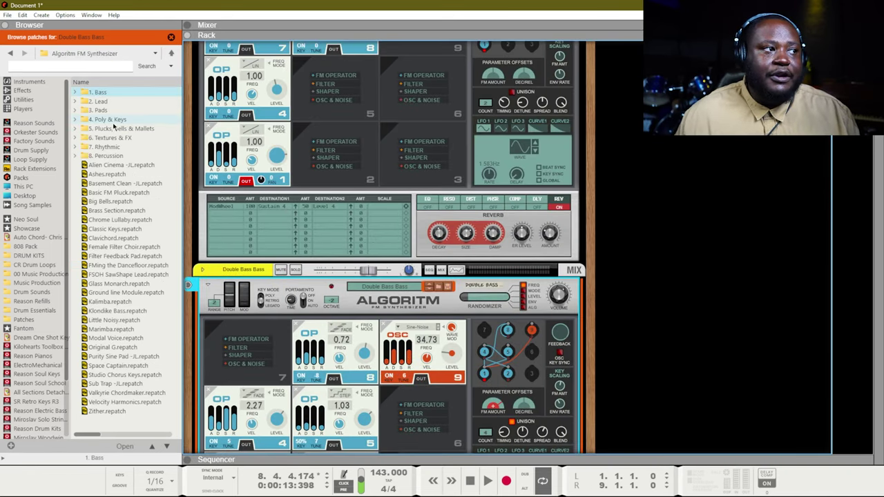
{"action": "scroll", "coordinate": [235, 140], "scroll_direction": "down", "scroll_amount": 5}
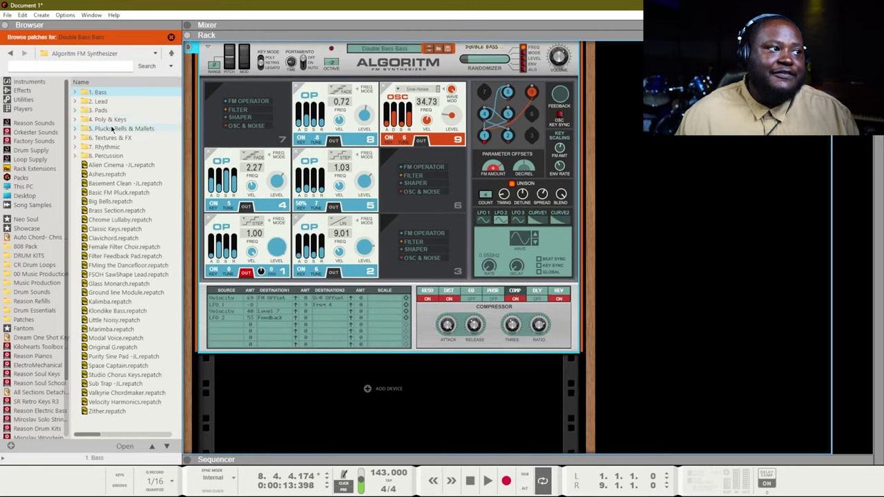
{"action": "double_click", "coordinate": [113, 119]}
{"action": "scroll", "coordinate": [114, 280], "scroll_direction": "down", "scroll_amount": 5}
{"action": "left_click", "coordinate": [117, 336]}
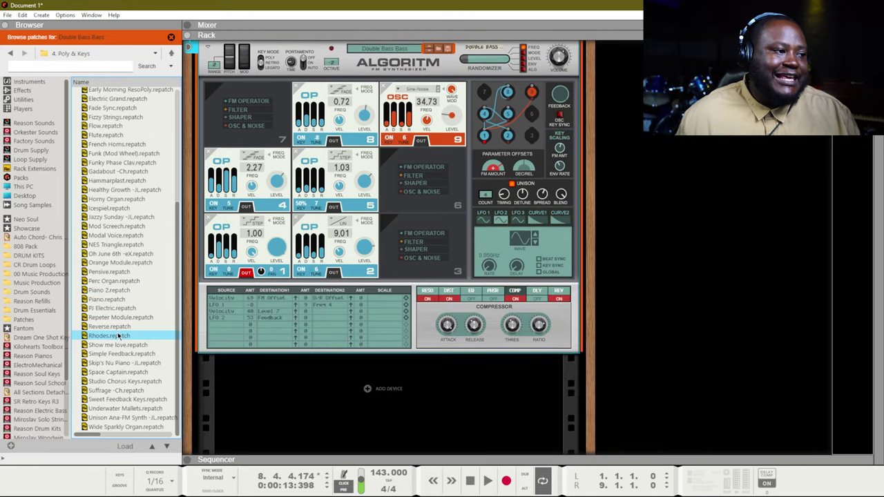
{"action": "left_click_drag", "start_coordinate": [118, 336], "coordinate": [411, 417]}
{"action": "scroll", "coordinate": [353, 232], "scroll_direction": "up", "scroll_amount": 3}
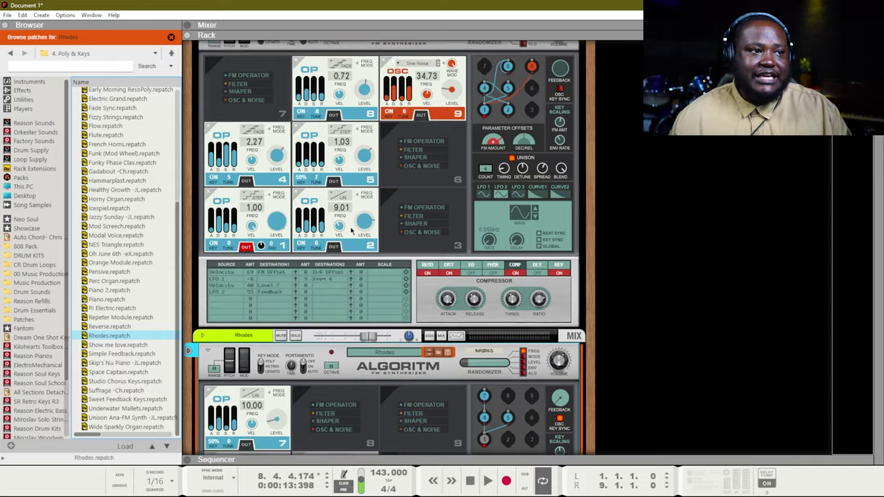
{"action": "scroll", "coordinate": [351, 231], "scroll_direction": "down", "scroll_amount": 4}
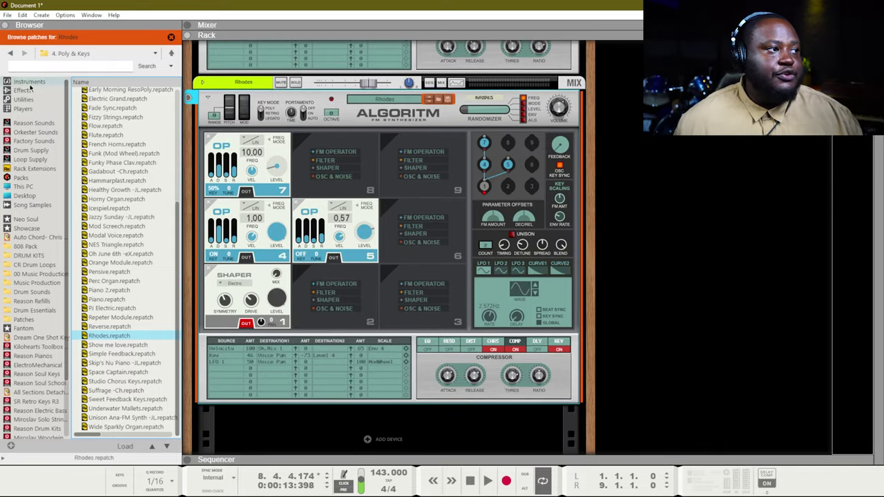
Add a Scales & Chords player to the Rhodes instrument
{"action": "left_click", "coordinate": [24, 108]}
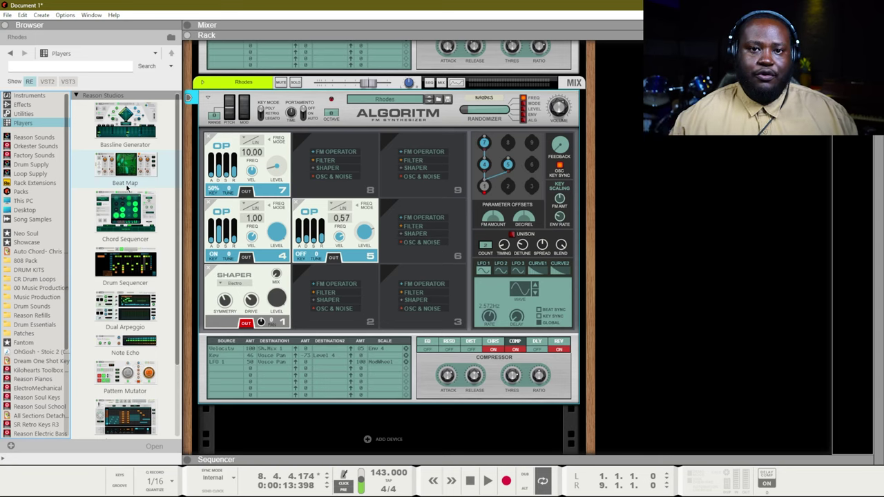
{"action": "scroll", "coordinate": [128, 383], "scroll_direction": "down", "scroll_amount": 3}
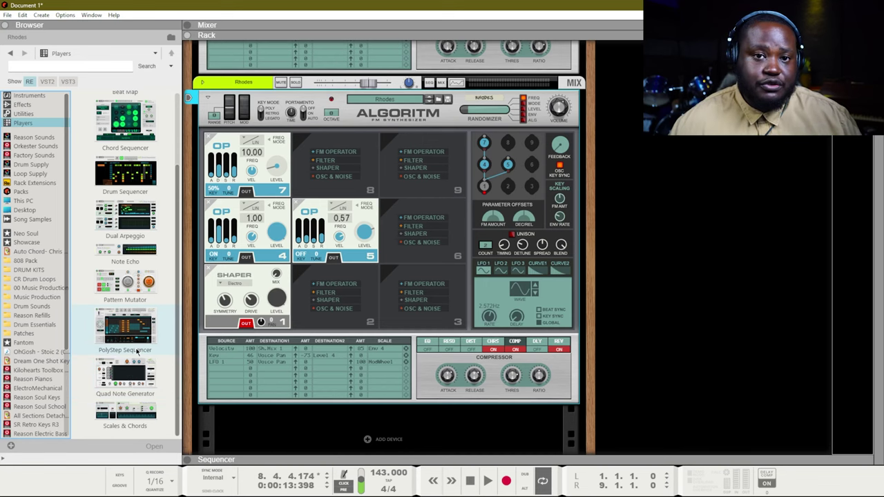
{"action": "scroll", "coordinate": [104, 238], "scroll_direction": "up", "scroll_amount": 3}
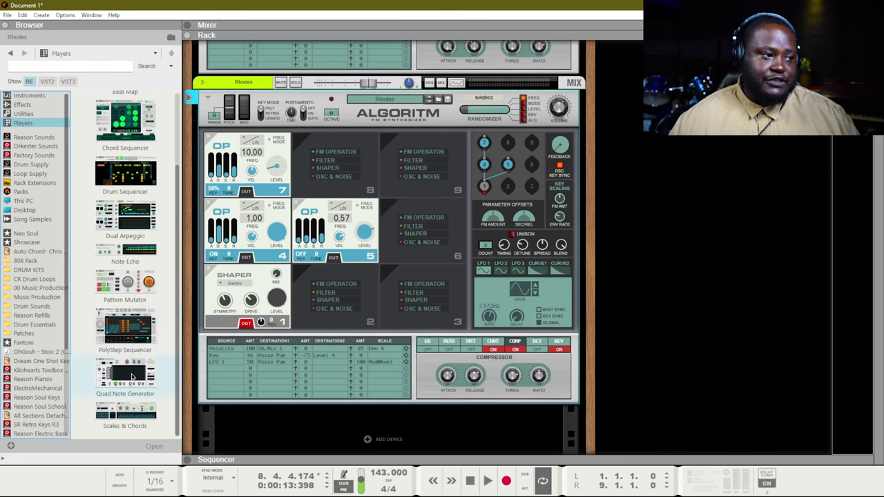
{"action": "left_click_drag", "start_coordinate": [126, 418], "coordinate": [371, 114]}
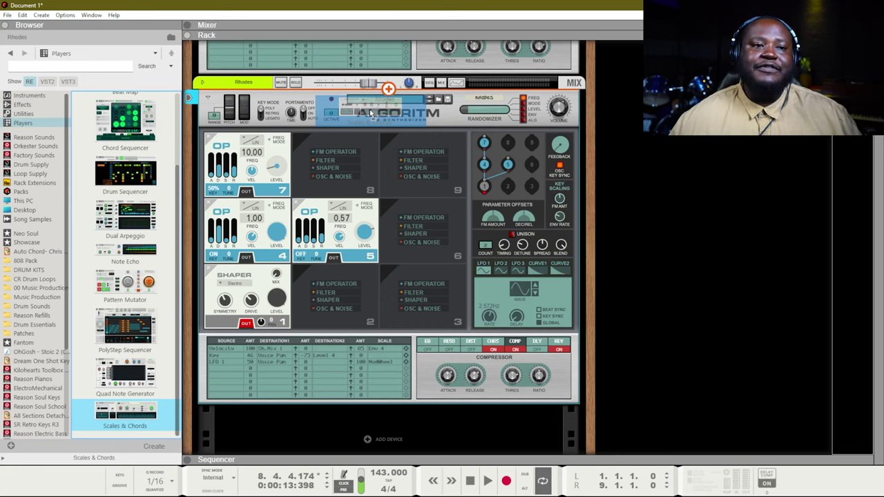
{"action": "left_click_drag", "start_coordinate": [369, 109], "coordinate": [371, 109]}
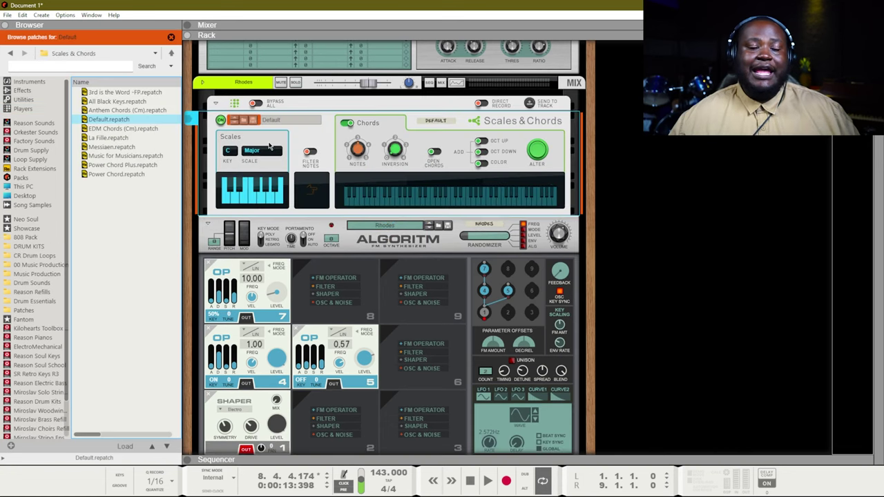
Set the Scales & Chords scale to Minor in the key of C and enable octave up, octave down and open chords
{"action": "left_click", "coordinate": [262, 151]}
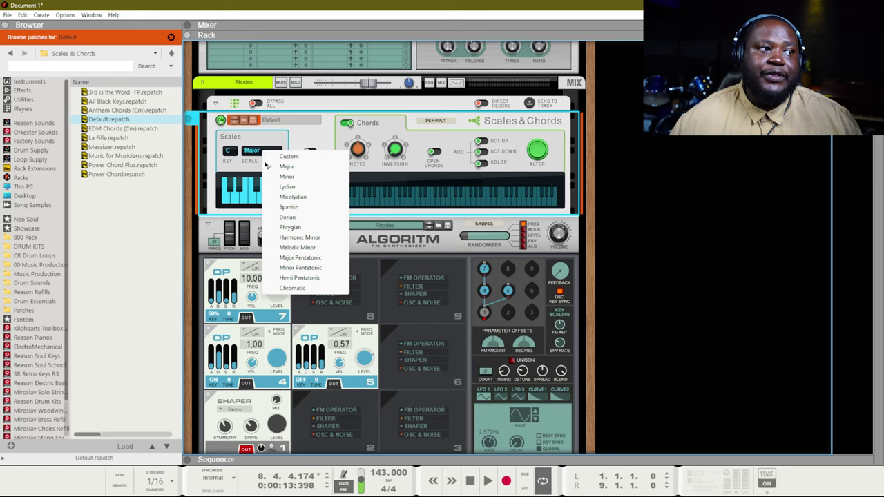
{"action": "left_click", "coordinate": [286, 176]}
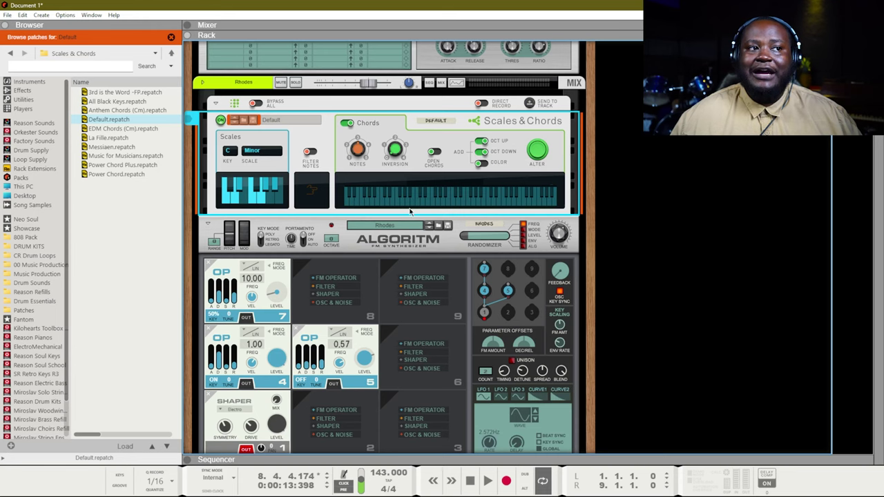
{"action": "left_click", "coordinate": [435, 151]}
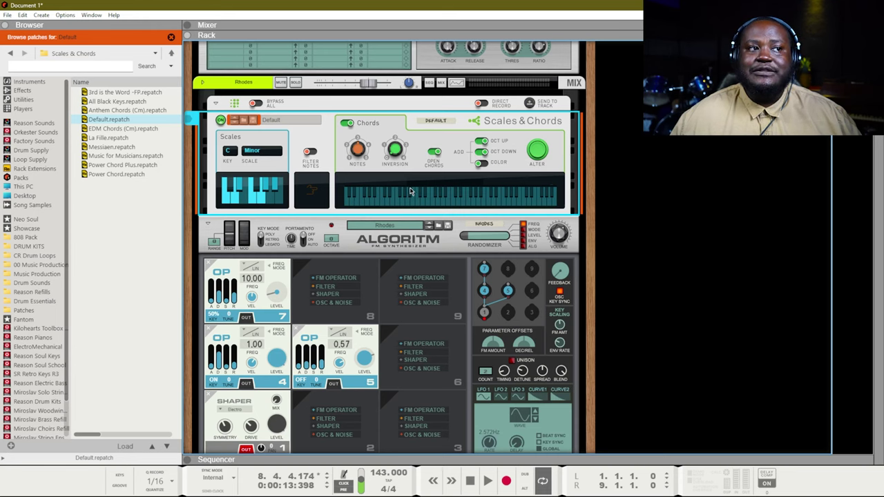
Copy the eight-bar Double Bass Bass clip onto the Rhodes track at bar 1
{"action": "key", "text": "F7"}
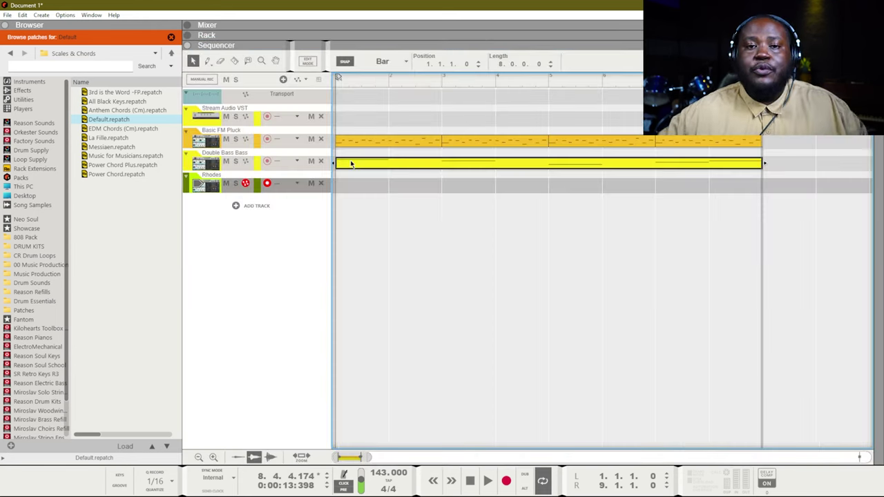
{"action": "double_click", "coordinate": [421, 163]}
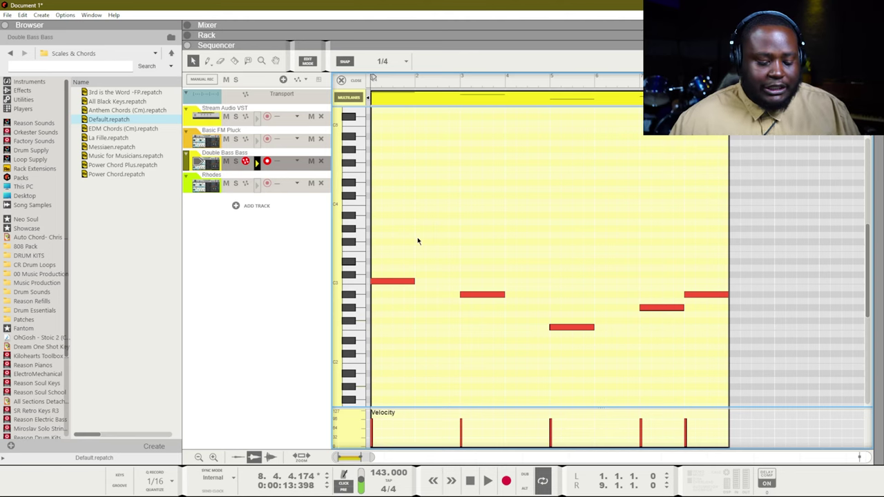
{"action": "key", "text": "ctrl+e"}
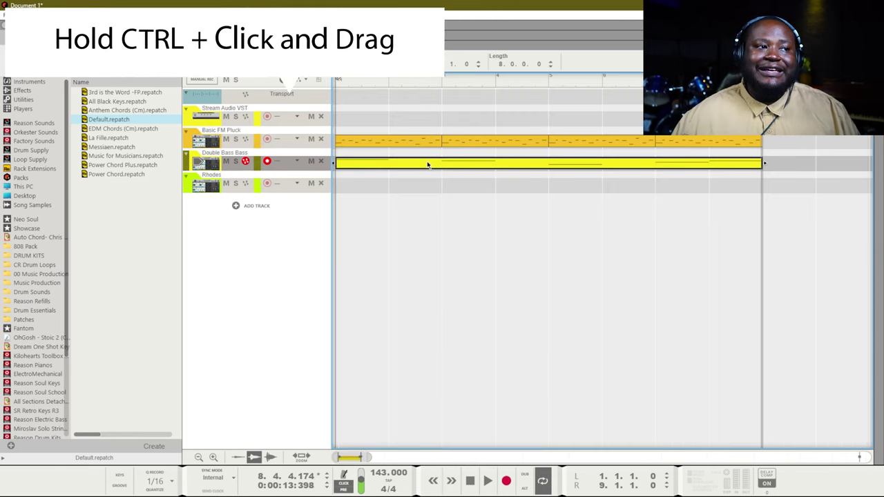
{"action": "left_click_drag", "start_coordinate": [427, 164], "coordinate": [424, 187]}
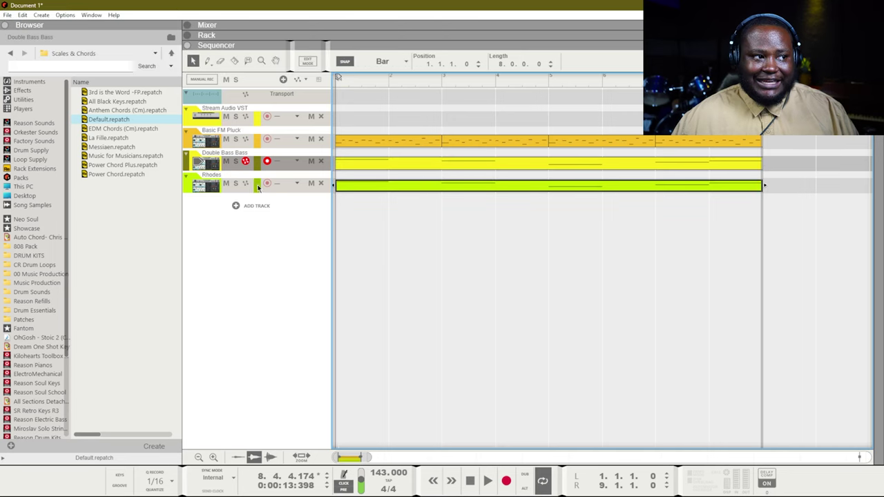
Solo the Rhodes track and play its chords from the start while viewing its devices in the rack
{"action": "left_click", "coordinate": [241, 187]}
{"action": "left_click", "coordinate": [236, 185]}
{"action": "key", "text": "KP_0"}
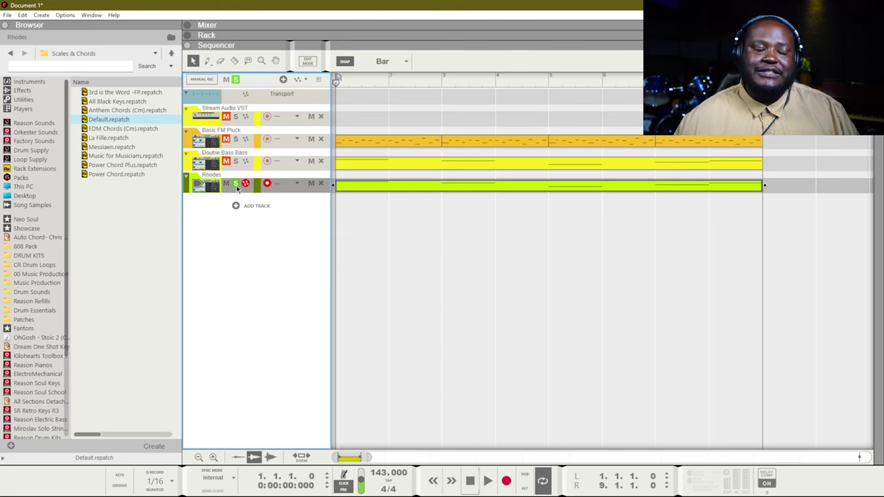
{"action": "key", "text": "space"}
{"action": "key", "text": "F6"}
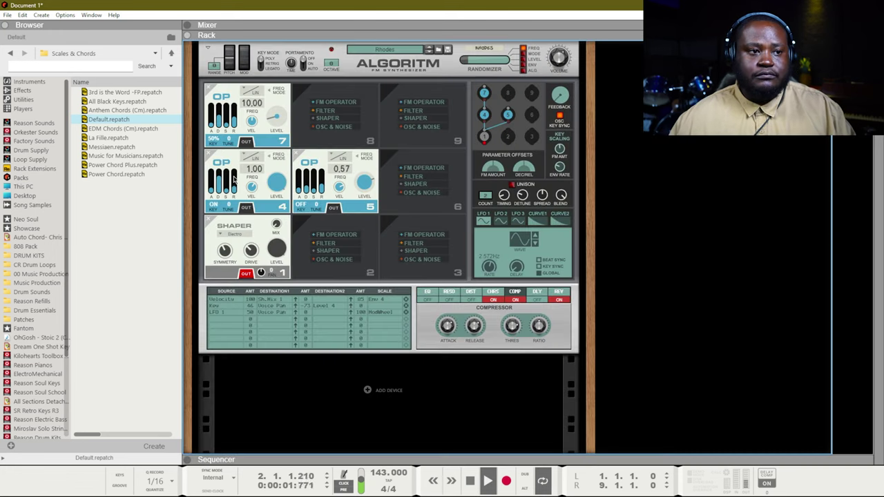
{"action": "scroll", "coordinate": [233, 179], "scroll_direction": "up", "scroll_amount": 3}
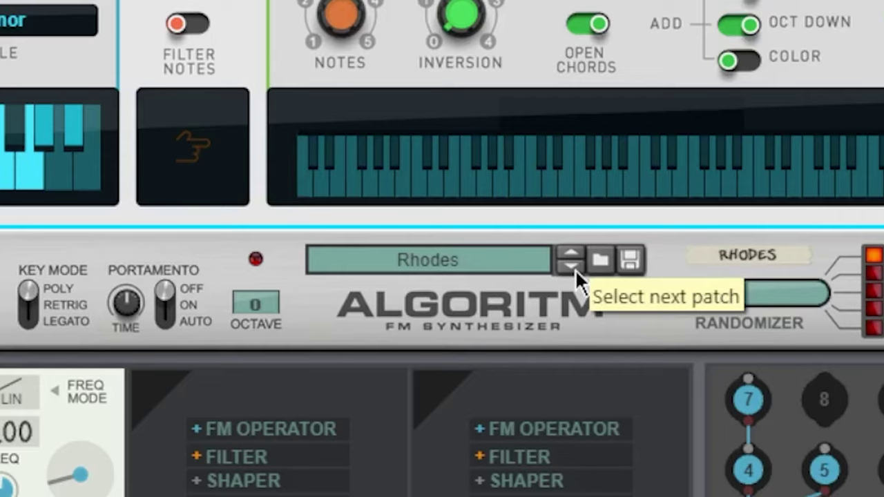
Switch the Rhodes synthesizer to the Show me love patch, clear the solo, and play all the tracks together
{"action": "left_click", "coordinate": [575, 269]}
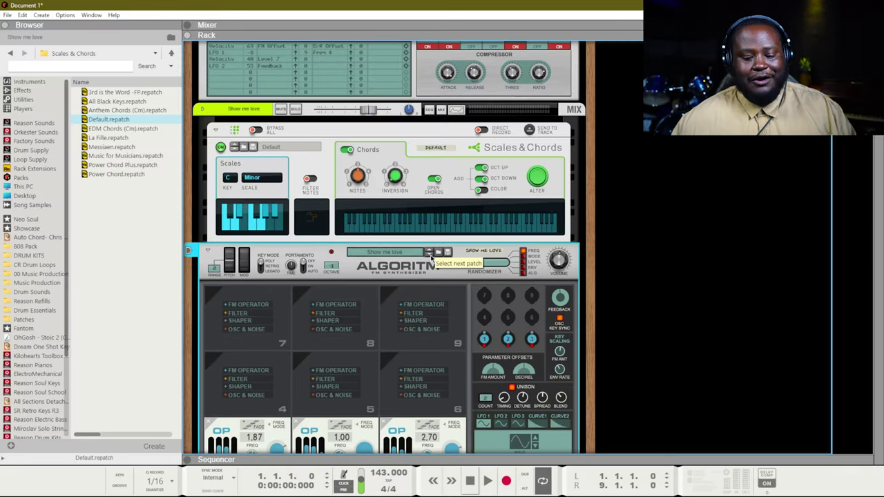
{"action": "key", "text": "F7"}
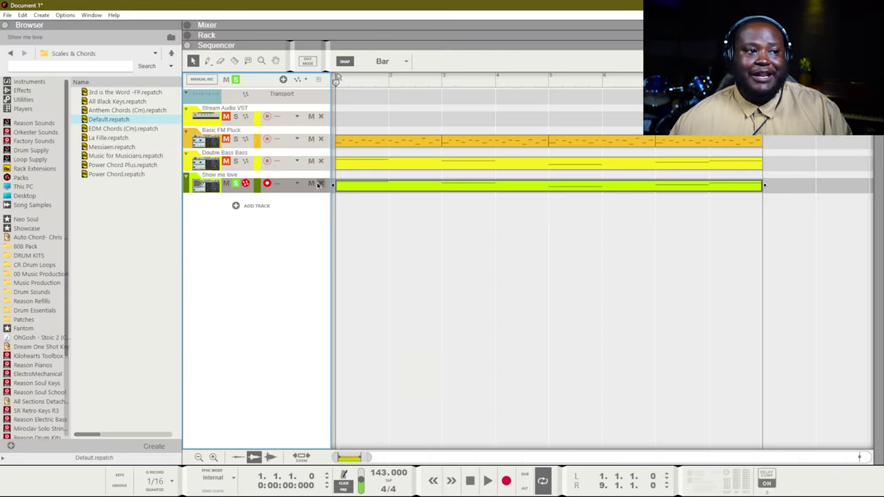
{"action": "key", "text": "space"}
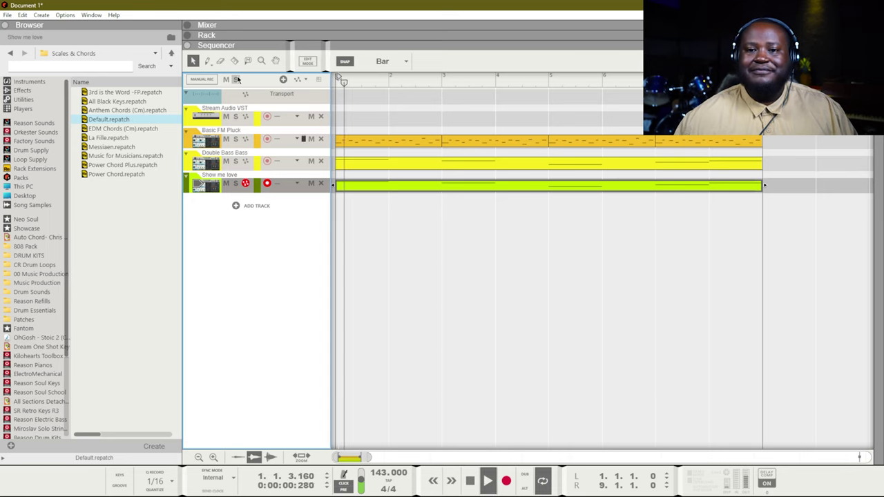
{"action": "left_click", "coordinate": [467, 242]}
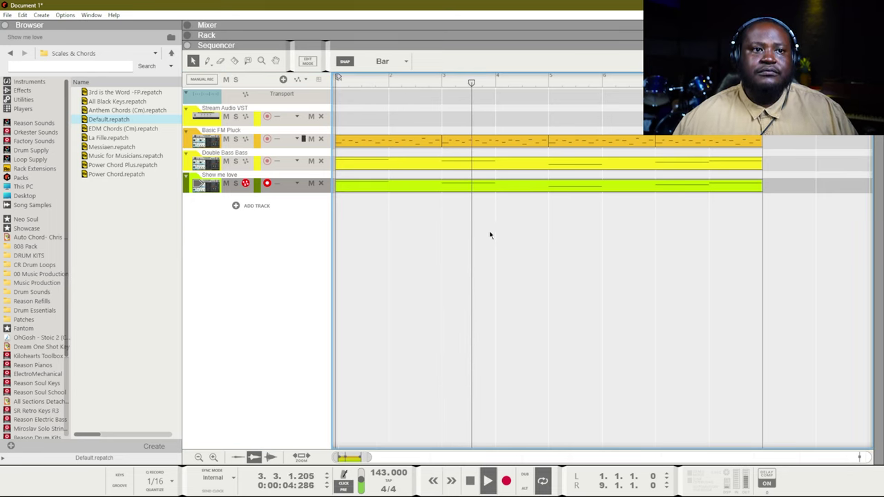
{"action": "left_click", "coordinate": [582, 190]}
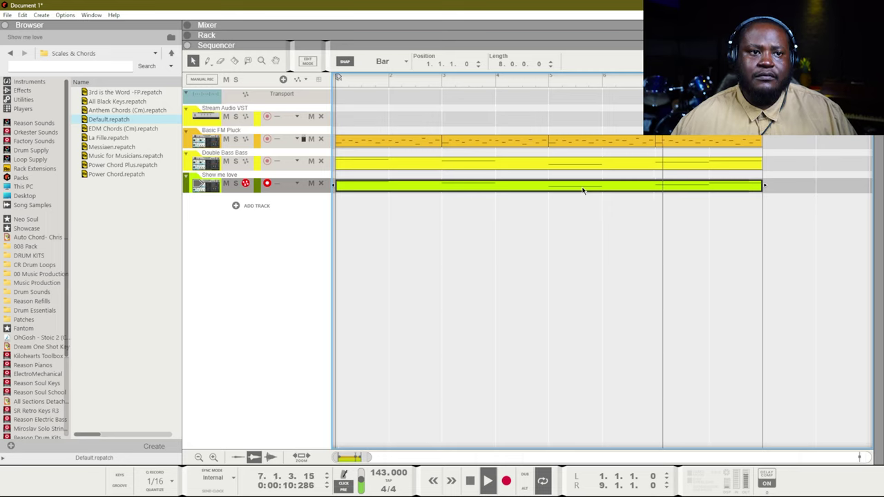
{"action": "left_click", "coordinate": [571, 231]}
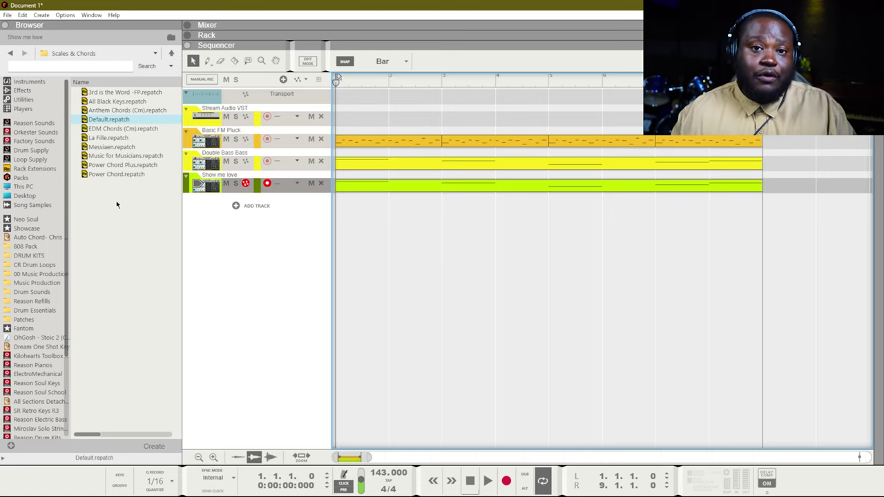
Add Fx_brfx3_swiped.wav from the Drum Supply's Noises & FX folder as a new audio track starting at bar 1
{"action": "left_click", "coordinate": [40, 142]}
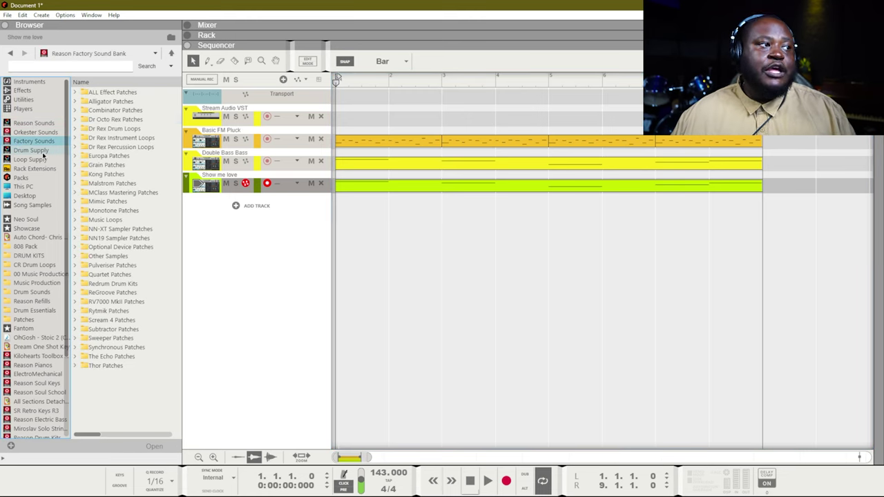
{"action": "left_click", "coordinate": [35, 151]}
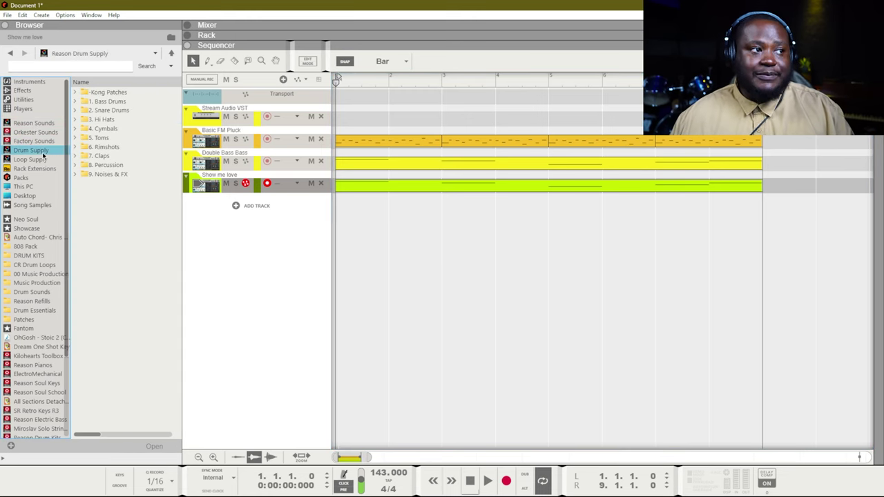
{"action": "double_click", "coordinate": [111, 174]}
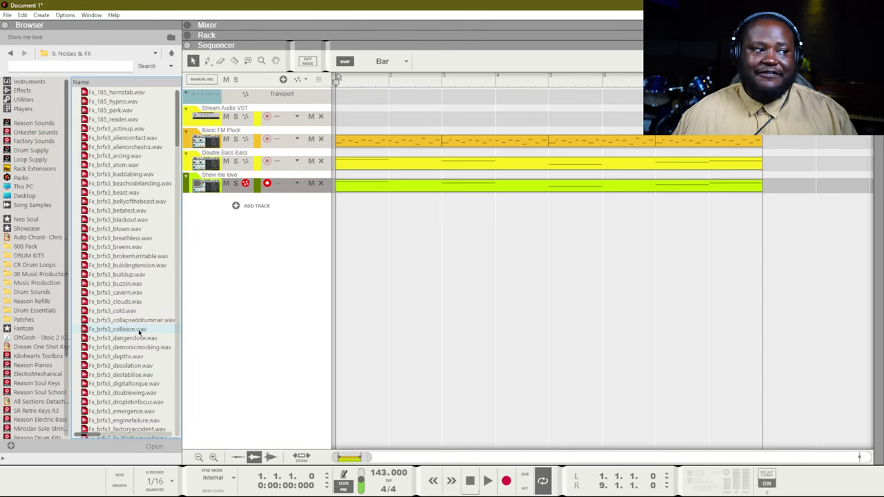
{"action": "scroll", "coordinate": [138, 332], "scroll_direction": "down", "scroll_amount": 20}
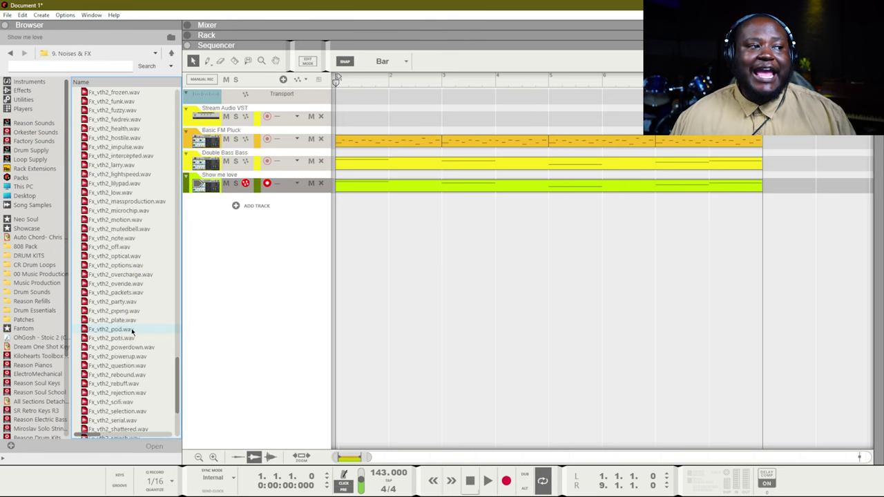
{"action": "scroll", "coordinate": [132, 330], "scroll_direction": "up", "scroll_amount": 15}
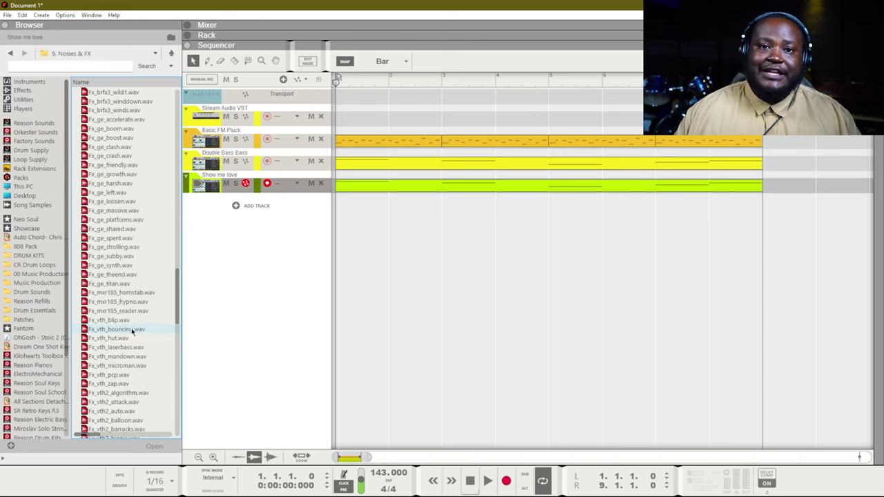
{"action": "scroll", "coordinate": [131, 328], "scroll_direction": "up", "scroll_amount": 10}
{"action": "left_click_drag", "start_coordinate": [127, 284], "coordinate": [110, 268]}
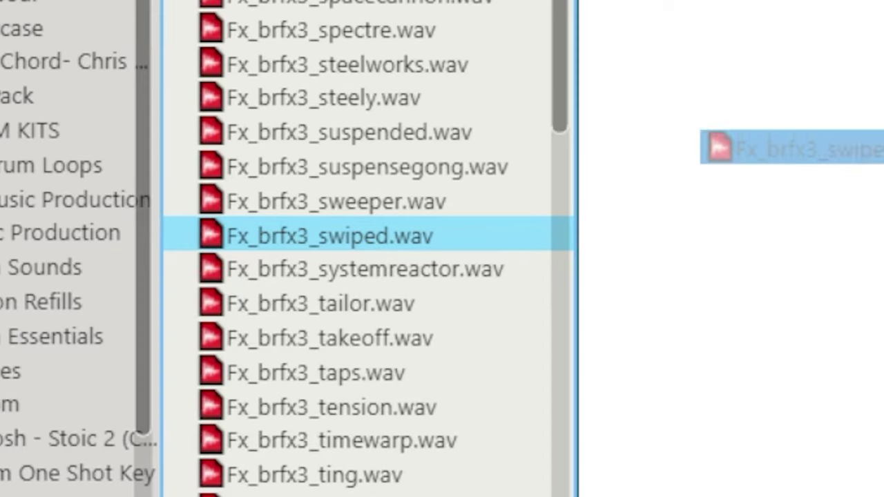
{"action": "left_click_drag", "start_coordinate": [308, 177], "coordinate": [373, 235]}
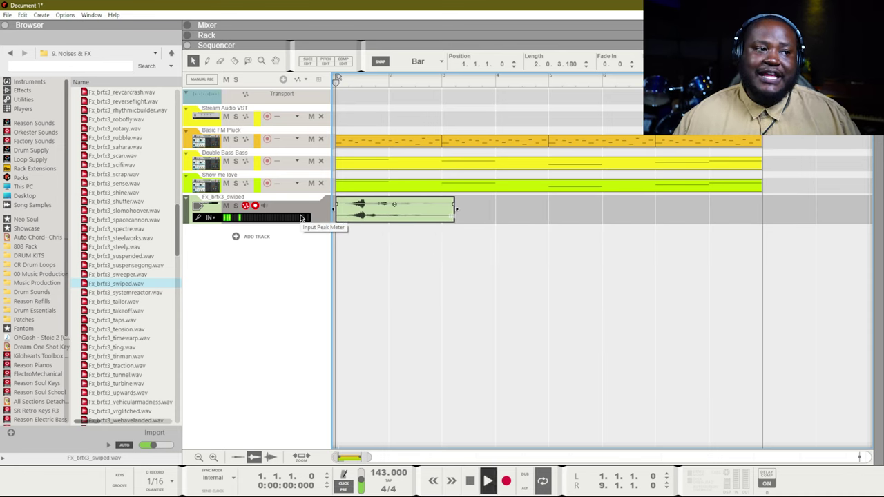
Play the arrangement, trim the Fx_brfx3_swiped clip to two bars, and move it to bar 7
{"action": "key", "text": "space"}
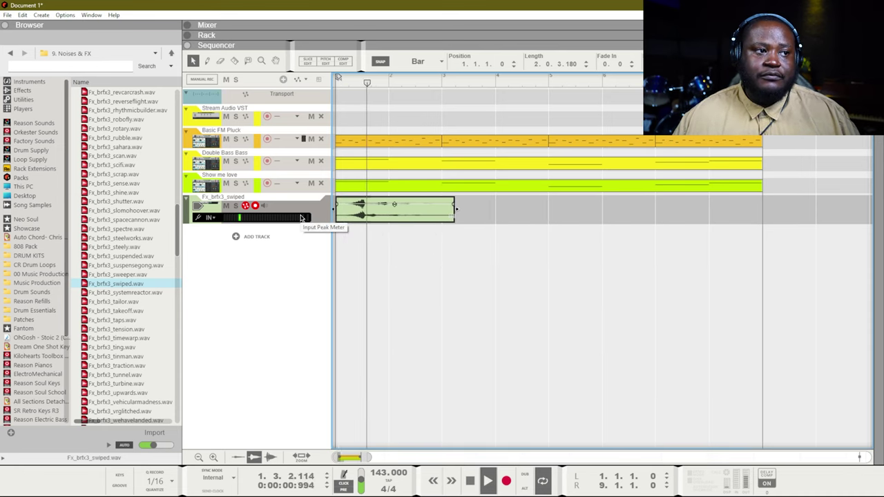
{"action": "mouse_move", "coordinate": [456, 209]}
{"action": "left_mouse_down"}
{"action": "mouse_move", "coordinate": [494, 210]}
{"action": "mouse_move", "coordinate": [442, 211]}
{"action": "left_mouse_up"}
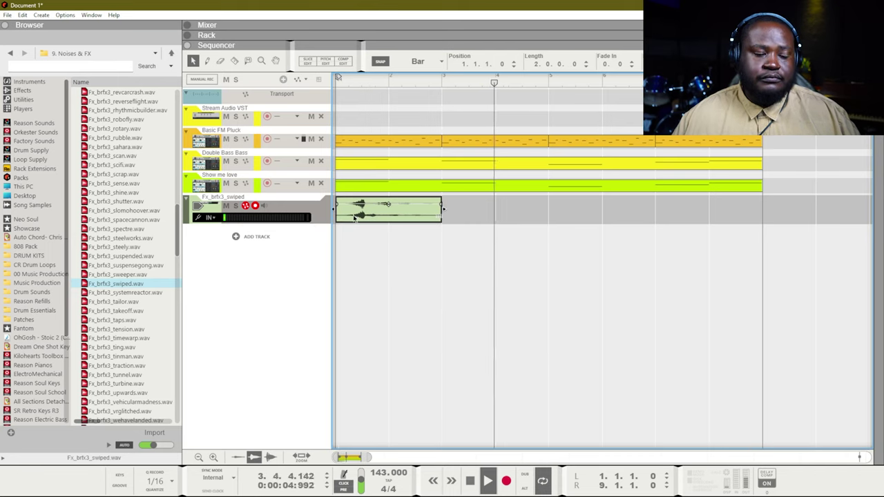
{"action": "left_click_drag", "start_coordinate": [356, 216], "coordinate": [659, 216]}
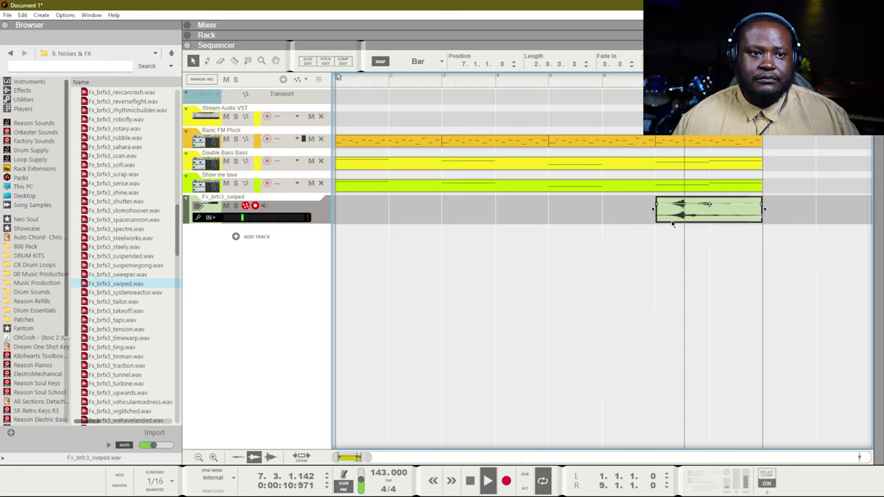
{"action": "left_click", "coordinate": [693, 300]}
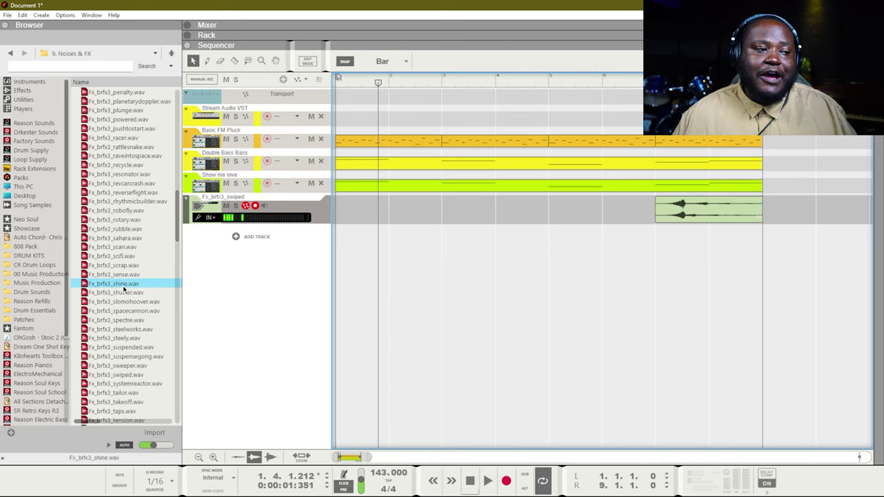
Import Fx_brfx3_shine.wav on a new track and replace its clip with Fx_brfx3_reverseflight.wav
{"action": "left_click_drag", "start_coordinate": [121, 290], "coordinate": [247, 248]}
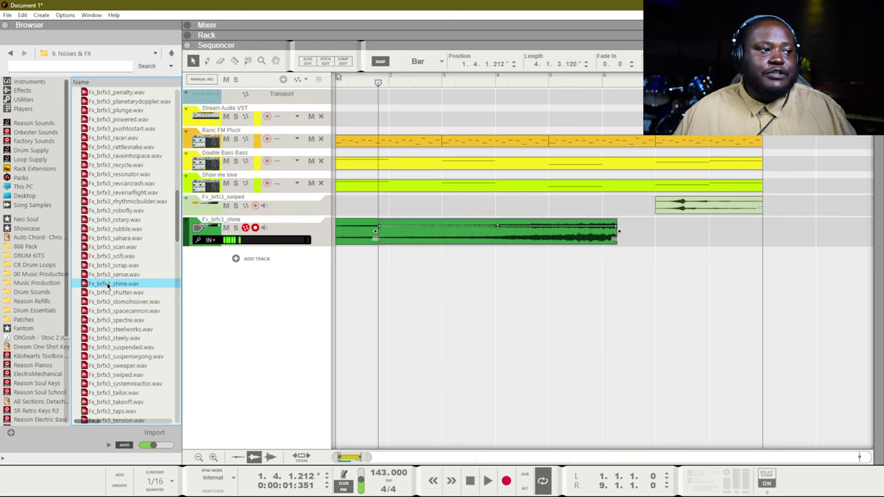
{"action": "key", "text": "Delete"}
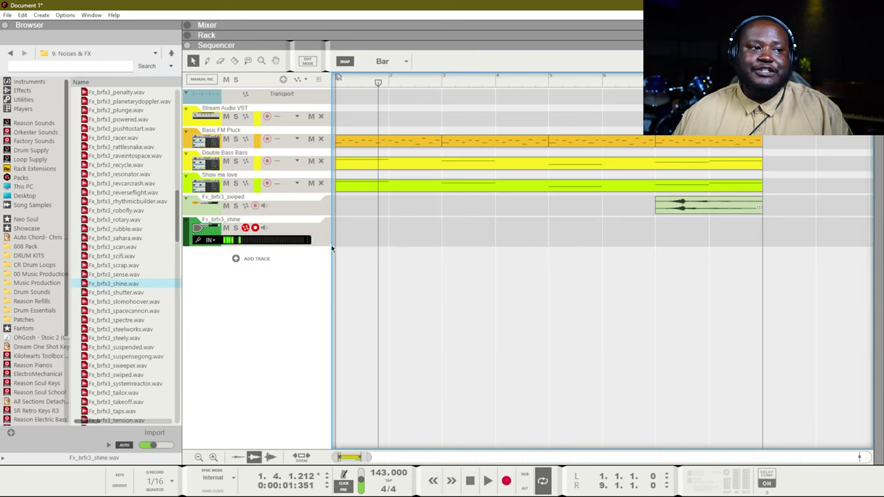
{"action": "double_click", "coordinate": [121, 193]}
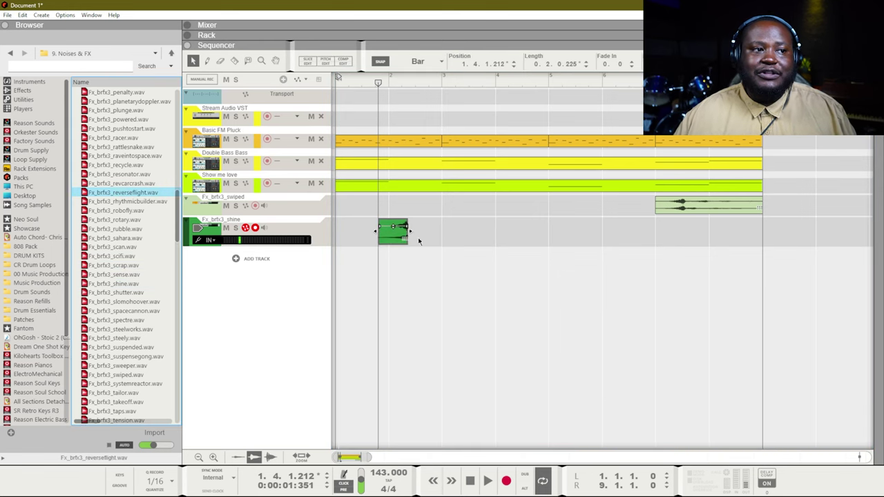
Set the snap value to 1/8, align the reverseflight clip to end at bar 3, and copy it to end at bar 7
{"action": "left_click_drag", "start_coordinate": [393, 232], "coordinate": [446, 232]}
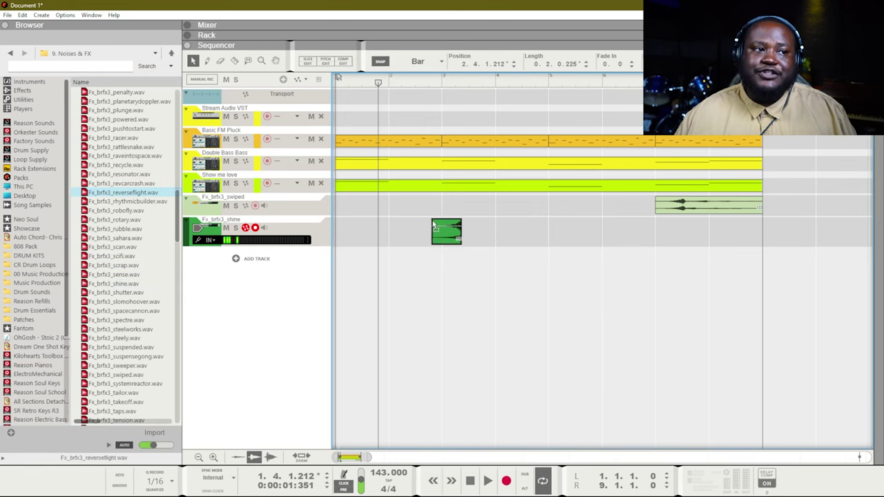
{"action": "left_click", "coordinate": [405, 63]}
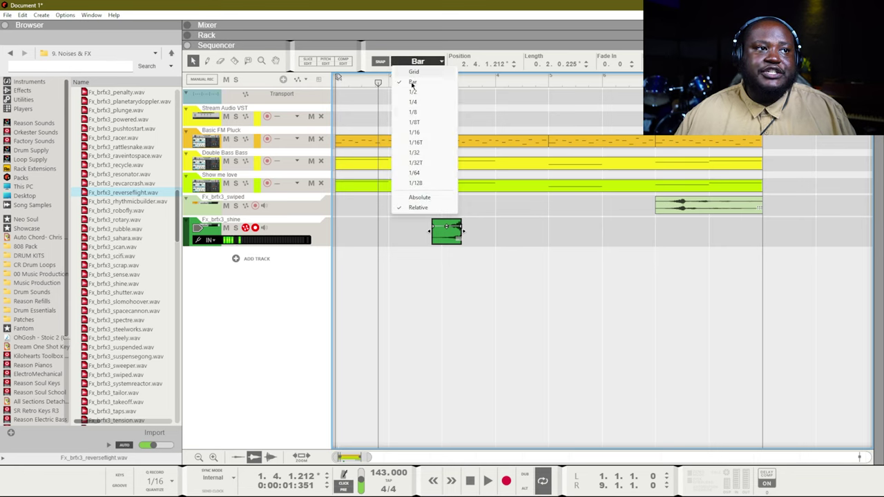
{"action": "left_click", "coordinate": [416, 119]}
{"action": "left_click_drag", "start_coordinate": [454, 241], "coordinate": [429, 248]}
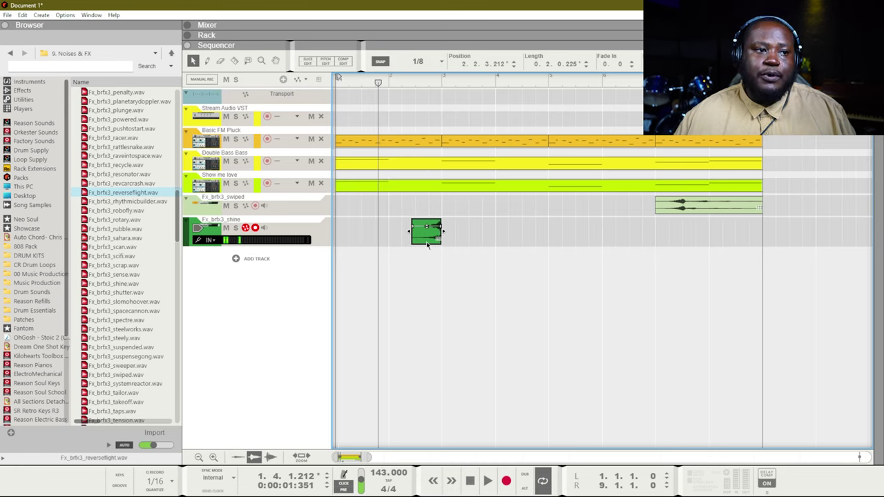
{"action": "key", "text": "space"}
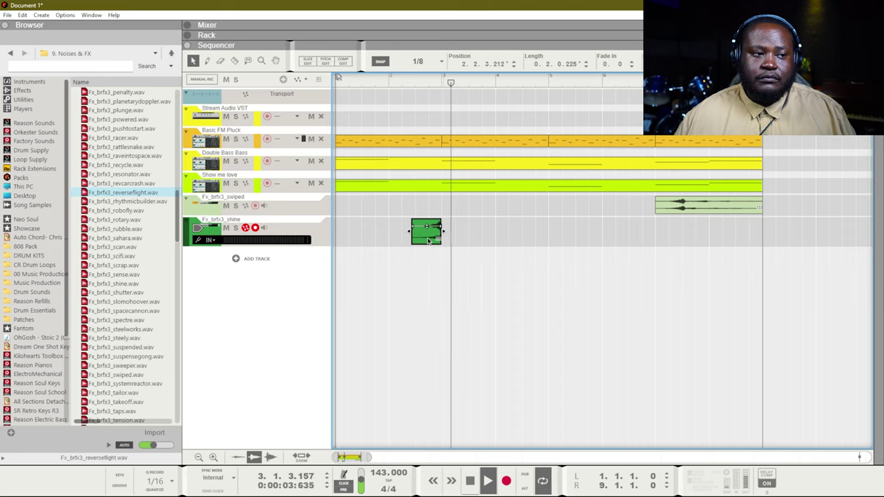
{"action": "left_click_drag", "start_coordinate": [428, 241], "coordinate": [582, 184]}
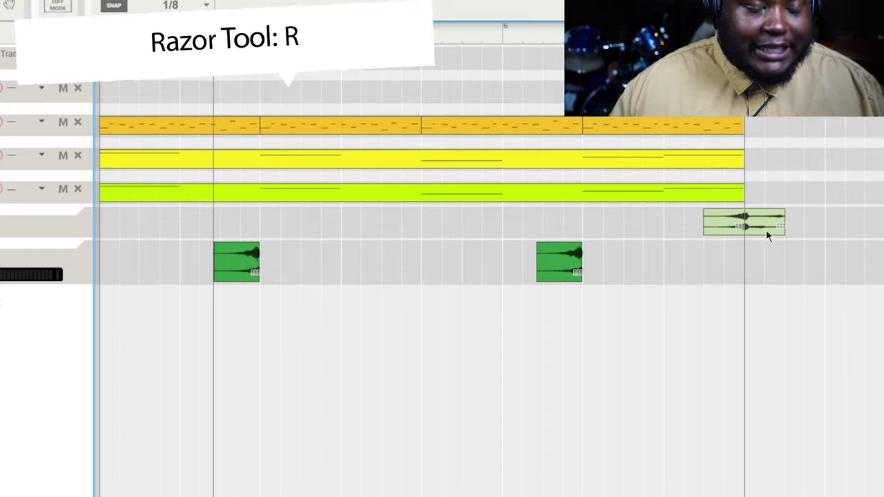
Split the Fx_brfx3_swiped clip at bar 9 and place its tail as a two-bar clip at bar 1
{"action": "left_click", "coordinate": [769, 228]}
{"action": "left_click_drag", "start_coordinate": [770, 228], "coordinate": [42, 226]}
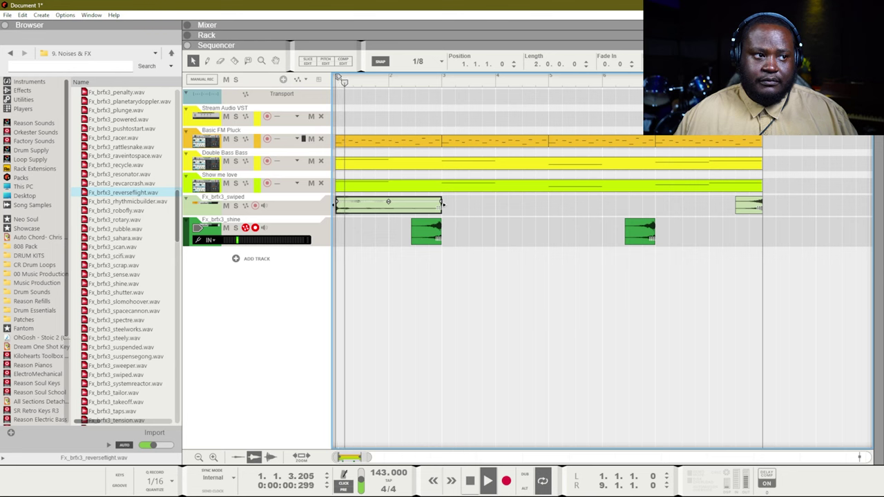
{"action": "left_click", "coordinate": [387, 219]}
{"action": "left_click", "coordinate": [365, 202]}
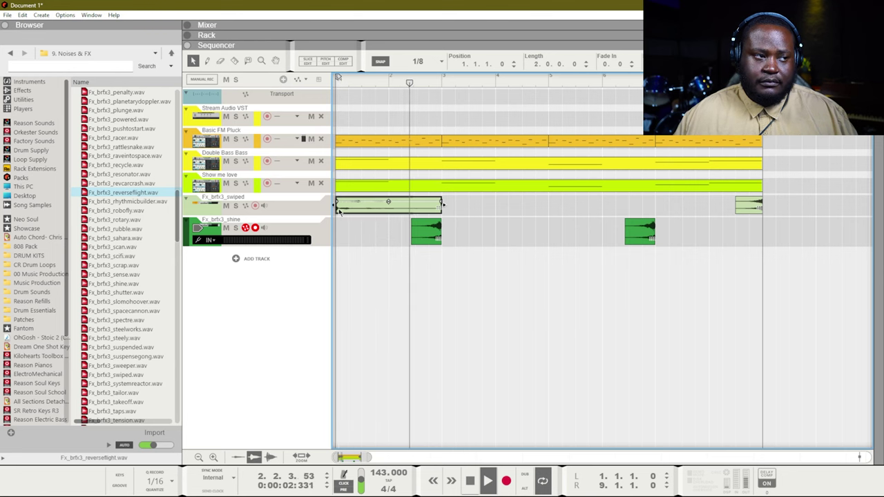
Add ut_drm140_dub_top.rx2 from the Loop Supply's Trap folder as an audio track and again as an instrument track
{"action": "key", "text": "F5"}
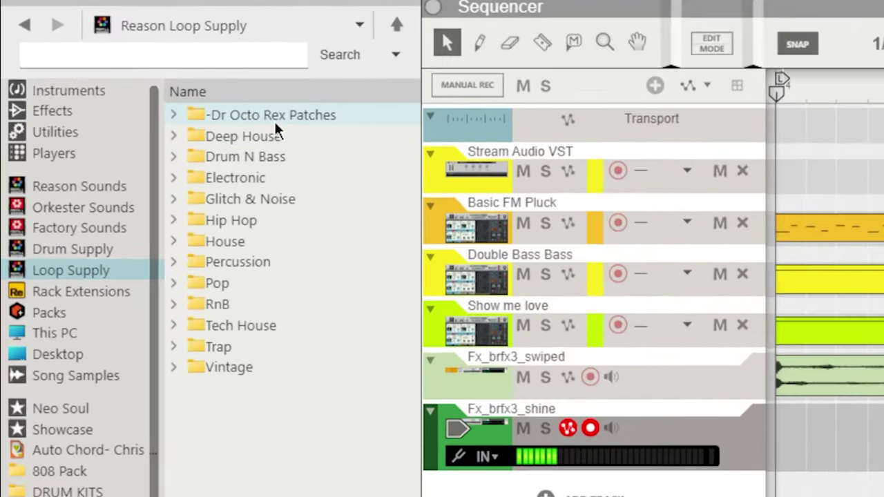
{"action": "double_click", "coordinate": [275, 117]}
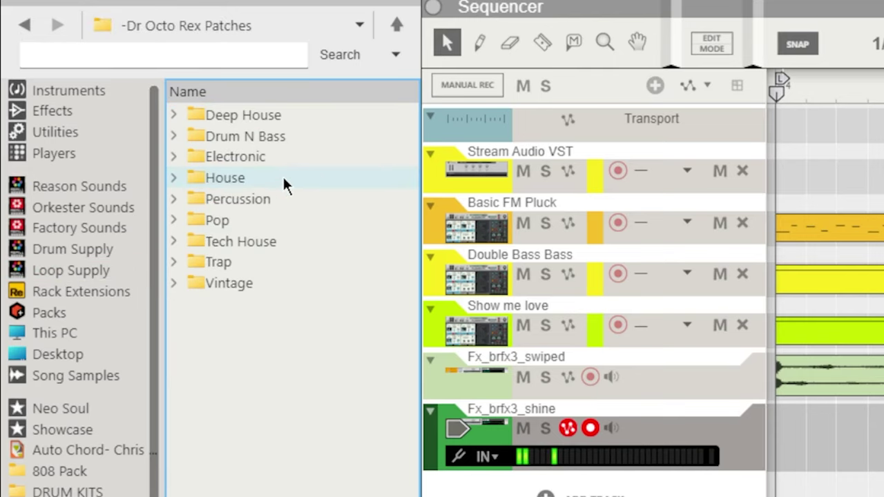
{"action": "left_click", "coordinate": [27, 27]}
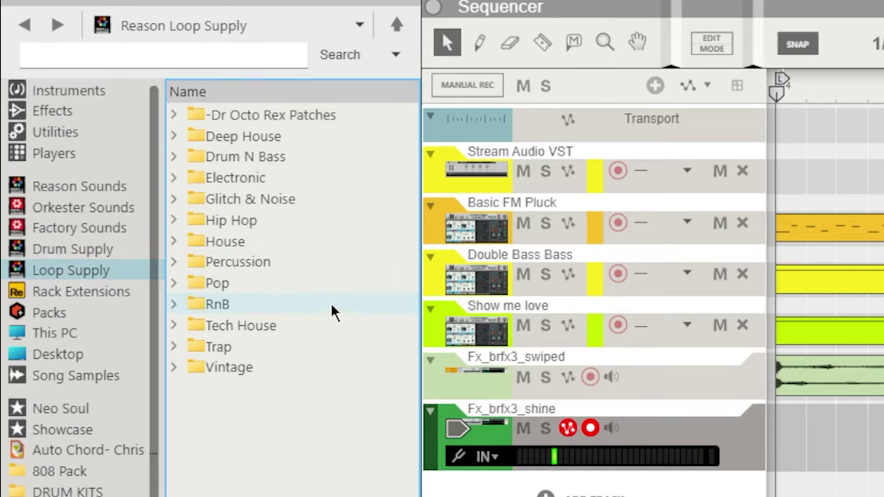
{"action": "left_click", "coordinate": [232, 345]}
{"action": "scroll", "coordinate": [294, 247], "scroll_direction": "down", "scroll_amount": 15}
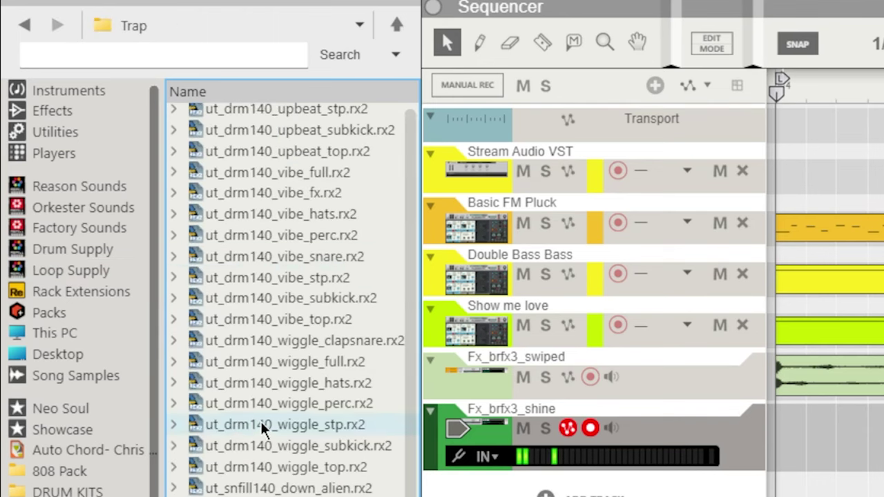
{"action": "left_click", "coordinate": [261, 421]}
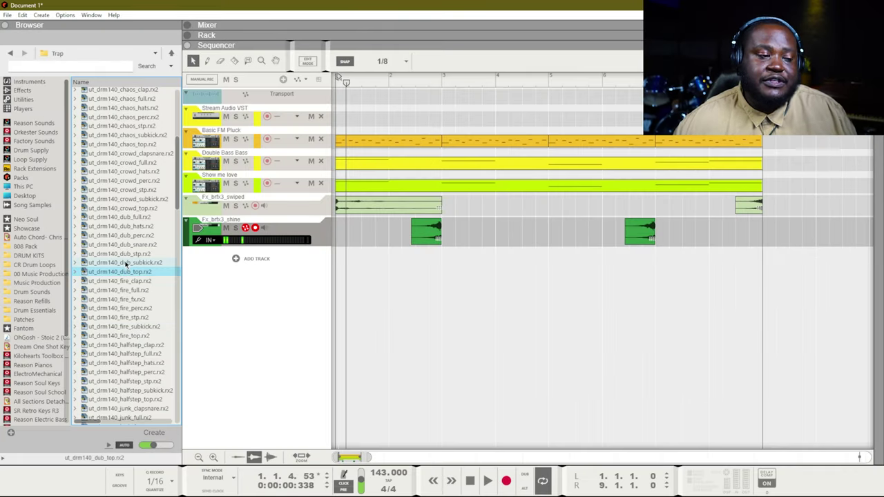
{"action": "left_click_drag", "start_coordinate": [137, 276], "coordinate": [259, 271]}
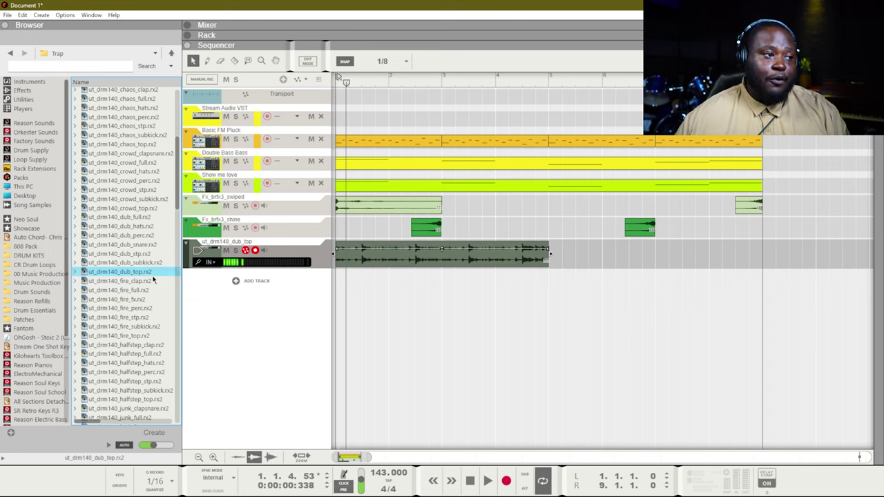
{"action": "left_click", "coordinate": [154, 433]}
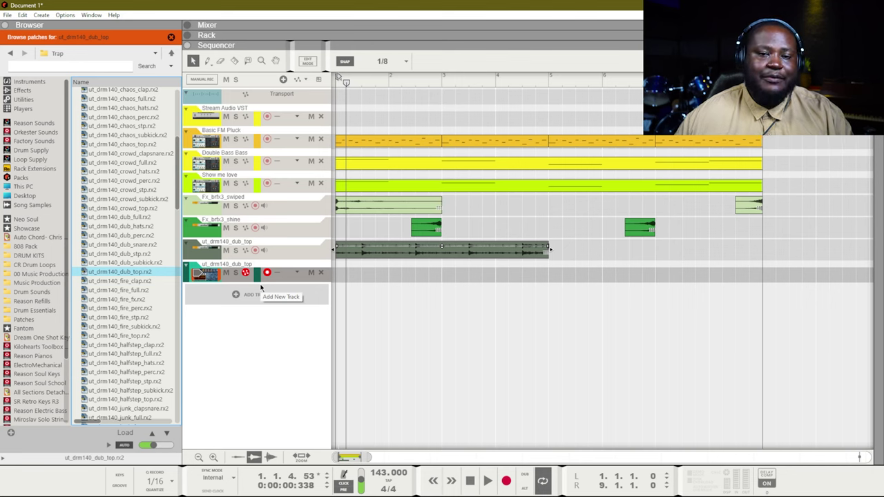
Solo and play the ut_drm140_dub_top audio loop, and remove that audio track while keeping the instrument track
{"action": "left_click", "coordinate": [236, 251]}
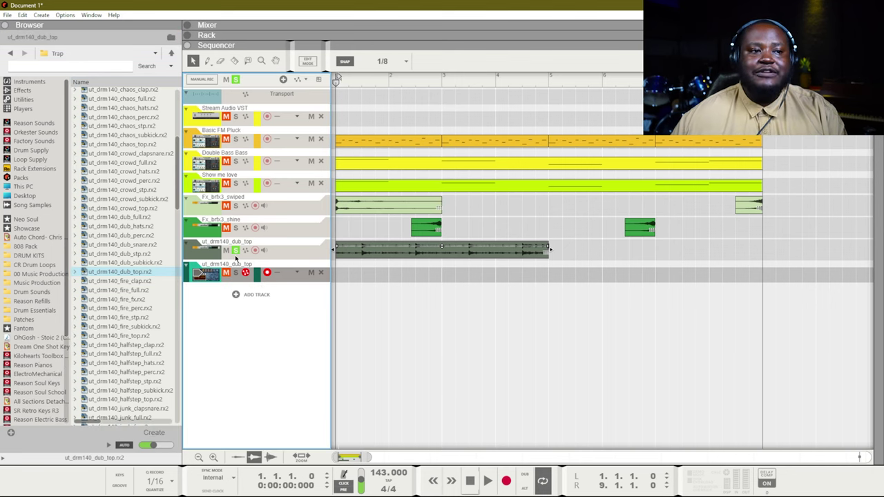
{"action": "left_click", "coordinate": [324, 294]}
{"action": "key", "text": "space"}
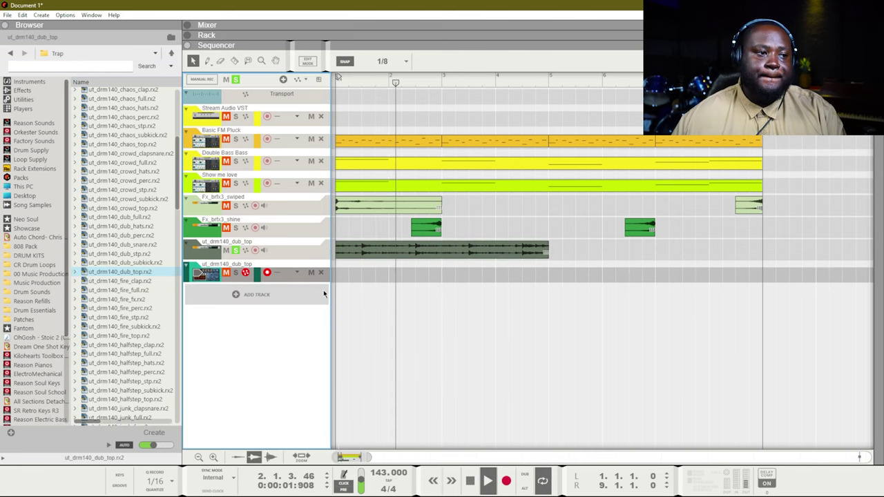
{"action": "key", "text": "space"}
{"action": "key", "text": "ctrl+z"}
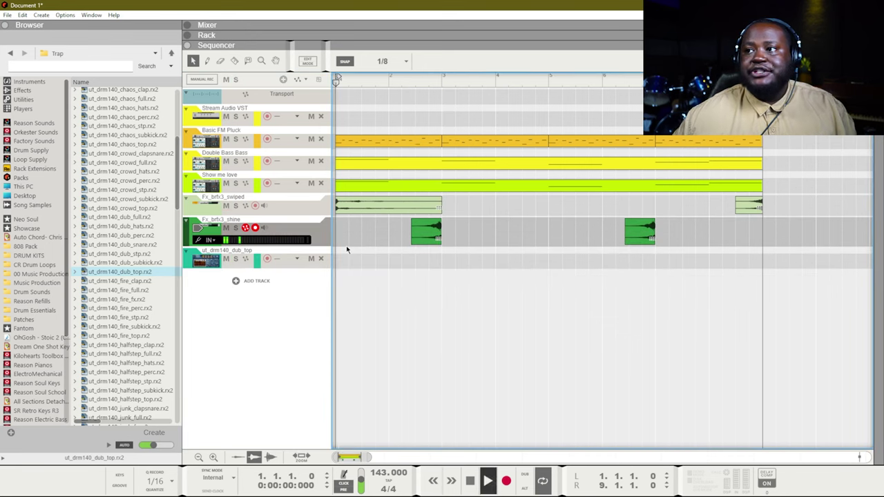
{"action": "key", "text": "space"}
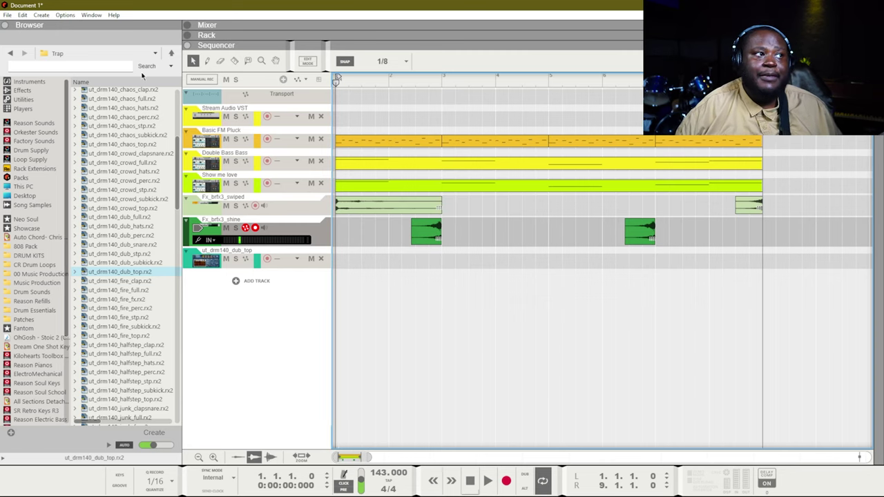
Create an audio track with Focusrite USB ASIO Input 2 as its input and enable monitoring for it
{"action": "left_click", "coordinate": [22, 15]}
{"action": "left_click", "coordinate": [47, 289]}
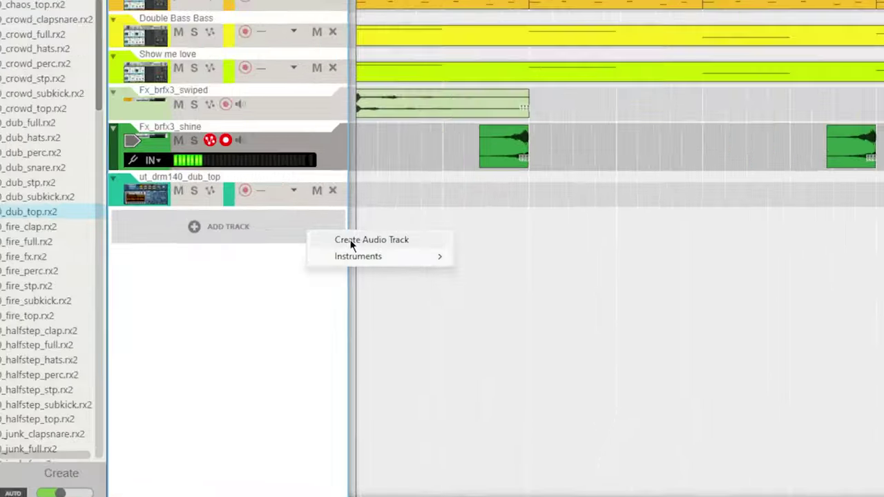
{"action": "left_click", "coordinate": [325, 289]}
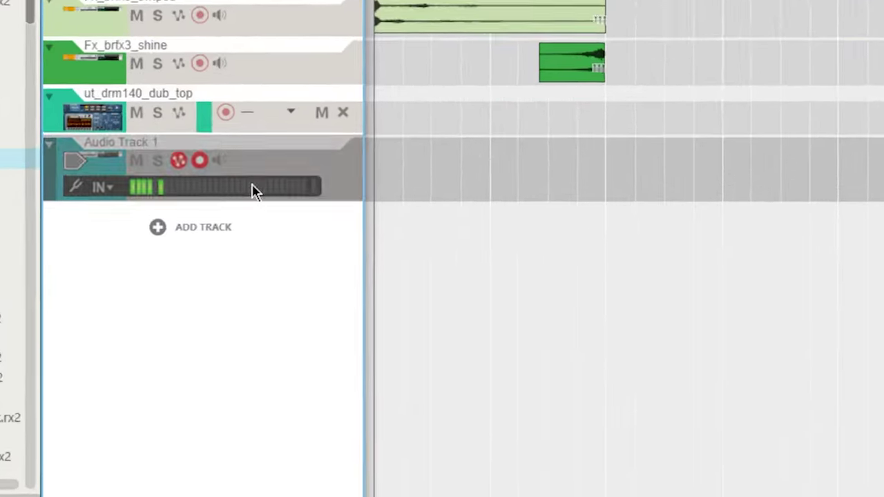
{"action": "left_click", "coordinate": [100, 187]}
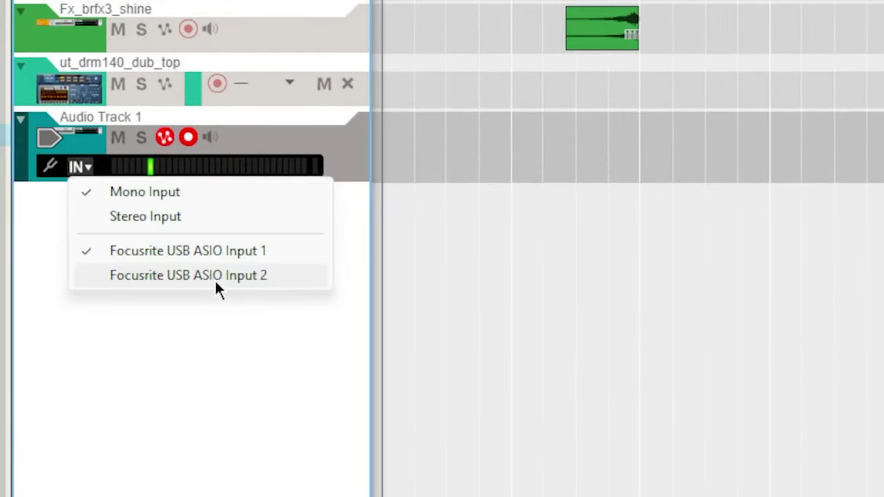
{"action": "left_click", "coordinate": [215, 276]}
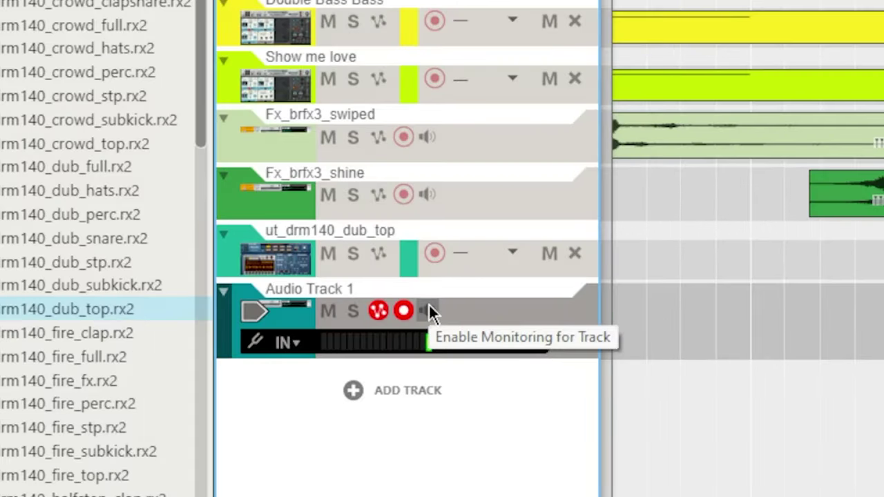
{"action": "left_click", "coordinate": [429, 307]}
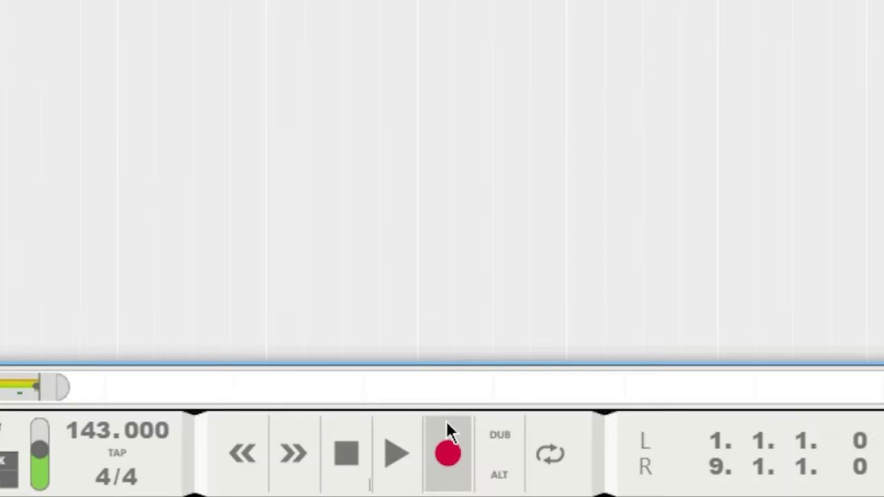
Record an eight-bar take on Audio Track 1 from bar 1 to bar 9
{"action": "left_click", "coordinate": [449, 440]}
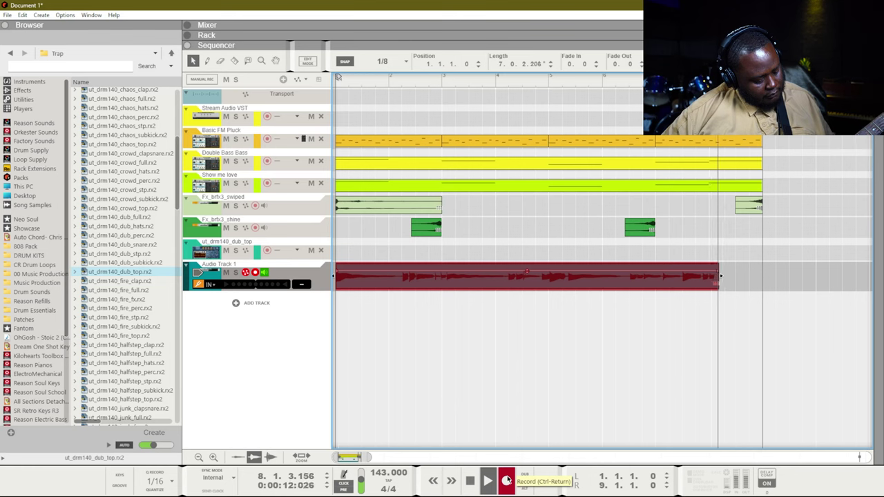
{"action": "key", "text": "space"}
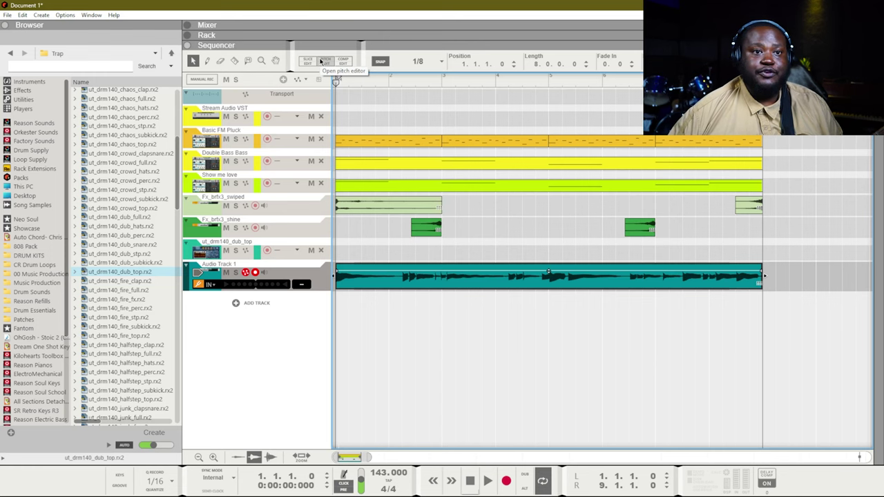
Open the recorded Audio Track 1 clip in the pitch editor and correct the pitch of all its notes
{"action": "left_click", "coordinate": [321, 62]}
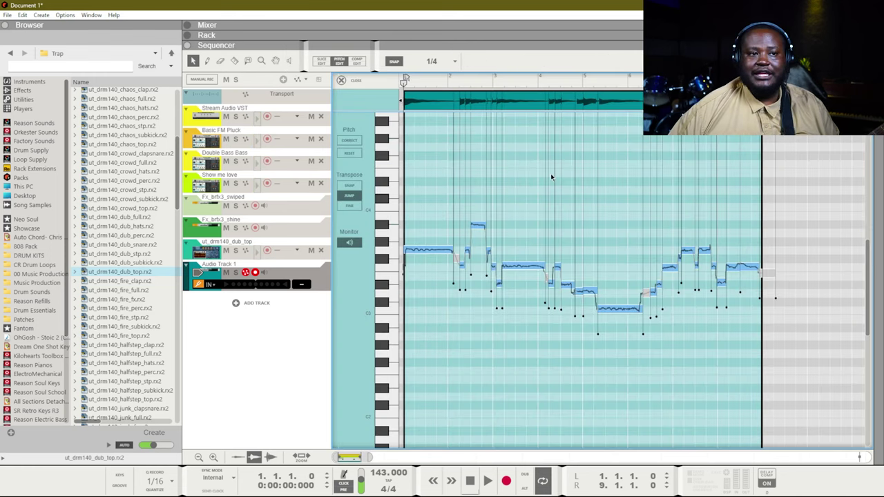
{"action": "key", "text": "ctrl+a"}
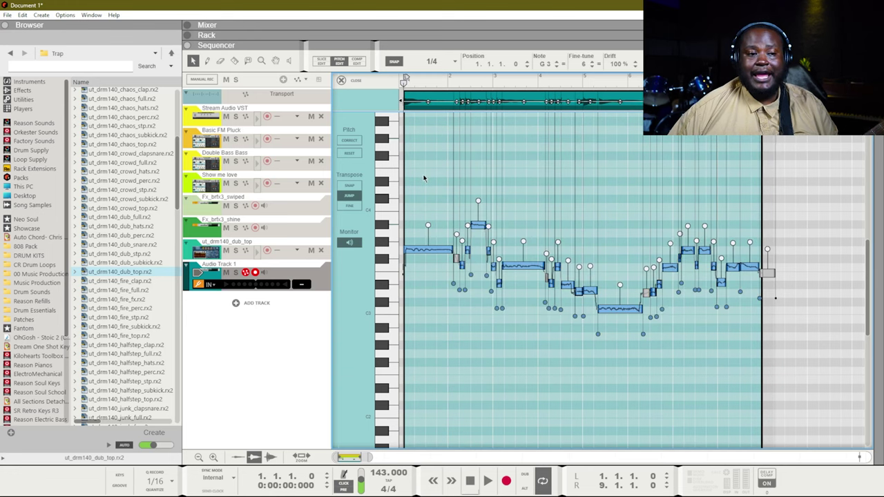
{"action": "left_click", "coordinate": [815, 392]}
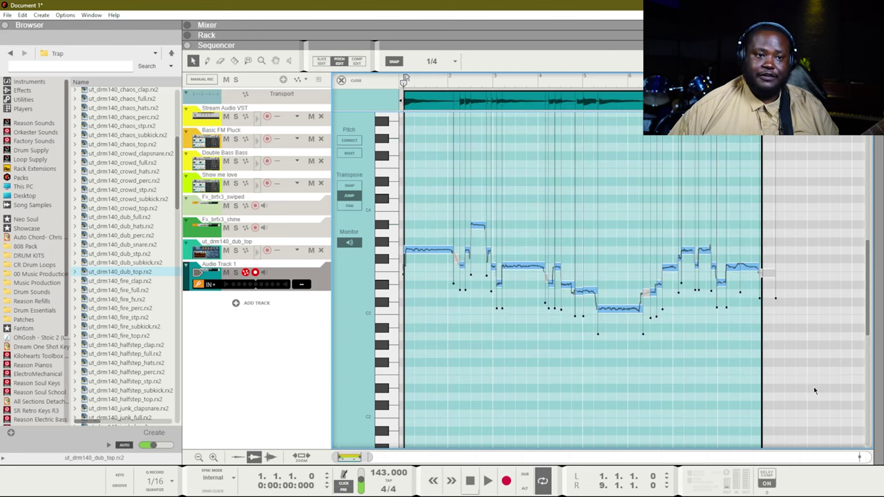
{"action": "left_click", "coordinate": [625, 314]}
{"action": "left_click", "coordinate": [527, 266]}
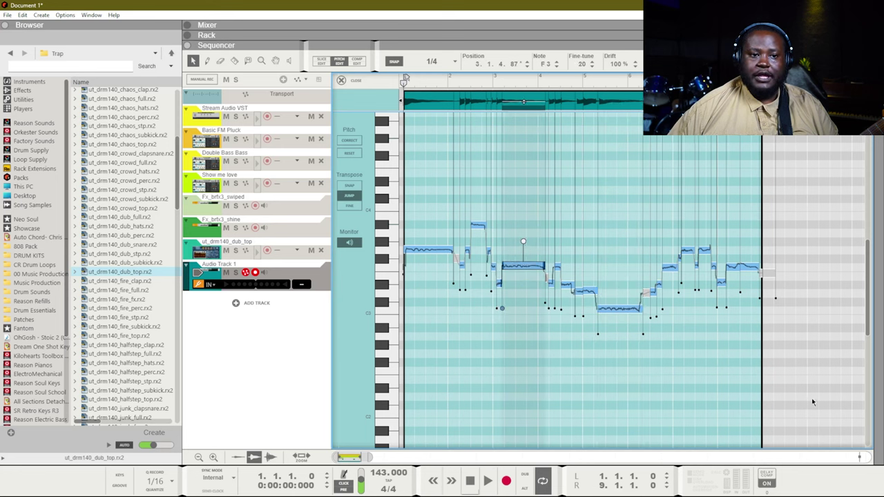
{"action": "left_click_drag", "start_coordinate": [813, 403], "coordinate": [364, 156]}
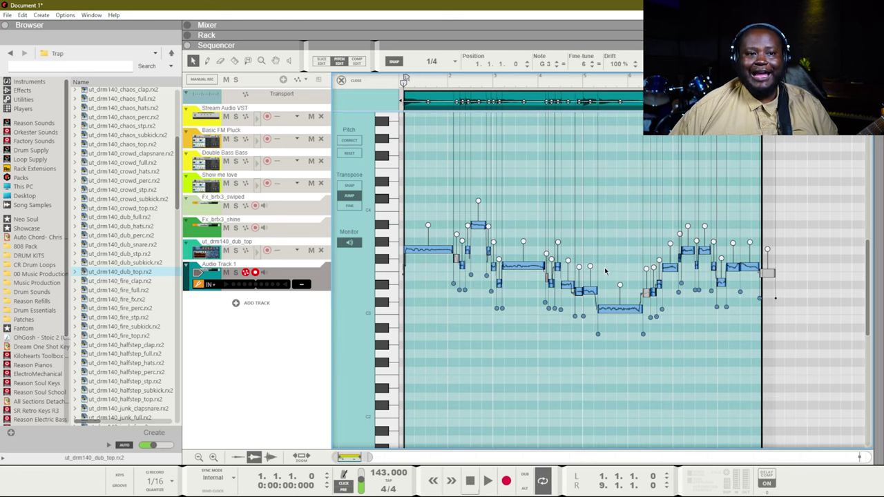
{"action": "left_click", "coordinate": [349, 142]}
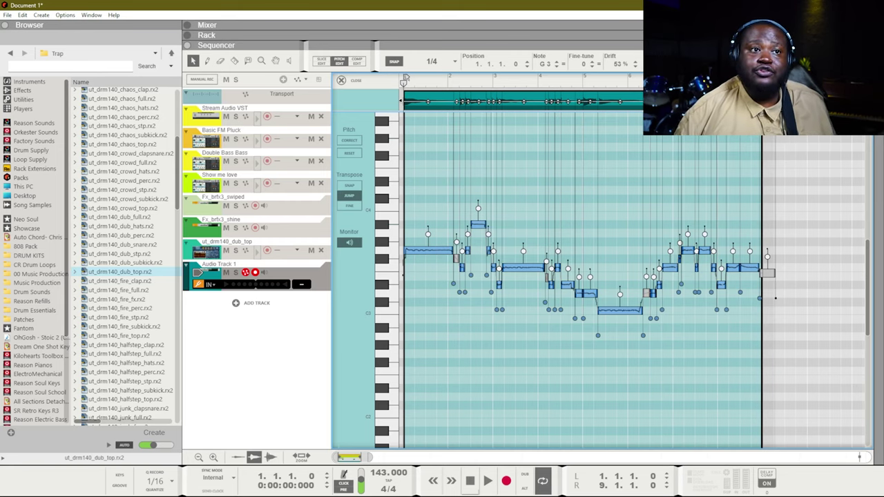
Adjust the pitch drift of all selected notes in the recorded clip
{"action": "mouse_move", "coordinate": [478, 209]}
{"action": "left_mouse_down"}
{"action": "mouse_move", "coordinate": [479, 217]}
{"action": "mouse_move", "coordinate": [482, 196]}
{"action": "mouse_move", "coordinate": [480, 215]}
{"action": "left_mouse_up"}
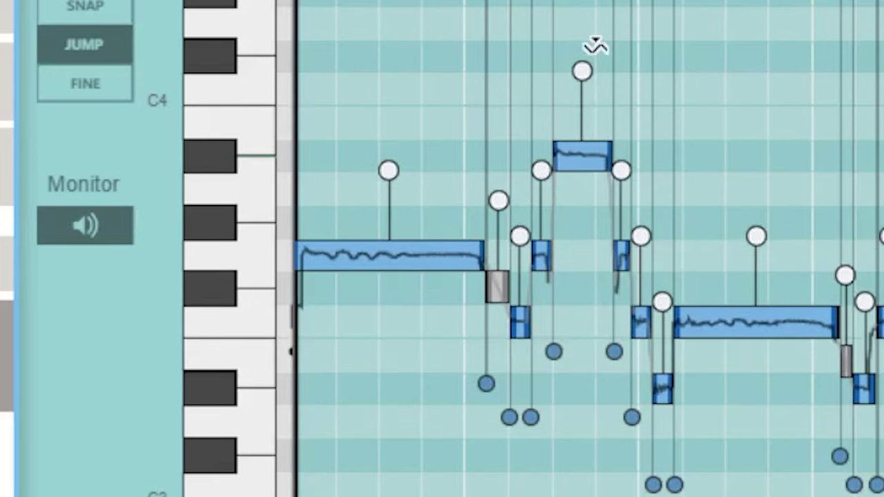
{"action": "left_click_drag", "start_coordinate": [586, 114], "coordinate": [584, 52]}
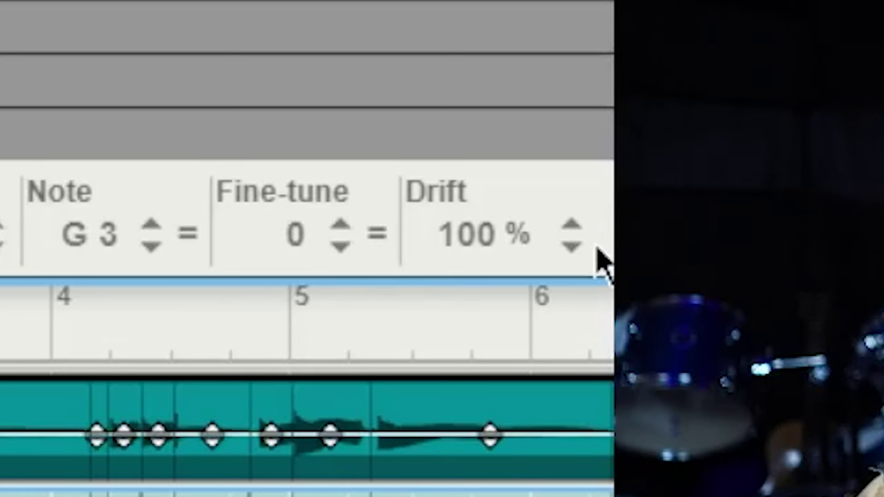
{"action": "left_click_drag", "start_coordinate": [442, 235], "coordinate": [466, 290]}
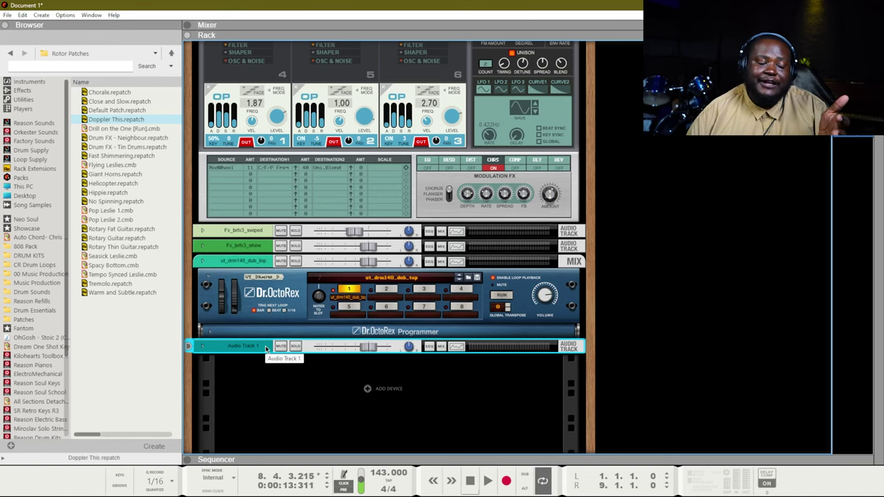
Insert a Softube Amp effect on Audio Track 1 and raise the amp's volume to slightly above 0 dB
{"action": "right_click", "coordinate": [266, 345]}
{"action": "mouse_move", "coordinate": [317, 157]}
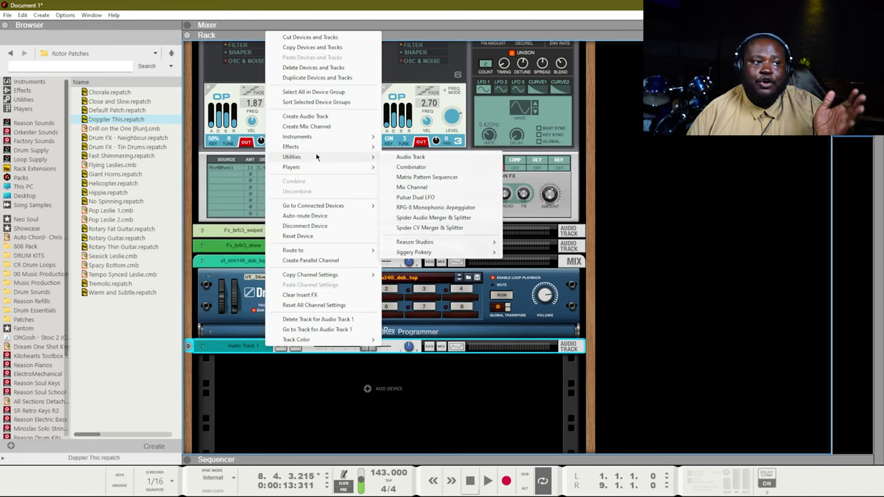
{"action": "mouse_move", "coordinate": [454, 268]}
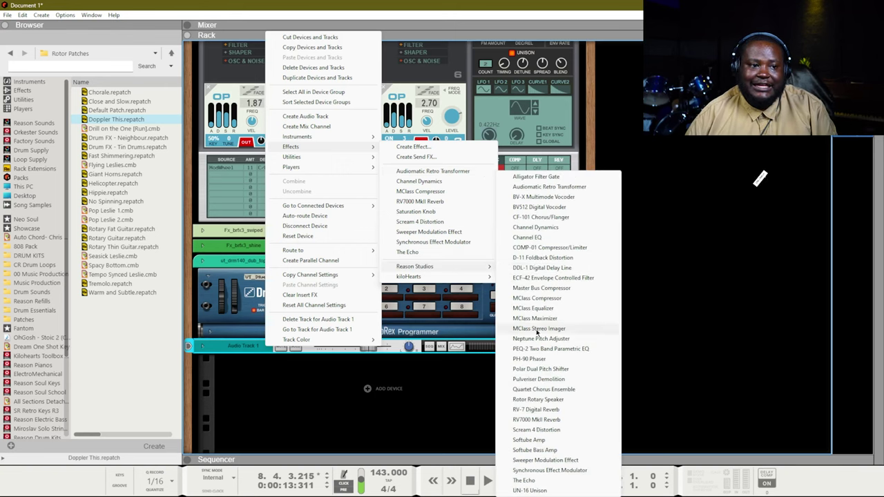
{"action": "left_click", "coordinate": [529, 441]}
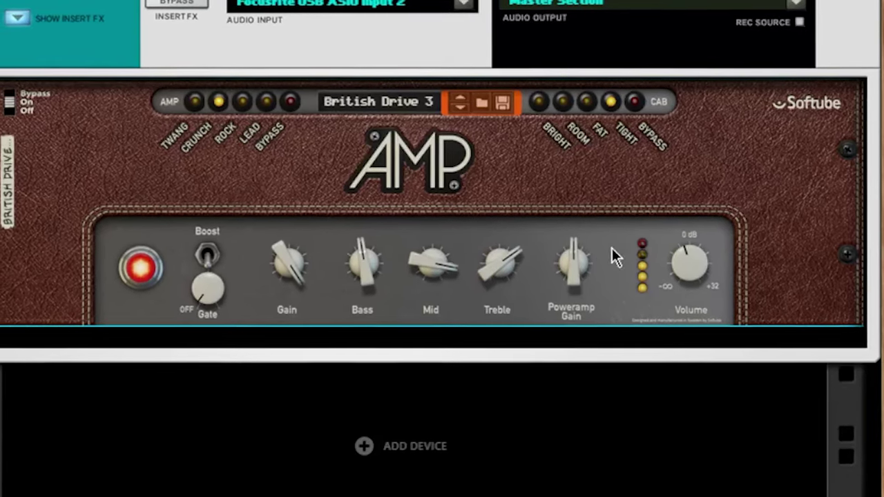
{"action": "left_click_drag", "start_coordinate": [688, 274], "coordinate": [680, 234]}
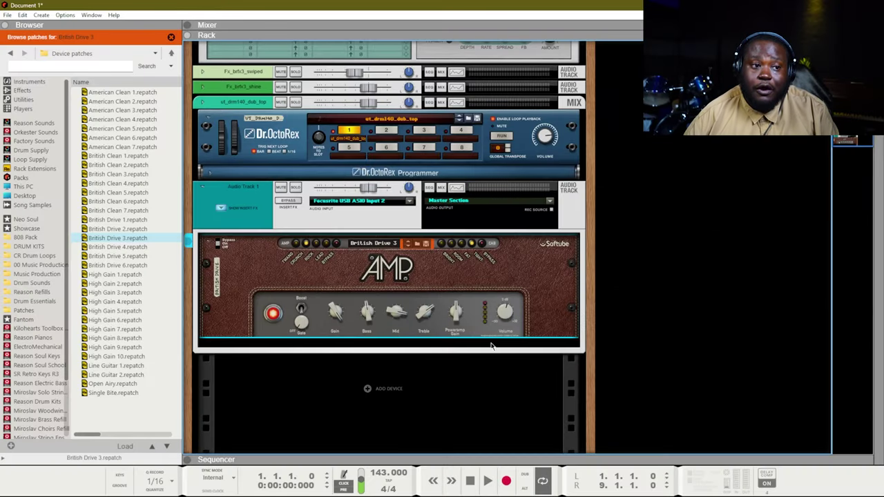
Add an MClass Compressor to Audio Track 1's insert effects and adjust its attack and release, lengthening the release
{"action": "right_click", "coordinate": [492, 345]}
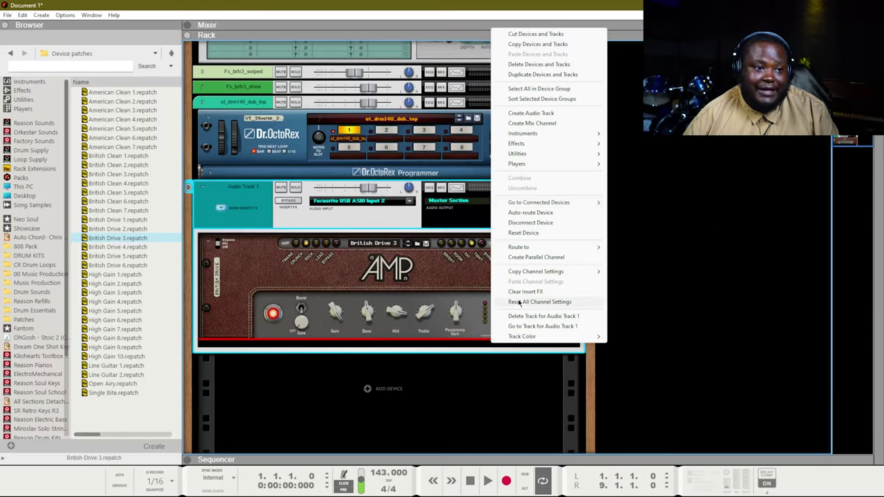
{"action": "mouse_move", "coordinate": [567, 143]}
{"action": "mouse_move", "coordinate": [657, 266]}
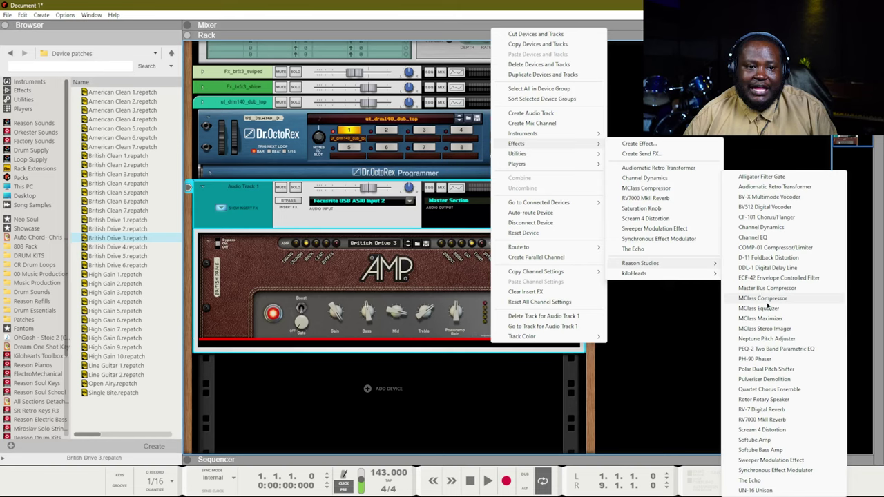
{"action": "left_click", "coordinate": [766, 300]}
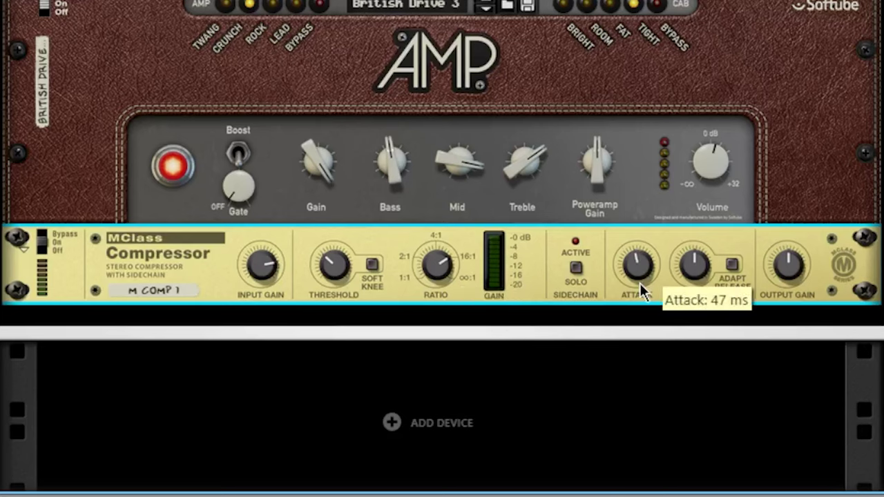
{"action": "left_click_drag", "start_coordinate": [690, 261], "coordinate": [694, 245]}
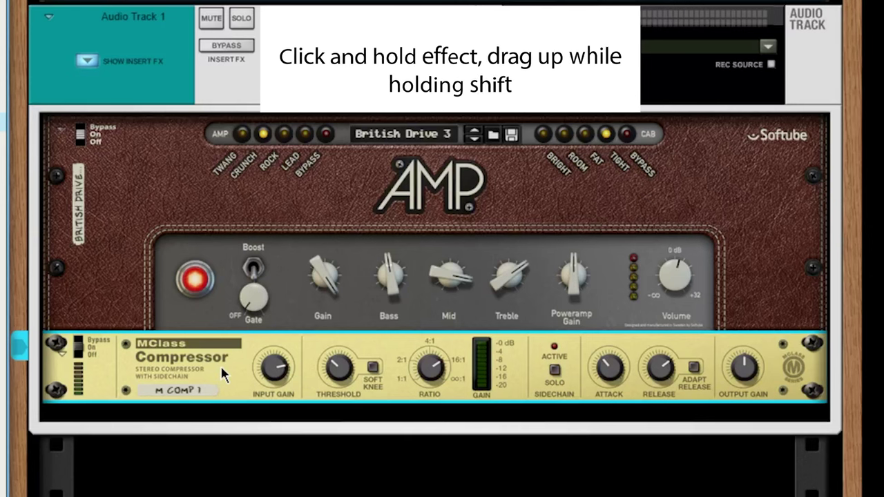
Move the MClass Compressor above the Softube Amp with automatic rerouting and check the cabling on the rack's rear
{"action": "left_click_drag", "start_coordinate": [218, 365], "coordinate": [235, 237]}
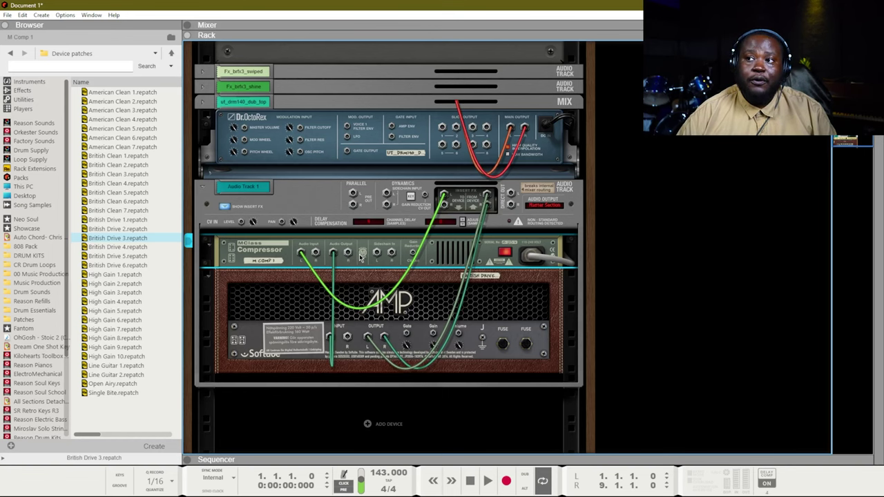
{"action": "key", "text": "Tab"}
Play the track from the start and raise the MClass Compressor's threshold to about -17.9 dB
{"action": "key", "text": "space"}
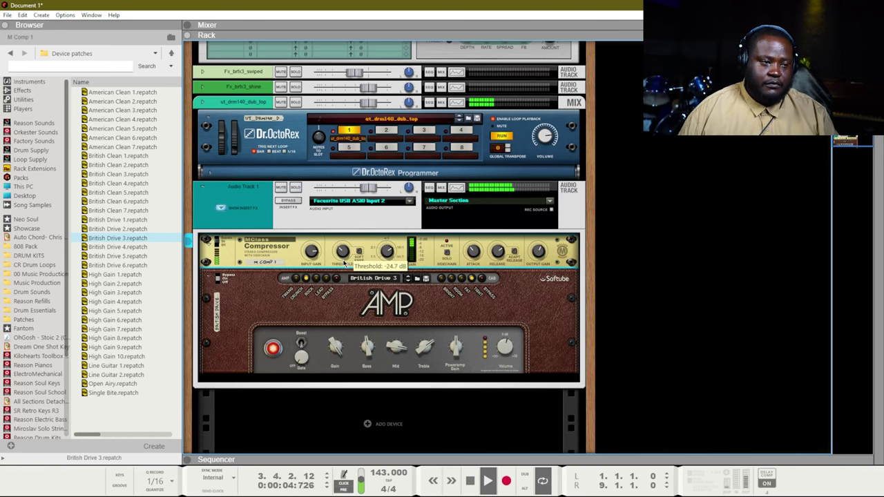
{"action": "key", "text": "space"}
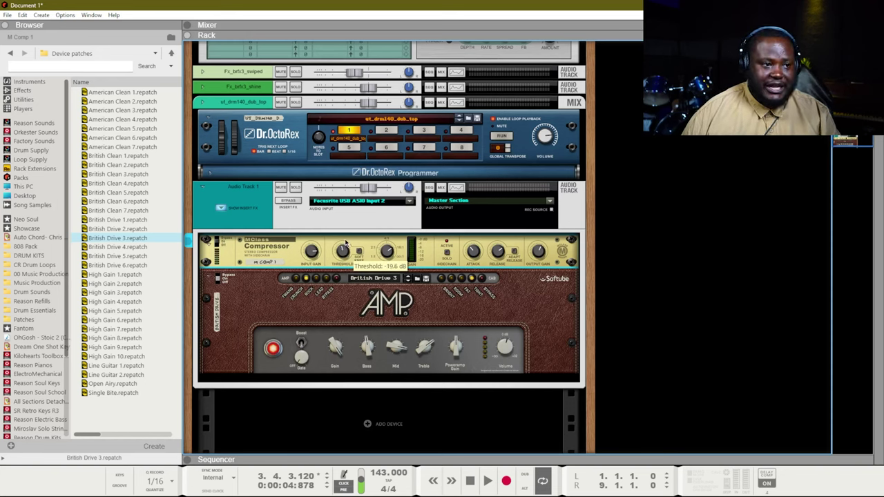
{"action": "key", "text": "KP_0"}
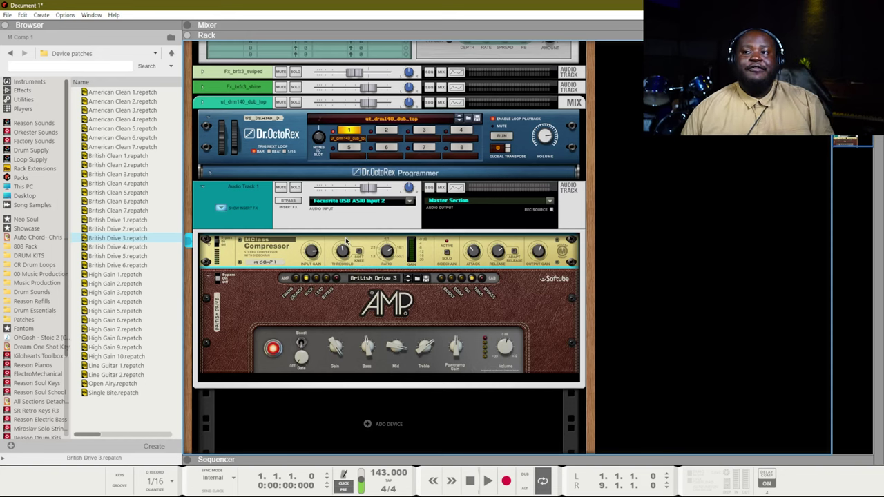
{"action": "key", "text": "space"}
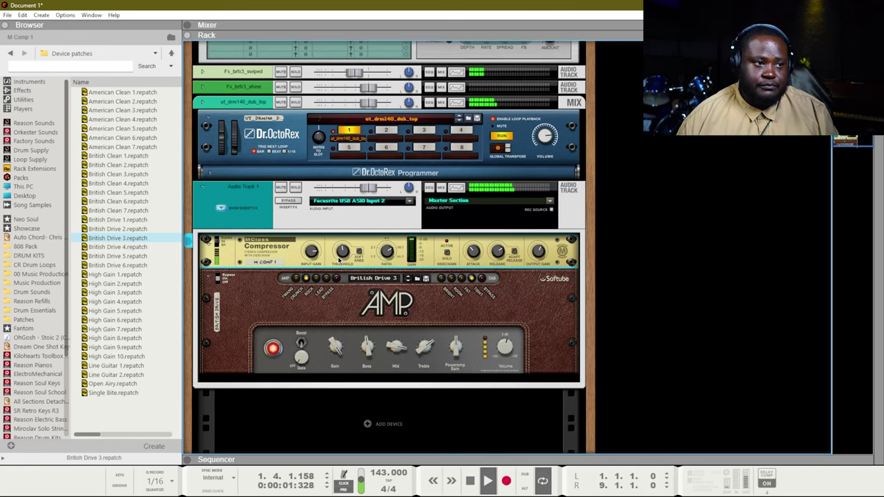
{"action": "mouse_move", "coordinate": [339, 254]}
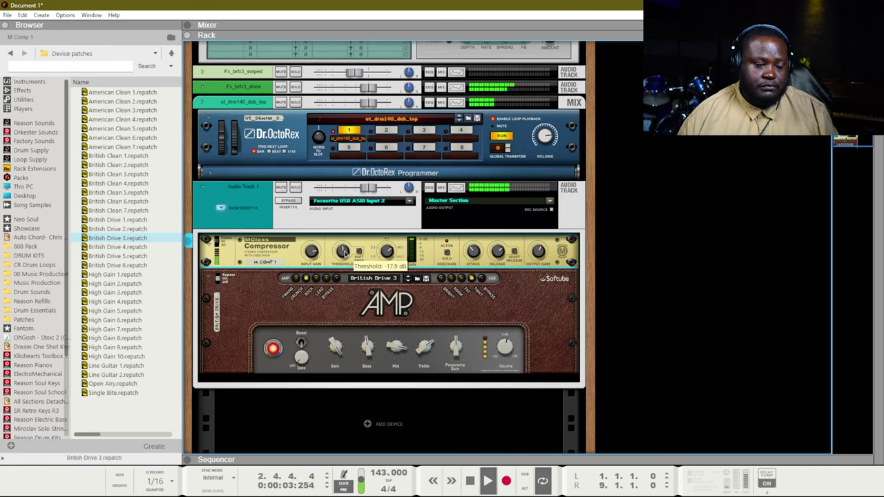
{"action": "mouse_move", "coordinate": [430, 340]}
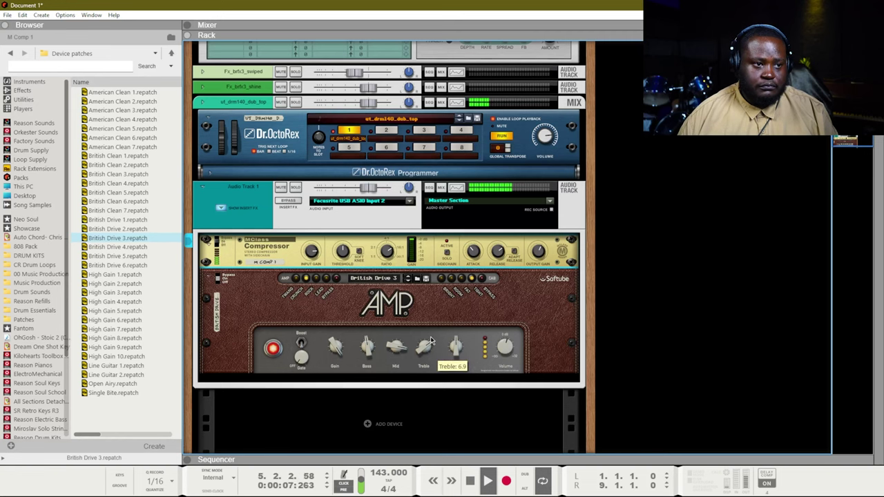
Return to the sequencer, stop playback and open the Audio Track 1 clip for slice editing
{"action": "key", "text": "F7"}
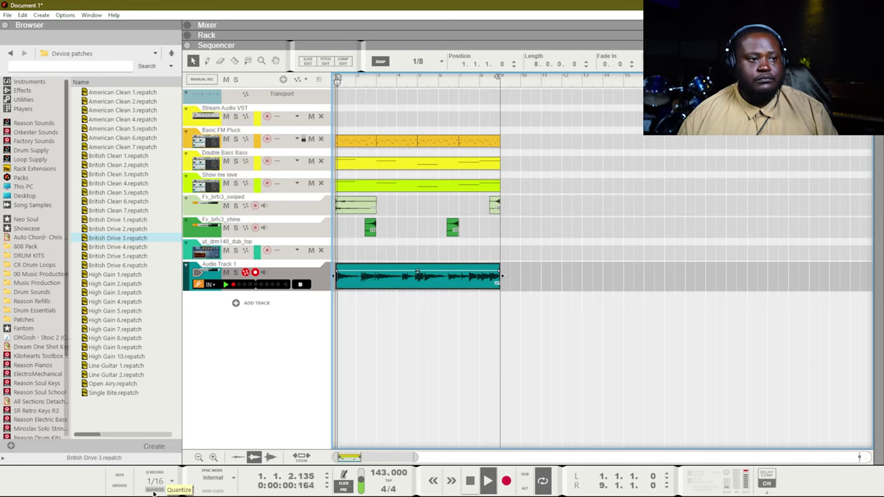
{"action": "key", "text": "space"}
{"action": "scroll", "coordinate": [519, 316], "scroll_direction": "down", "scroll_amount": 2}
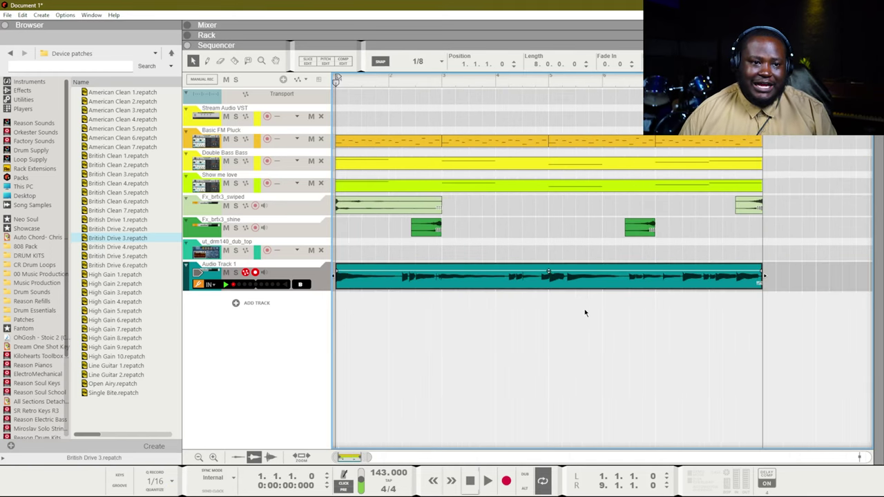
{"action": "left_click", "coordinate": [308, 63]}
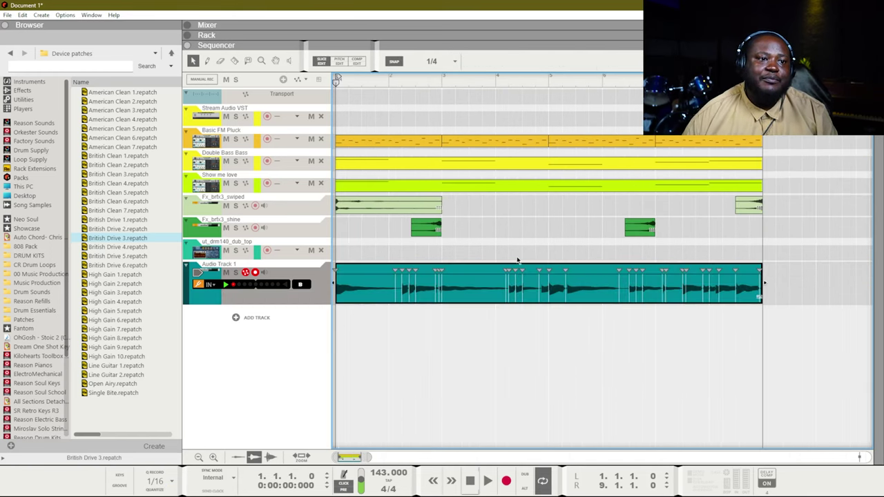
{"action": "scroll", "coordinate": [551, 253], "scroll_direction": "up", "scroll_amount": 2}
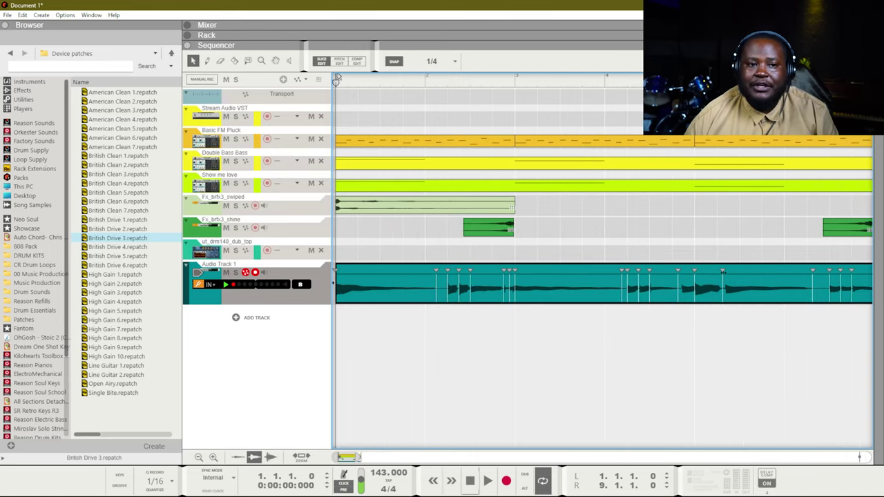
Audition the Audio Track 1 clip and move the slice marker after bar 5's start to that bar's third beat
{"action": "left_click", "coordinate": [580, 81]}
{"action": "key", "text": "space"}
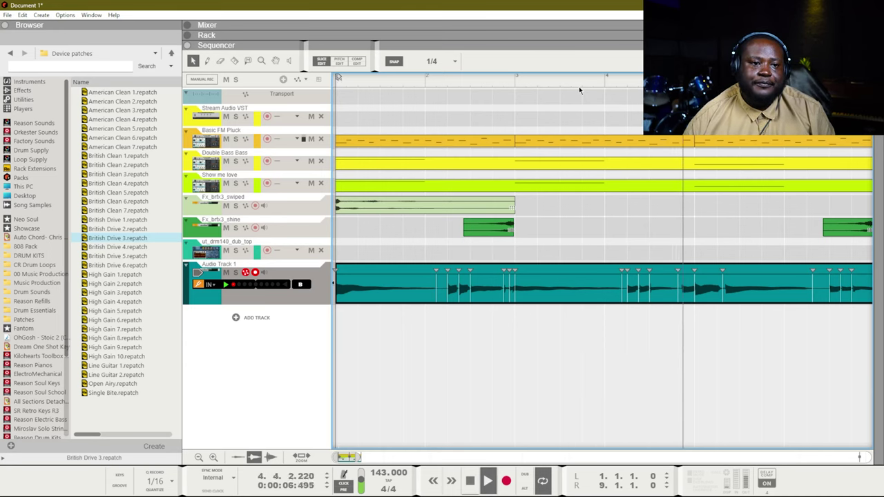
{"action": "key", "text": "space"}
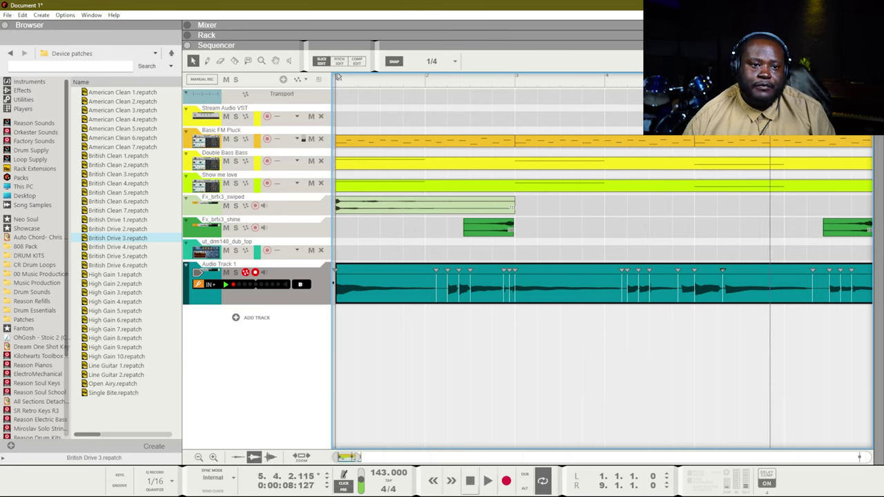
{"action": "key", "text": "Left"}
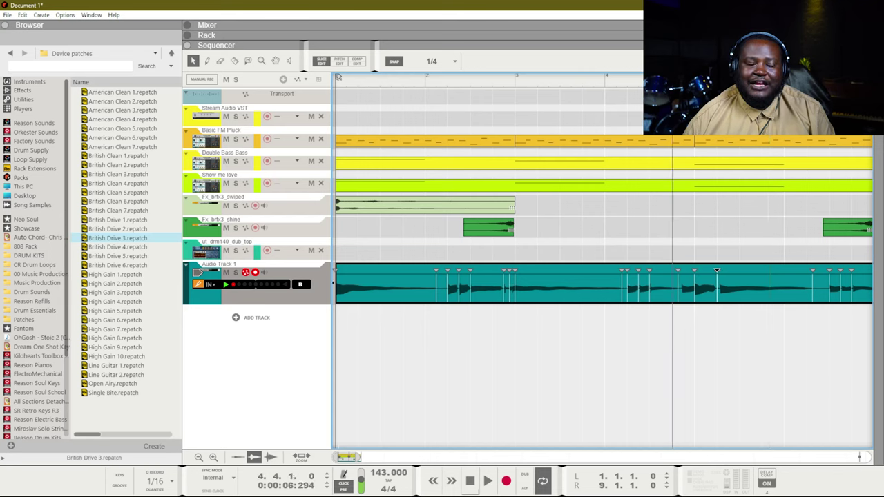
{"action": "key", "text": "space"}
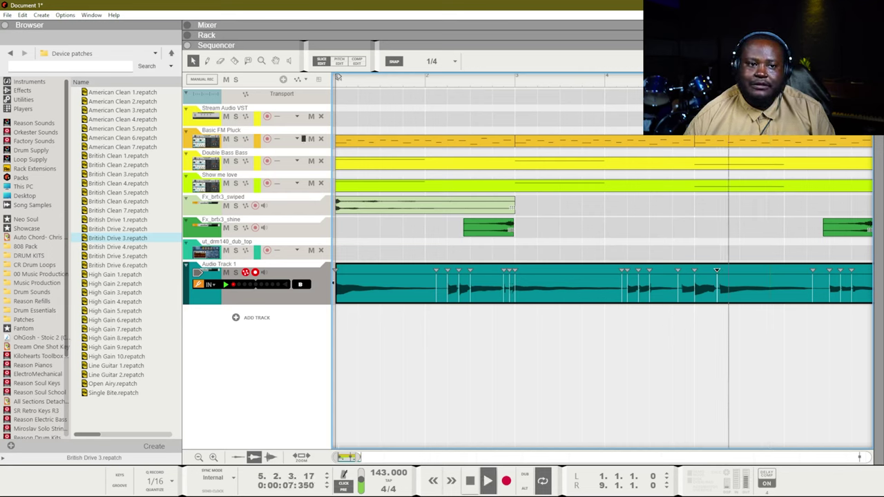
{"action": "left_click", "coordinate": [566, 90]}
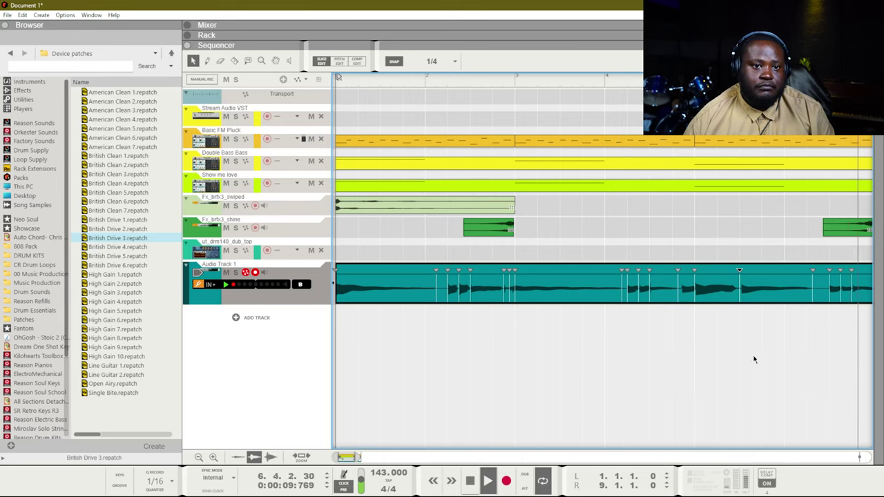
{"action": "left_click", "coordinate": [764, 387]}
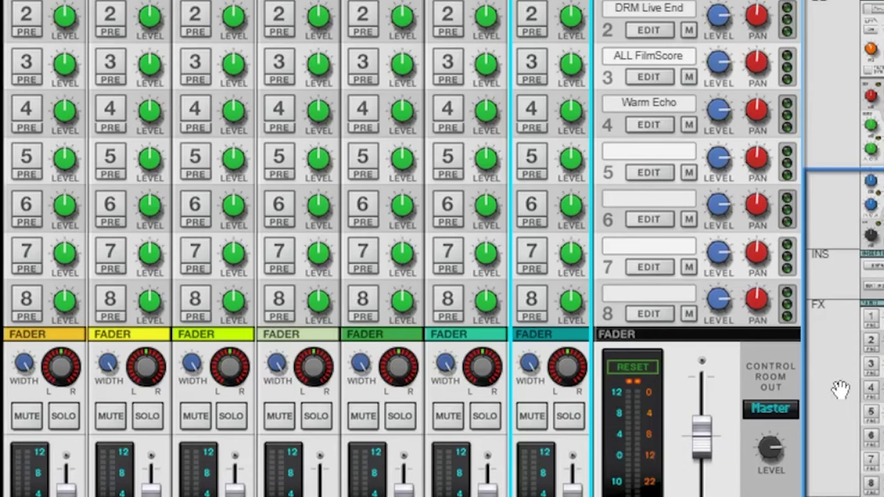
Enable the ALL 1st Plate send on Audio Track 1 in the mixer and raise its send level
{"action": "scroll", "coordinate": [103, 323], "scroll_direction": "up", "scroll_amount": 8}
{"action": "scroll", "coordinate": [132, 308], "scroll_direction": "down", "scroll_amount": 4}
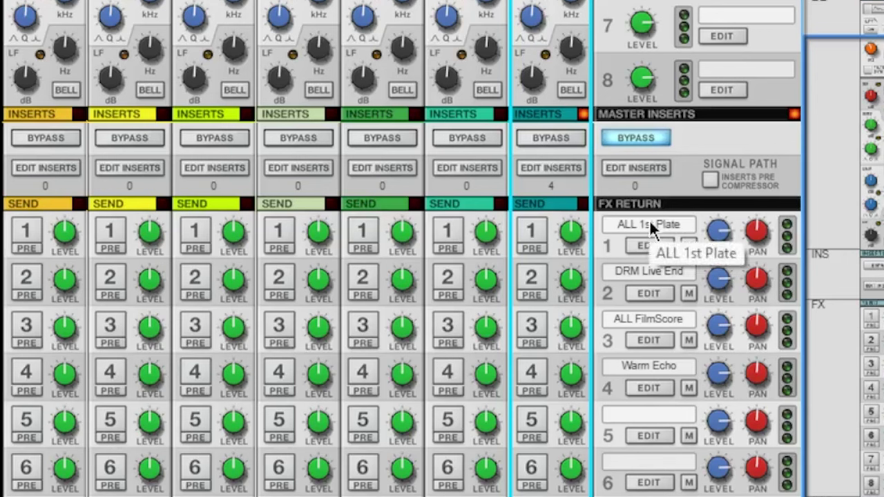
{"action": "left_click", "coordinate": [534, 232]}
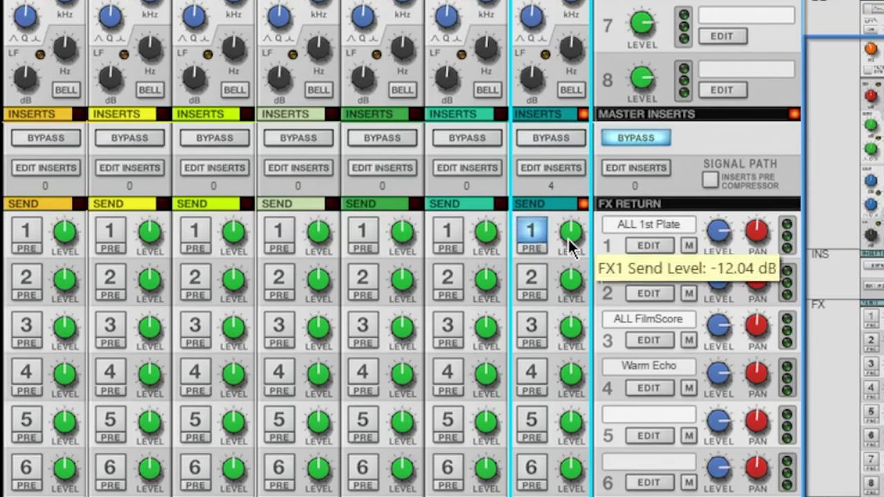
{"action": "left_click_drag", "start_coordinate": [570, 235], "coordinate": [591, 231]}
{"action": "left_click_drag", "start_coordinate": [598, 196], "coordinate": [598, 194]}
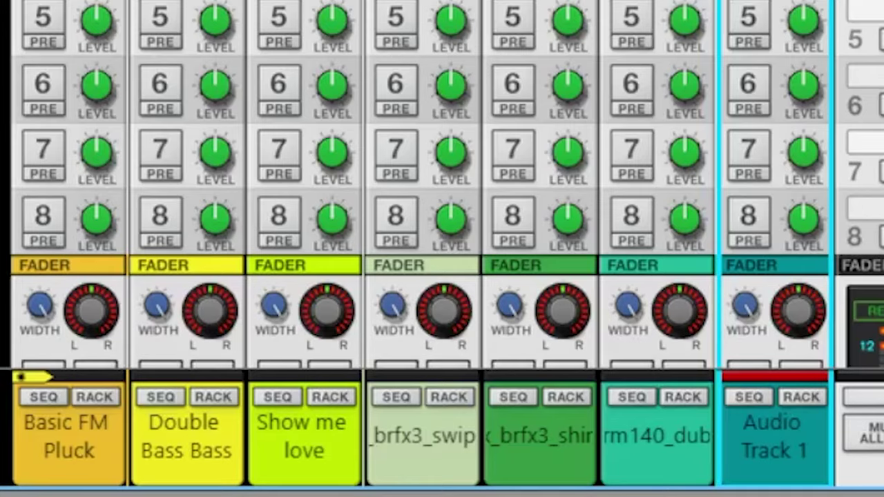
Create a parallel channel from Audio Track 1 in the mixer
{"action": "scroll", "coordinate": [421, 187], "scroll_direction": "down", "scroll_amount": 5}
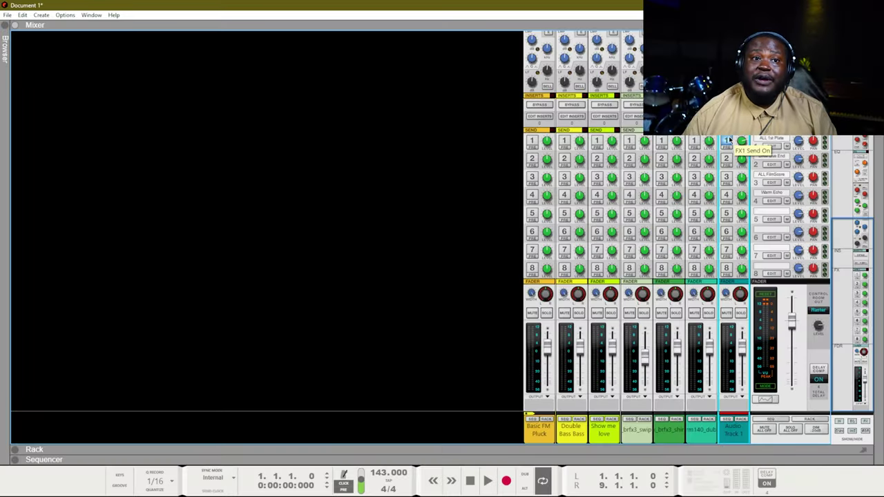
{"action": "right_click", "coordinate": [734, 435]}
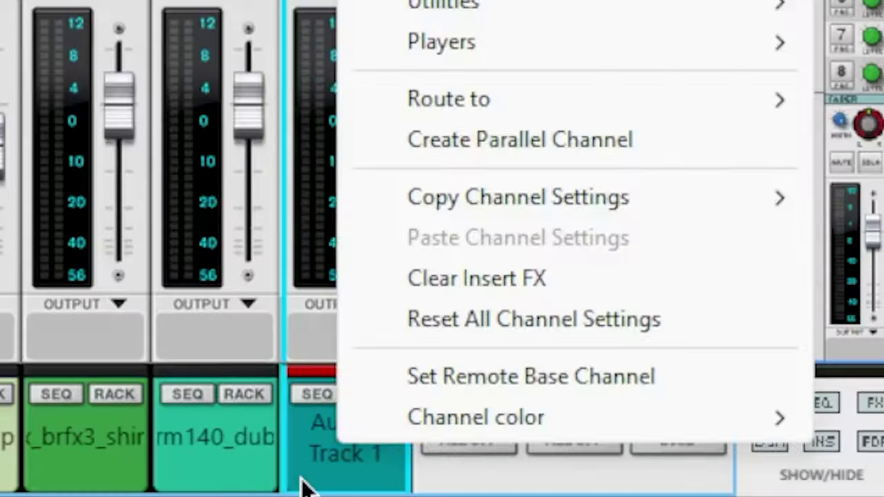
{"action": "left_click", "coordinate": [735, 439]}
{"action": "right_click", "coordinate": [736, 439]}
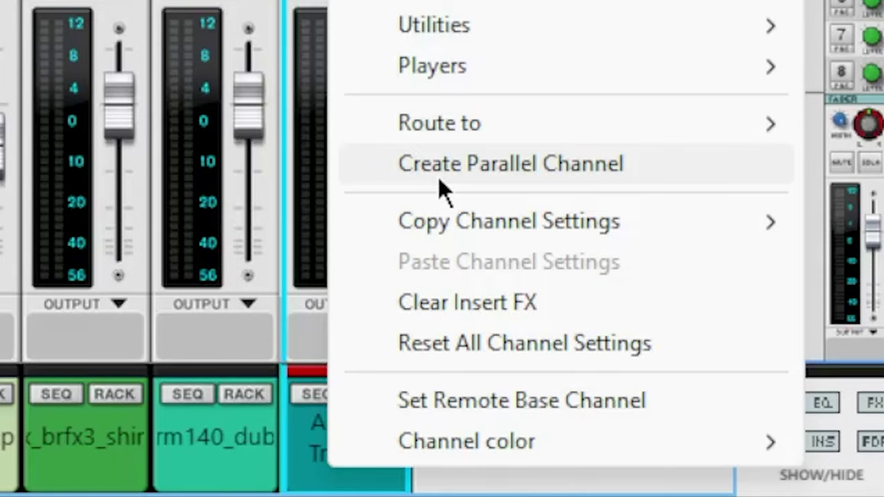
{"action": "left_click", "coordinate": [457, 168]}
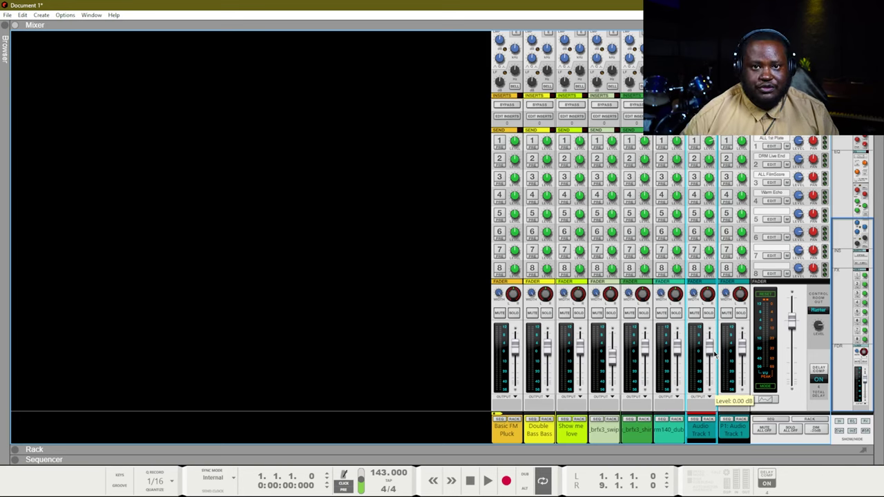
Show the parallel channel's insert effects in the rack and add an RV7000 MkII Reverb with the ALL Plate Spread patch
{"action": "left_click", "coordinate": [743, 426]}
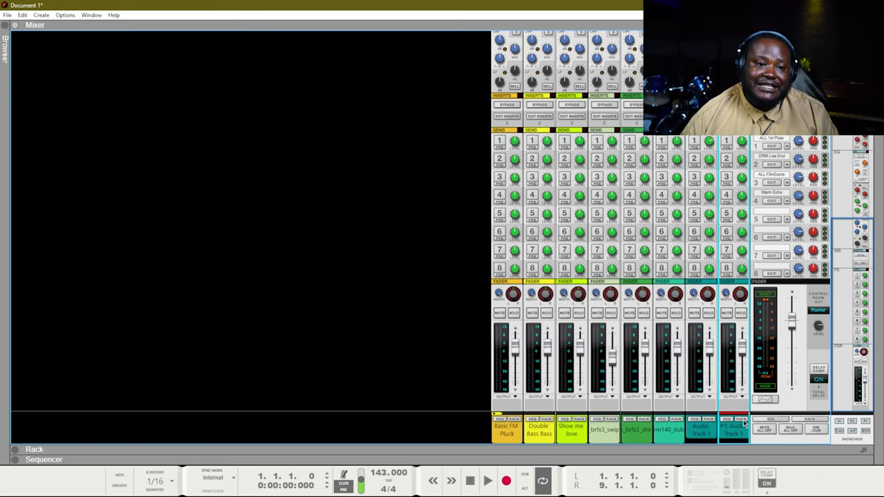
{"action": "left_click", "coordinate": [741, 420]}
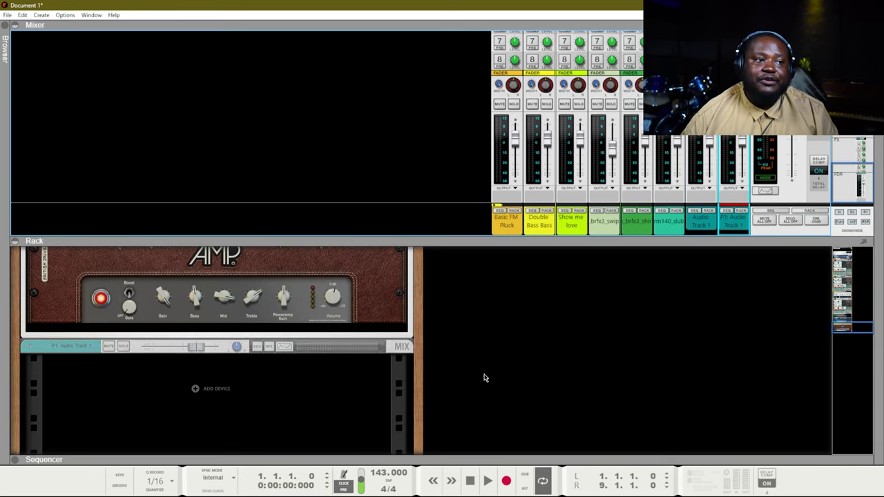
{"action": "left_click", "coordinate": [30, 348]}
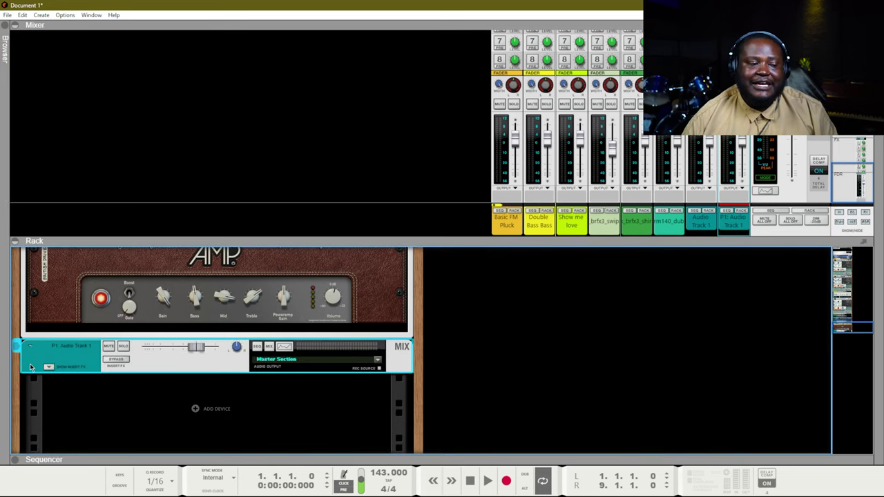
{"action": "left_click", "coordinate": [46, 368]}
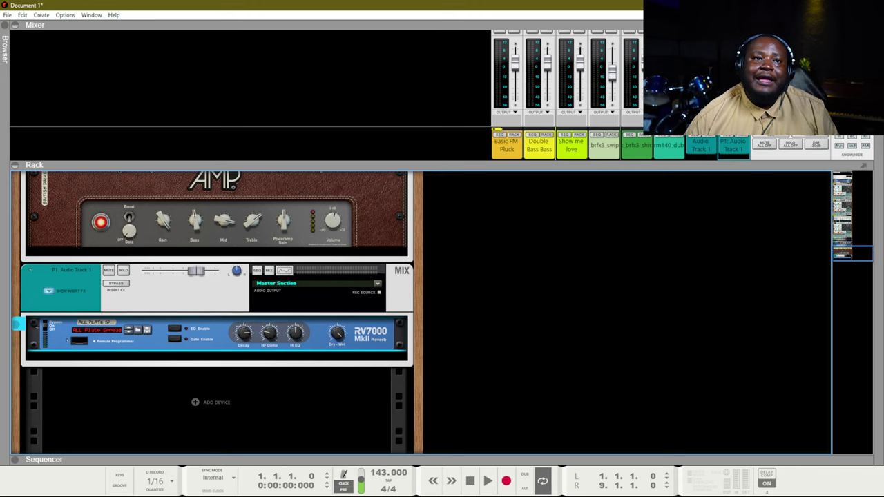
Enlarge the mixer area, lower the parallel channel's fader to about -13.1 dB and play the track
{"action": "left_click_drag", "start_coordinate": [733, 65], "coordinate": [734, 84]}
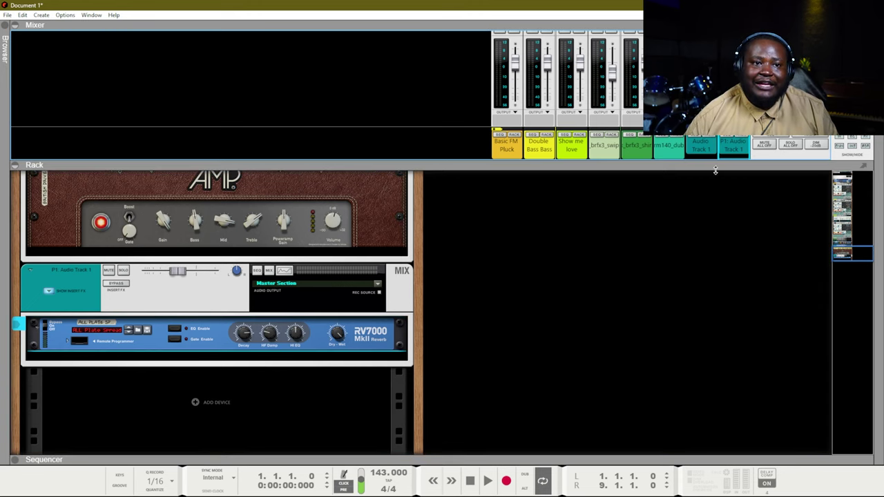
{"action": "left_click_drag", "start_coordinate": [715, 170], "coordinate": [701, 319]}
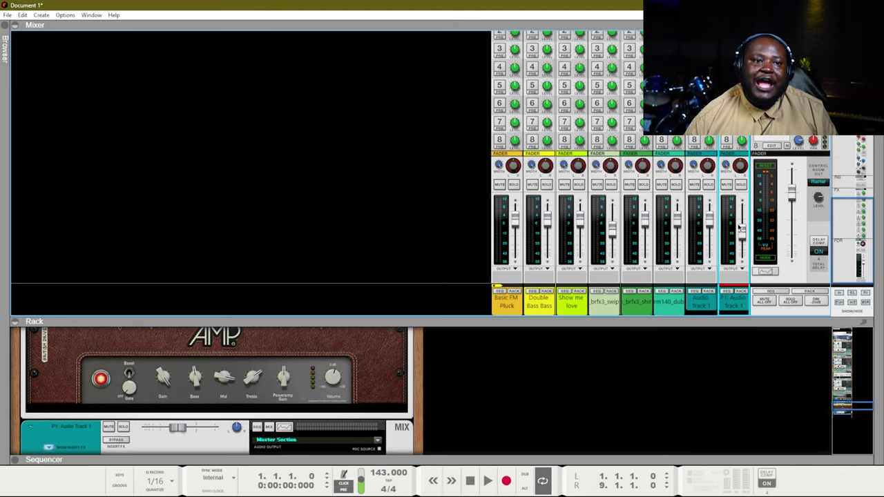
{"action": "left_click_drag", "start_coordinate": [741, 228], "coordinate": [742, 233]}
{"action": "key", "text": "space"}
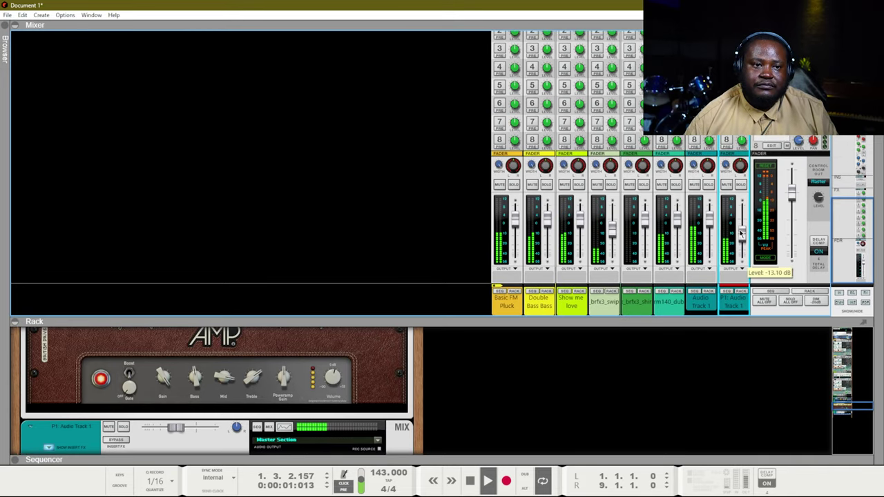
Briefly mute Audio Track 1 to compare the parallel channel and raise that channel's fader to about -6.4 dB
{"action": "left_click", "coordinate": [694, 185]}
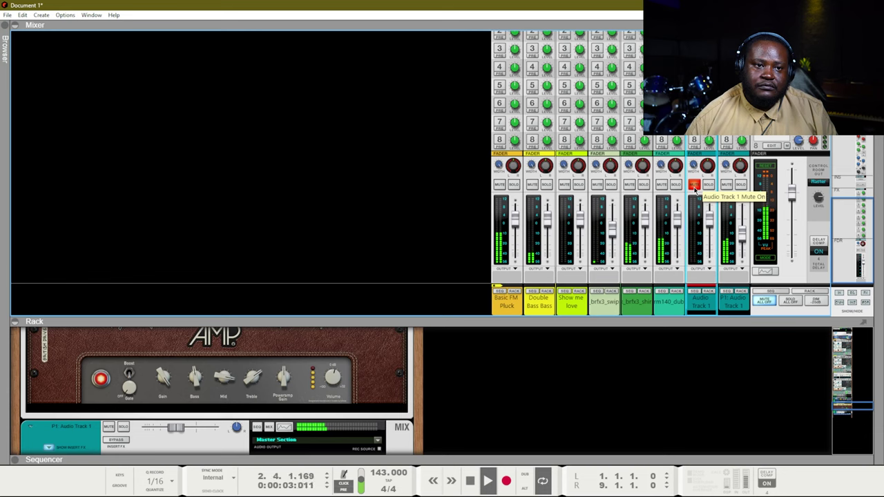
{"action": "left_click", "coordinate": [694, 185]}
{"action": "left_click_drag", "start_coordinate": [742, 234], "coordinate": [744, 231]}
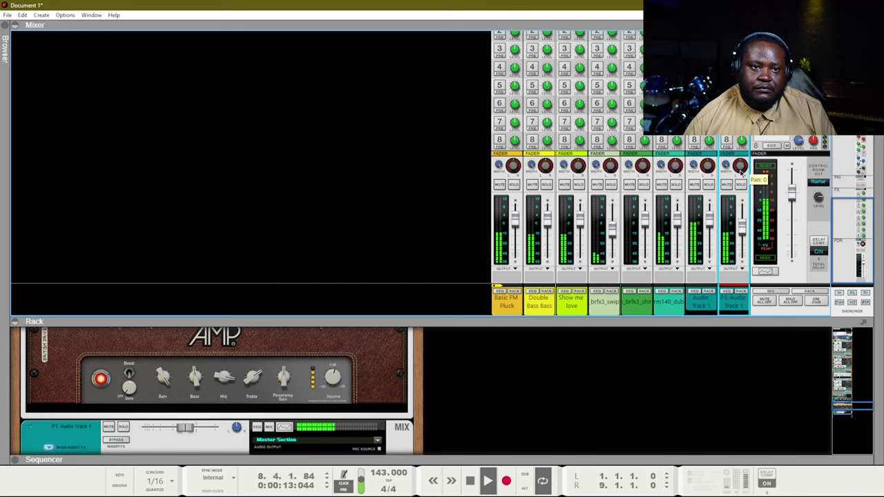
{"action": "key", "text": "space"}
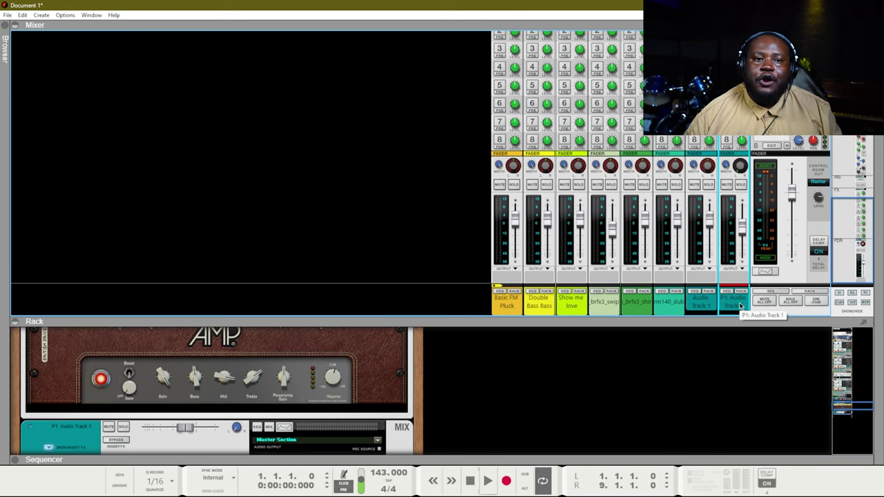
Play the track from the start, lower the parallel channel to about -8.3 dB and select its RV7000 reverb
{"action": "key", "text": "space"}
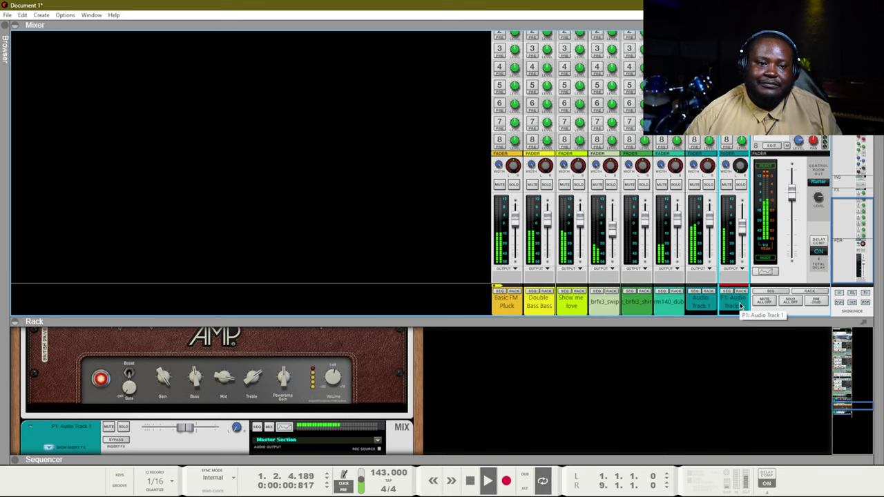
{"action": "mouse_move", "coordinate": [741, 233]}
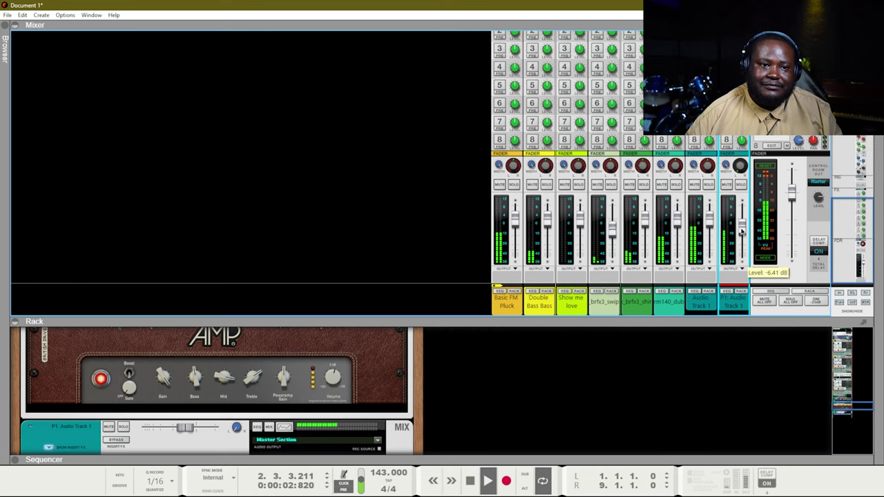
{"action": "left_click_drag", "start_coordinate": [741, 233], "coordinate": [741, 235]}
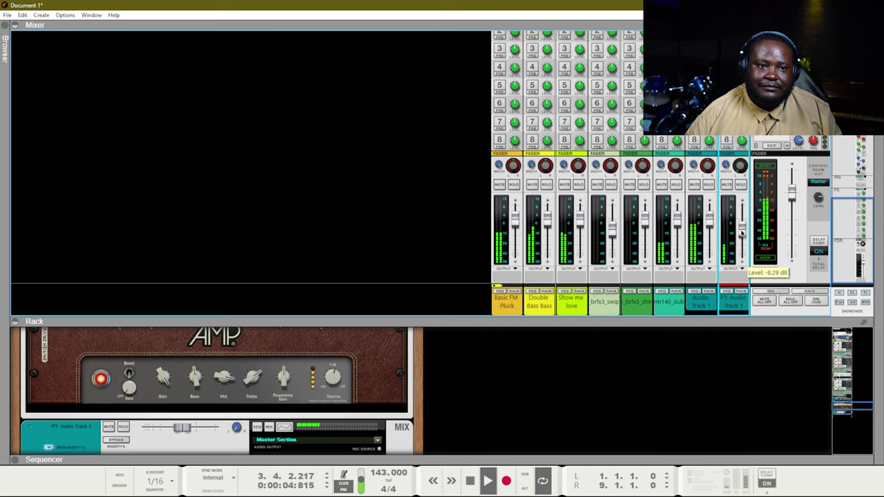
{"action": "scroll", "coordinate": [314, 373], "scroll_direction": "down", "scroll_amount": 3}
{"action": "left_click", "coordinate": [315, 367]}
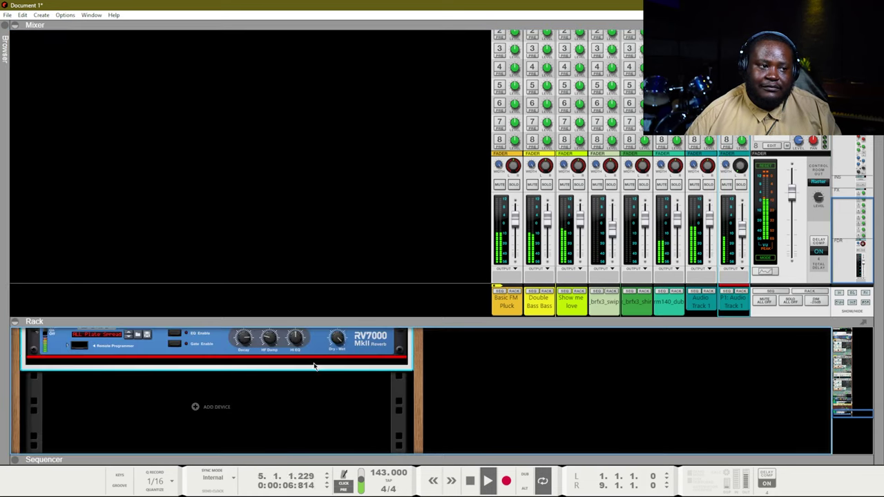
Save the song as Document 1 and save a further version named Rich and Famous Cminor 143BPM in the 01 Reason 2023 folder
{"action": "key", "text": "ctrl+s"}
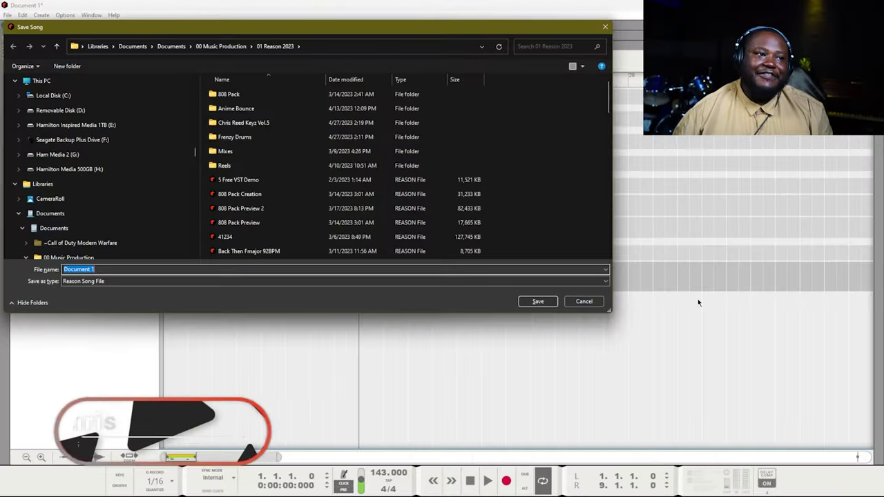
{"action": "key", "text": "Return"}
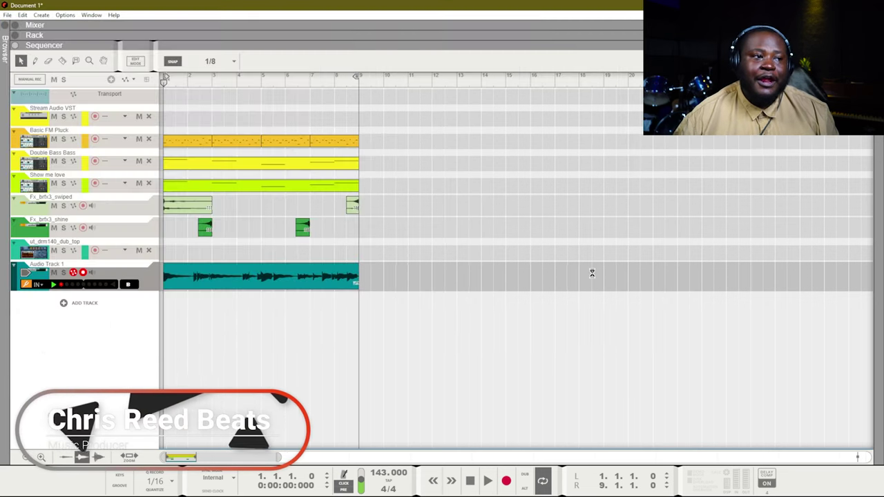
{"action": "left_click", "coordinate": [6, 16]}
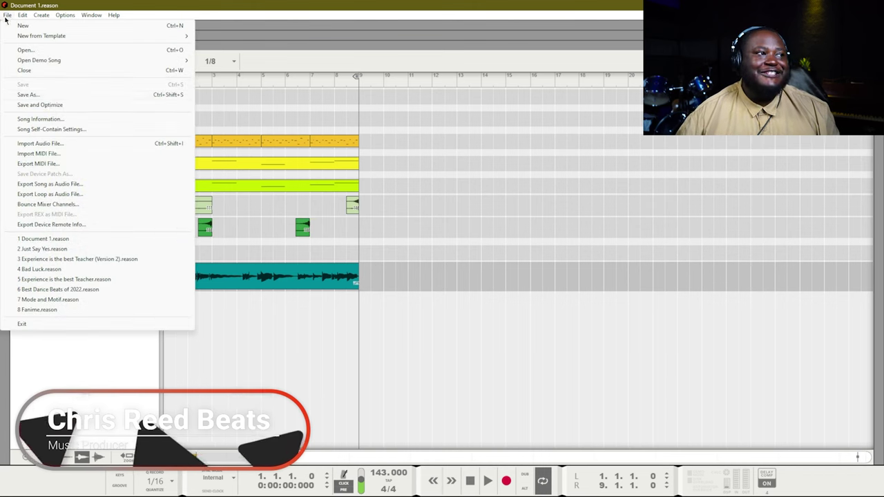
{"action": "left_click", "coordinate": [20, 96]}
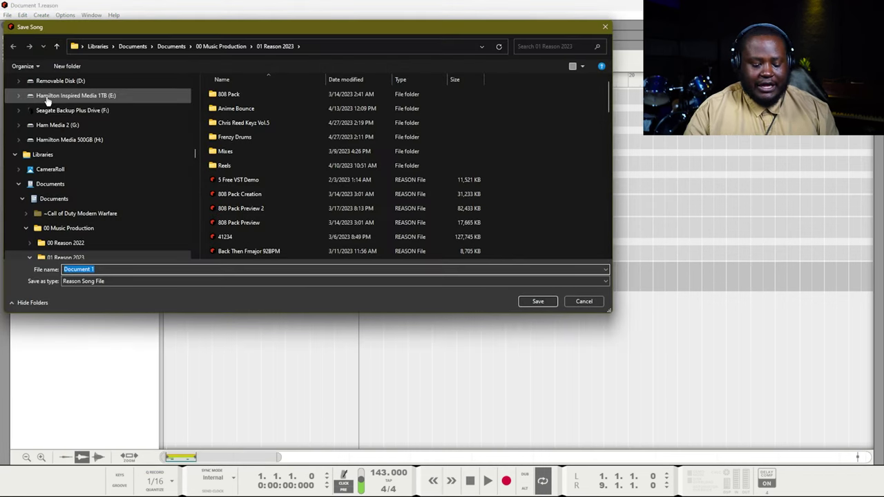
{"action": "type", "text": "Lonely"}
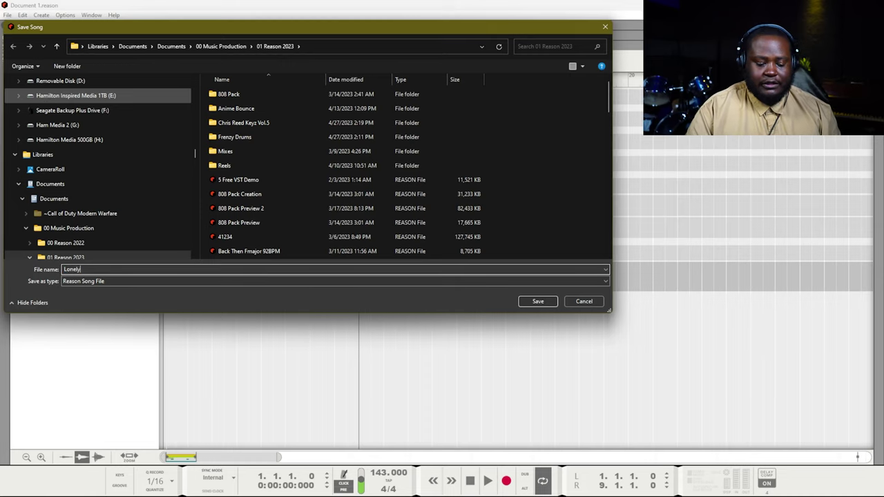
{"action": "key", "text": "BackSpace"}
{"action": "key", "text": "BackSpace"}
{"action": "key", "text": "BackSpace"}
{"action": "key", "text": "BackSpace"}
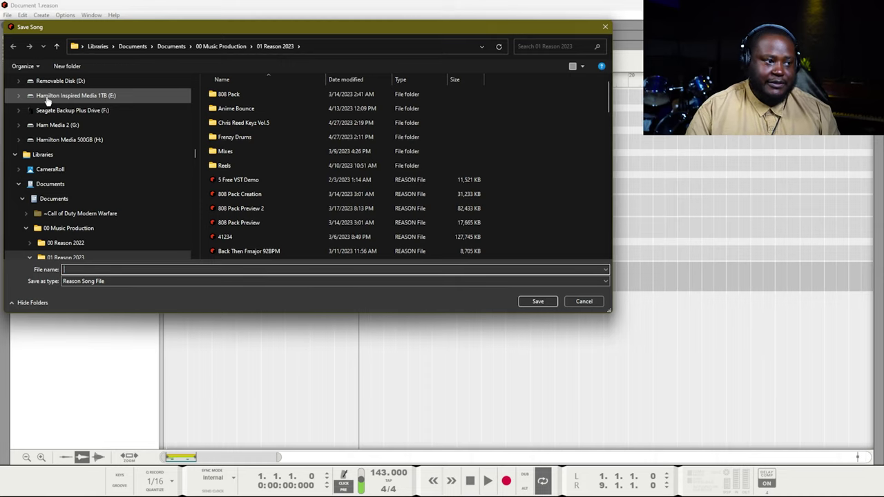
{"action": "type", "text": "Rich and Famous Cminor 143BPM"}
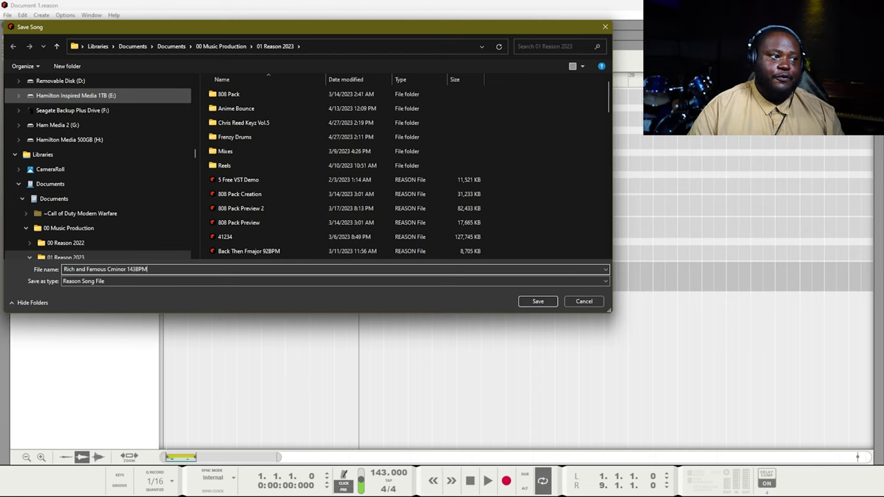
{"action": "key", "text": "Return"}
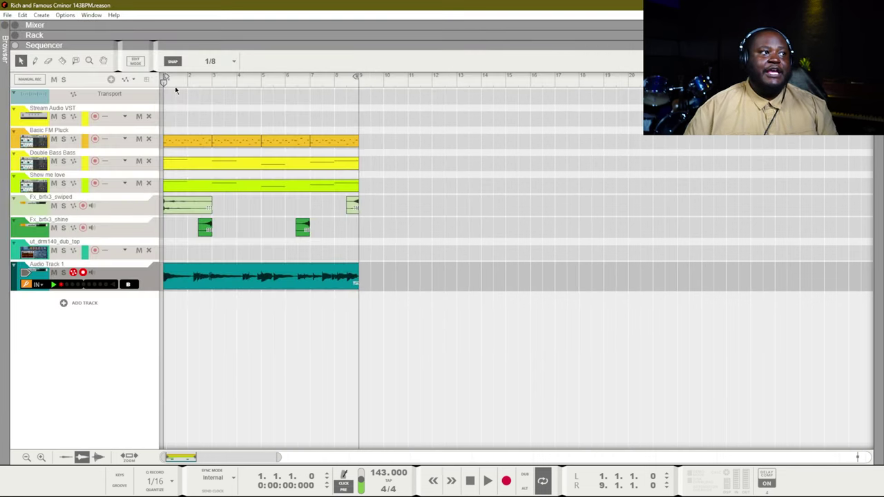
Play the saved song, add a Kong Drum Designer to the rack and reset it to an empty patch
{"action": "key", "text": "space"}
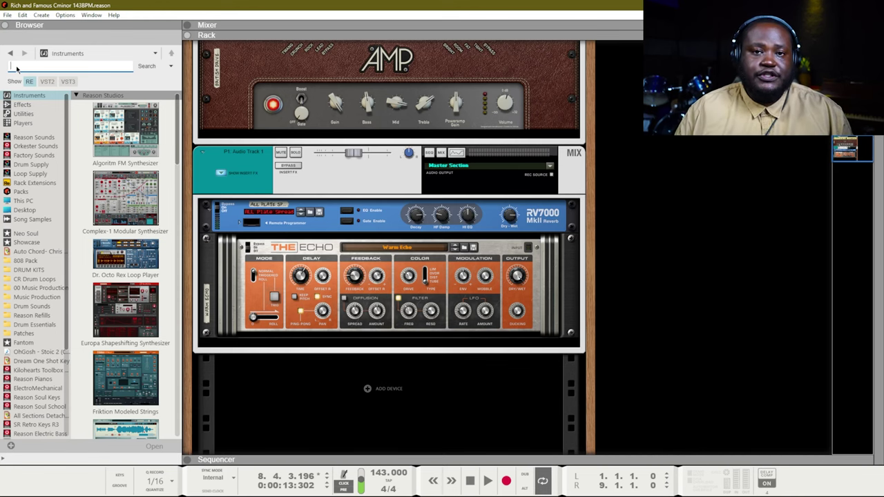
{"action": "key", "text": "Return"}
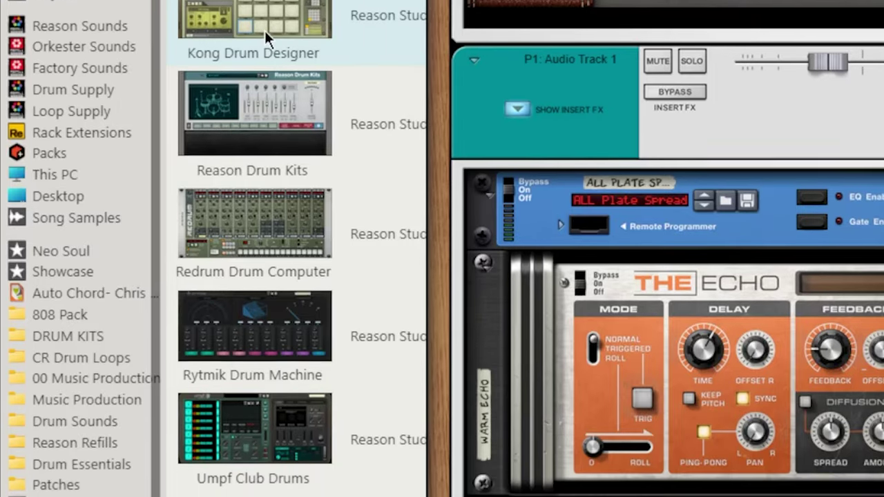
{"action": "double_click", "coordinate": [264, 14]}
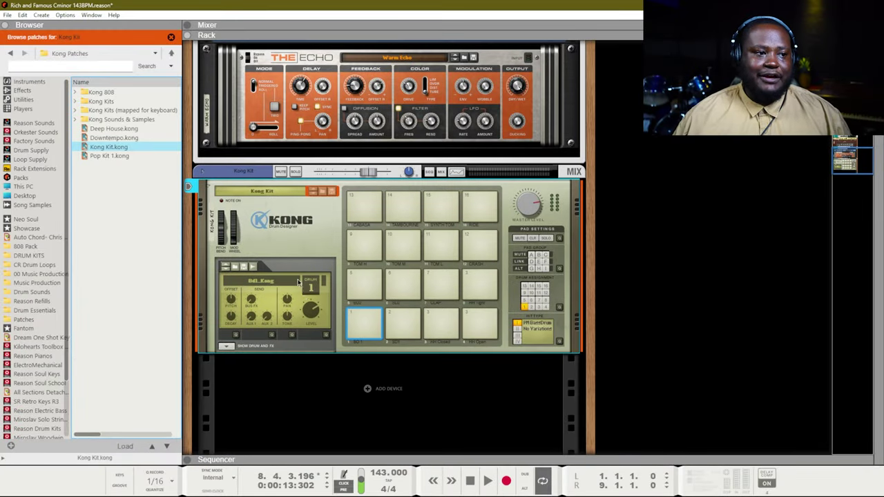
{"action": "right_click", "coordinate": [319, 283]}
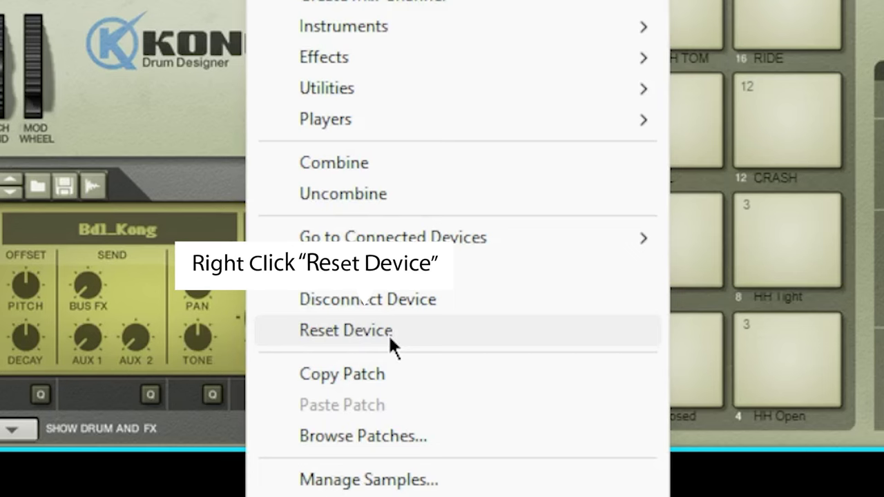
{"action": "left_click", "coordinate": [390, 336]}
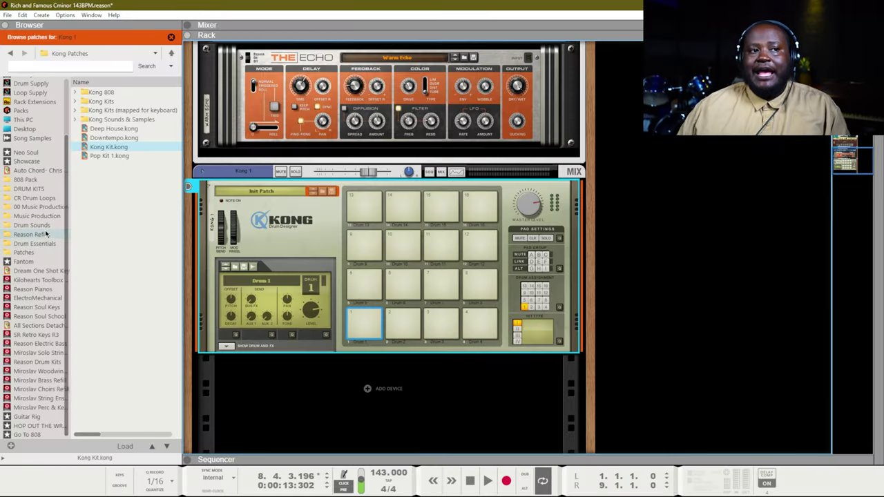
Add the 9th Wonder Kit folder from the Drum Essentials folder on disk to the browser's shortcut locations
{"action": "scroll", "coordinate": [46, 234], "scroll_direction": "up", "scroll_amount": 2}
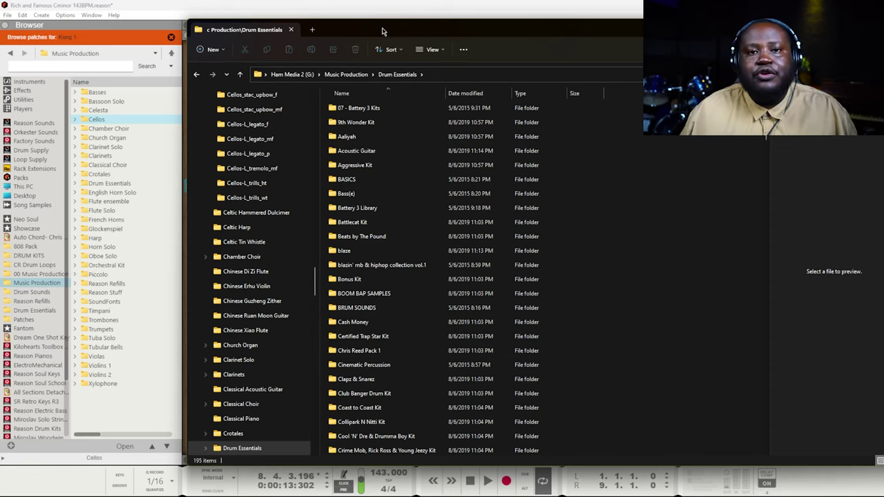
{"action": "left_click", "coordinate": [360, 124]}
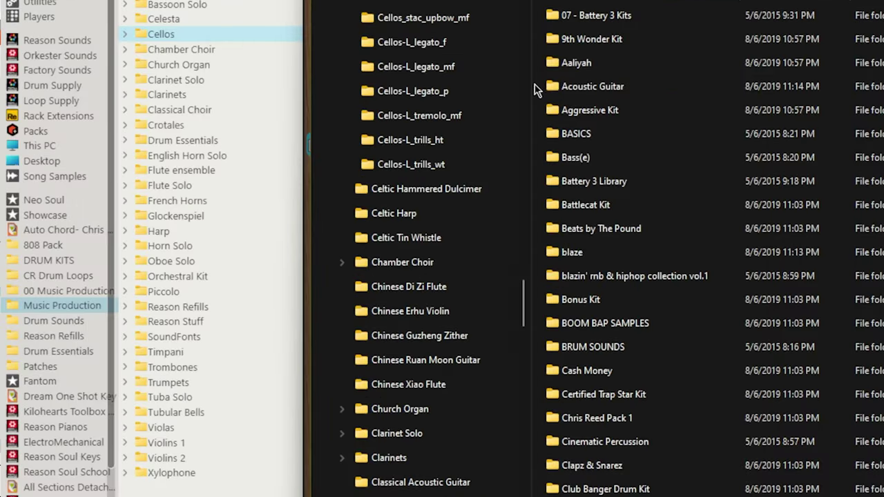
{"action": "left_click_drag", "start_coordinate": [352, 123], "coordinate": [94, 219]}
{"action": "left_click_drag", "start_coordinate": [157, 199], "coordinate": [50, 248]}
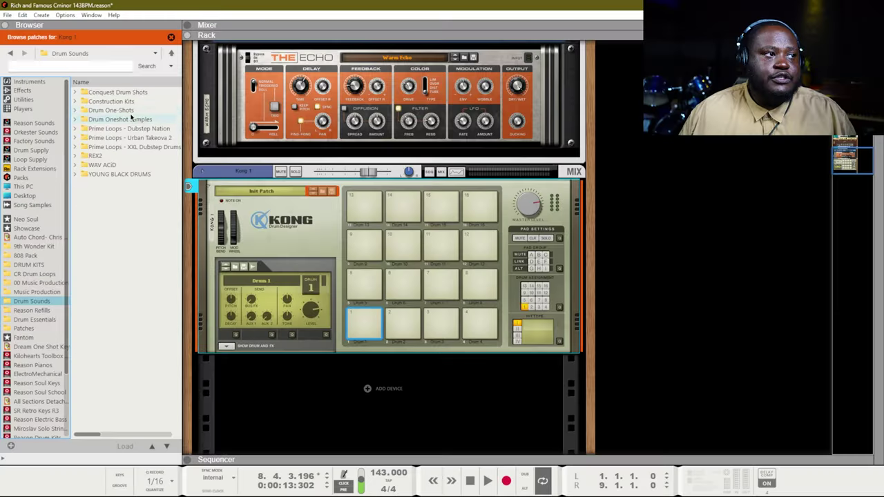
Leave patch browsing, find the kicks in Drum One-Shots and load Kick04_CrystalMess onto Kong's pad 1
{"action": "left_click", "coordinate": [171, 37]}
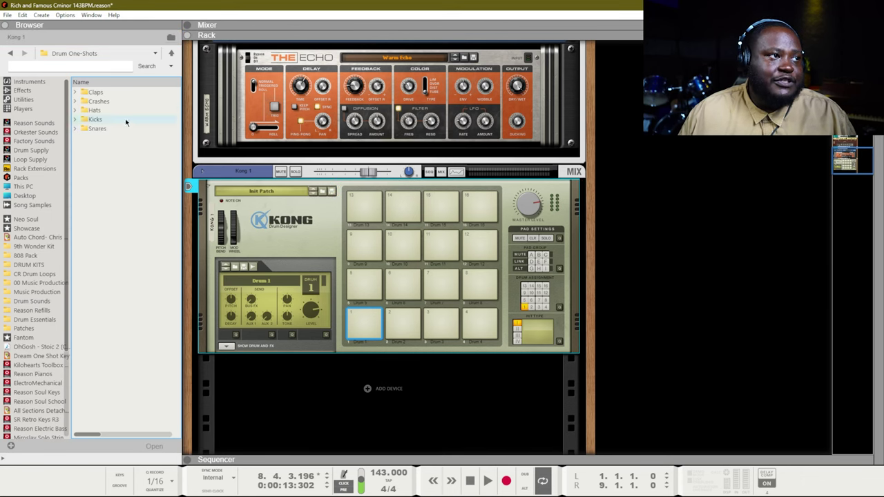
{"action": "double_click", "coordinate": [101, 120]}
{"action": "left_click_drag", "start_coordinate": [101, 119], "coordinate": [369, 327]}
{"action": "left_click", "coordinate": [368, 327]}
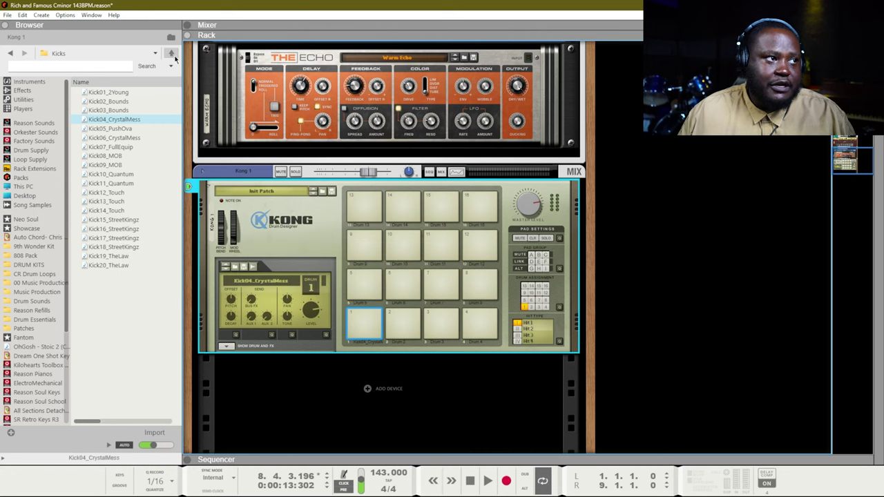
Load Snare04_CrystalMess onto Kong pad 2, Snare07_MOB onto pad 3 and Clap10_TheLaw onto pad 4
{"action": "left_click_drag", "start_coordinate": [117, 128], "coordinate": [403, 322]}
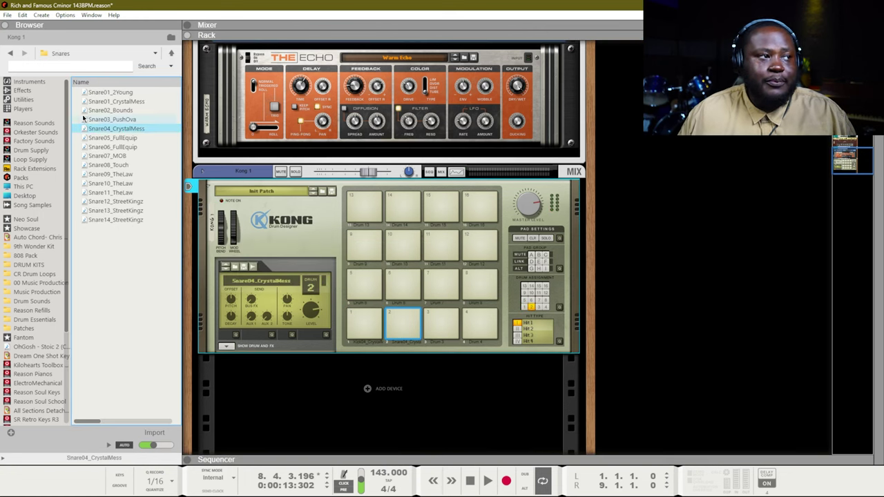
{"action": "left_click_drag", "start_coordinate": [107, 155], "coordinate": [442, 325]}
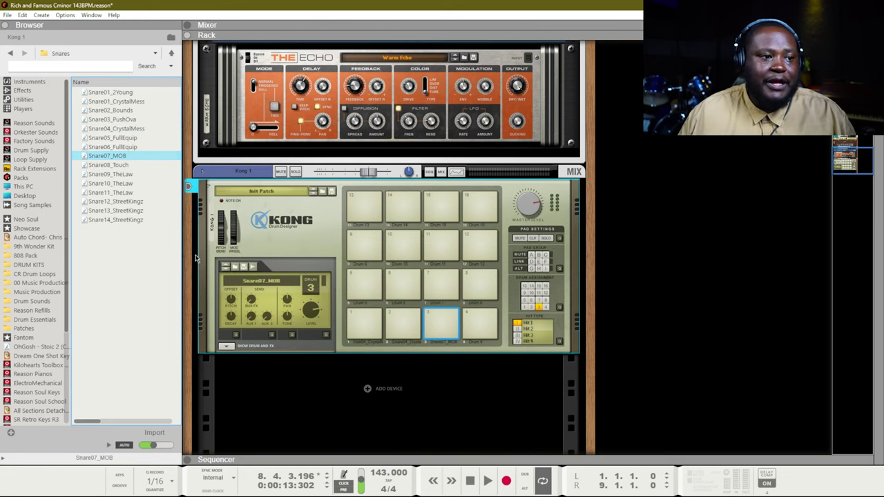
{"action": "left_click", "coordinate": [171, 54]}
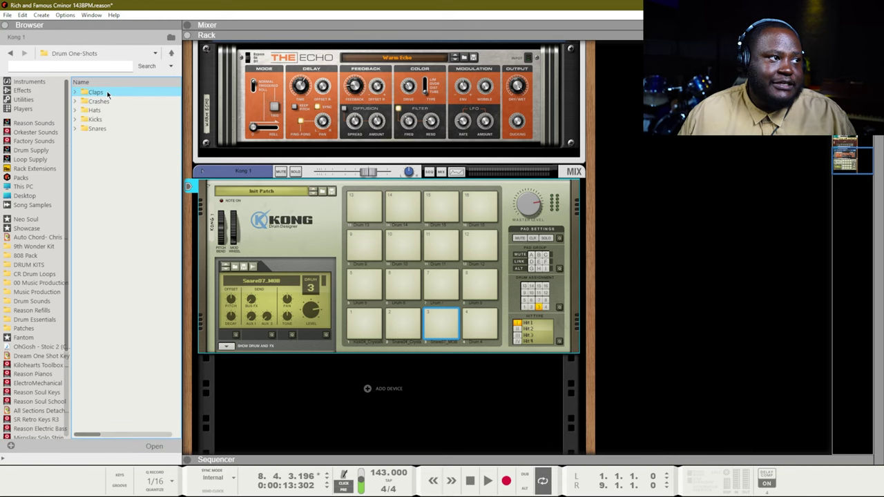
{"action": "double_click", "coordinate": [107, 89]}
{"action": "left_click", "coordinate": [110, 174]}
{"action": "left_click_drag", "start_coordinate": [110, 175], "coordinate": [480, 325]}
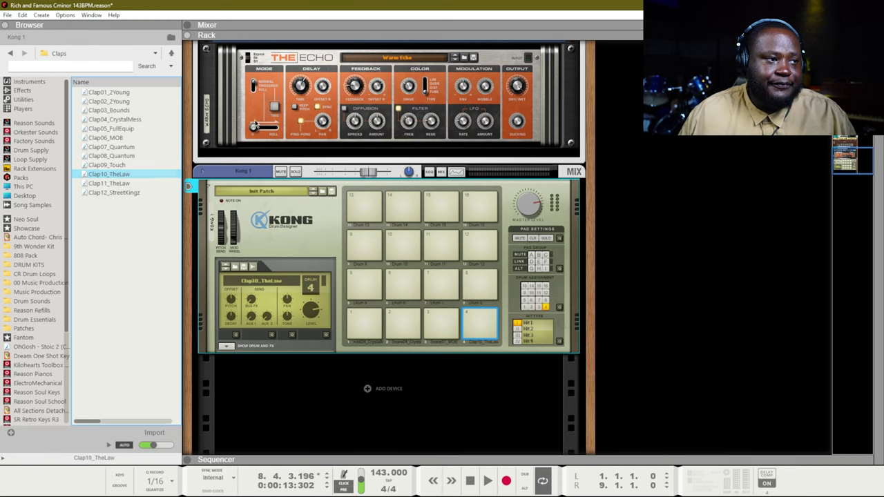
Load closed hi-hats onto Kong pads 5 and 6, with HatClosed05_FullEquip on 6, and open hi-hats onto pads 7 and 8
{"action": "left_click", "coordinate": [171, 54]}
{"action": "double_click", "coordinate": [122, 109]}
{"action": "left_click", "coordinate": [121, 120]}
{"action": "left_click", "coordinate": [131, 222]}
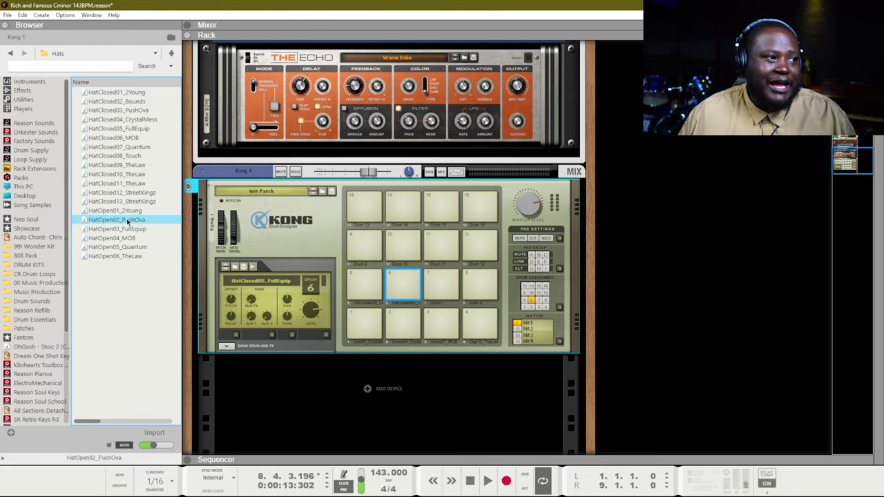
{"action": "left_click_drag", "start_coordinate": [132, 223], "coordinate": [480, 283]}
Load Crash01_2Young onto Kong pad 13 and Crash06_CrystalMess onto pad 14, then return to the Drum One-Shots folder
{"action": "left_click", "coordinate": [171, 55]}
{"action": "double_click", "coordinate": [108, 99]}
{"action": "left_click_drag", "start_coordinate": [116, 137], "coordinate": [405, 207]}
{"action": "left_click", "coordinate": [171, 54]}
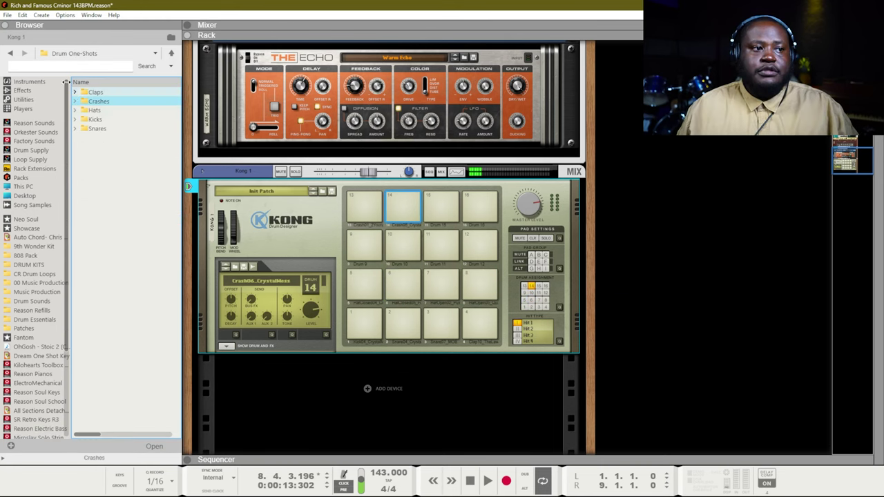
Add a Beat Map player to Kong and display its selection of beat maps
{"action": "right_click", "coordinate": [322, 233]}
{"action": "mouse_move", "coordinate": [356, 245]}
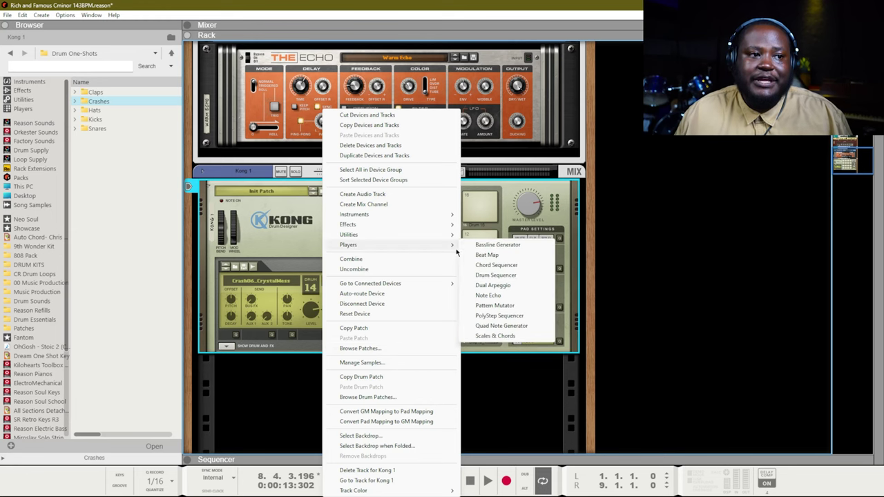
{"action": "left_click", "coordinate": [488, 255]}
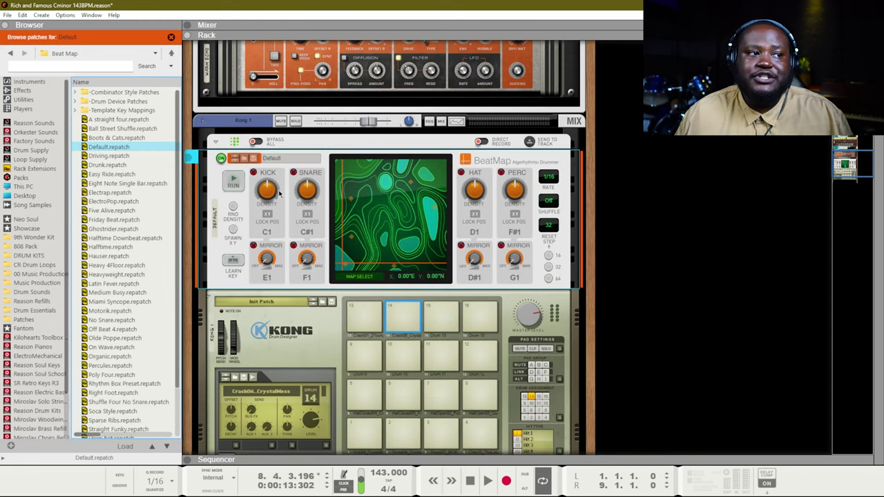
{"action": "left_click", "coordinate": [367, 278]}
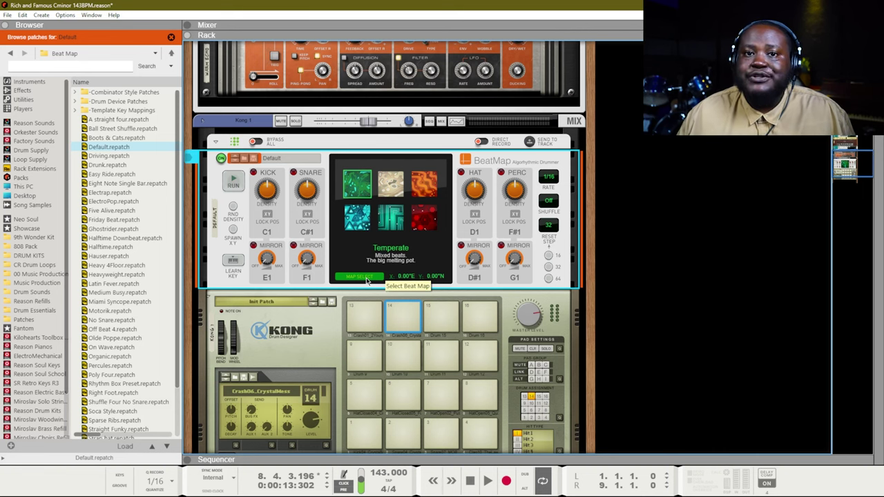
Examine the player devices that can be added to Kong, including where Beat Map is listed
{"action": "left_click", "coordinate": [333, 298]}
{"action": "right_click", "coordinate": [333, 298]}
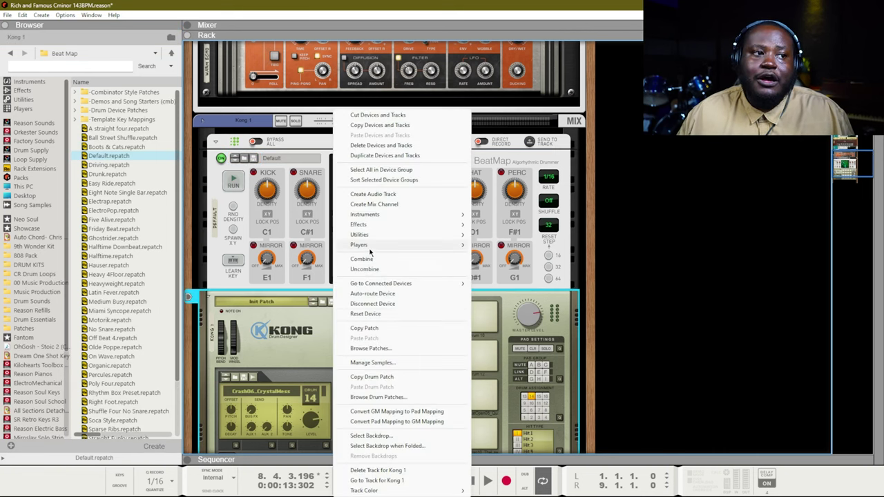
{"action": "mouse_move", "coordinate": [387, 245]}
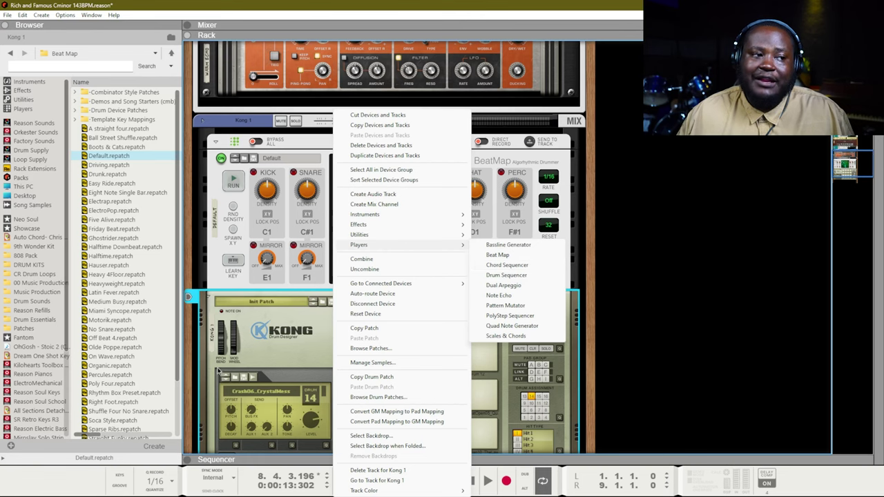
{"action": "key", "text": "Escape"}
{"action": "left_click", "coordinate": [22, 122]}
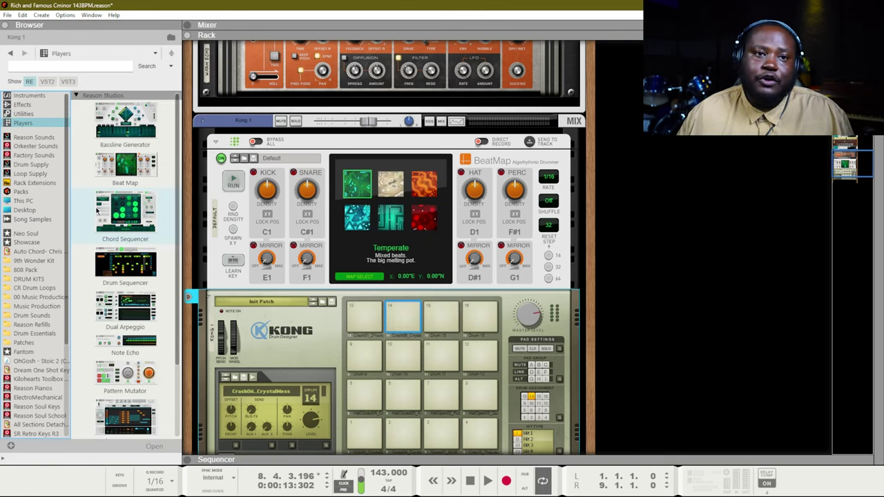
{"action": "scroll", "coordinate": [125, 215], "scroll_direction": "down", "scroll_amount": 3}
{"action": "scroll", "coordinate": [125, 216], "scroll_direction": "up", "scroll_amount": 3}
{"action": "left_click_drag", "start_coordinate": [125, 166], "coordinate": [98, 181]}
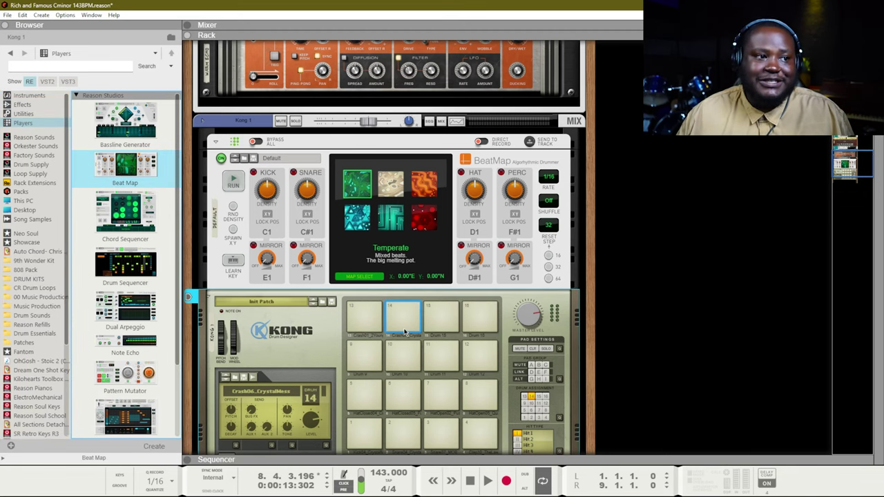
Choose the teal triangle-patterned map in Beat Map and audition its drum pattern
{"action": "left_click", "coordinate": [444, 247]}
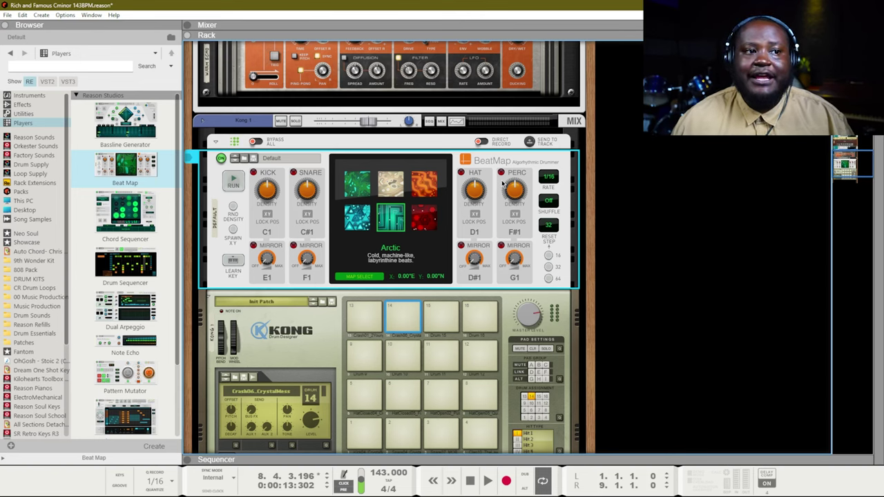
{"action": "left_click", "coordinate": [358, 218]}
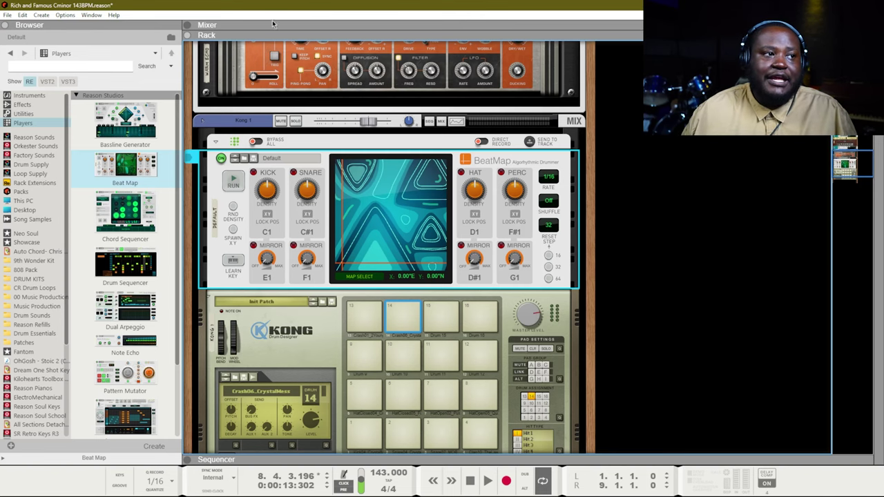
{"action": "left_click", "coordinate": [242, 185]}
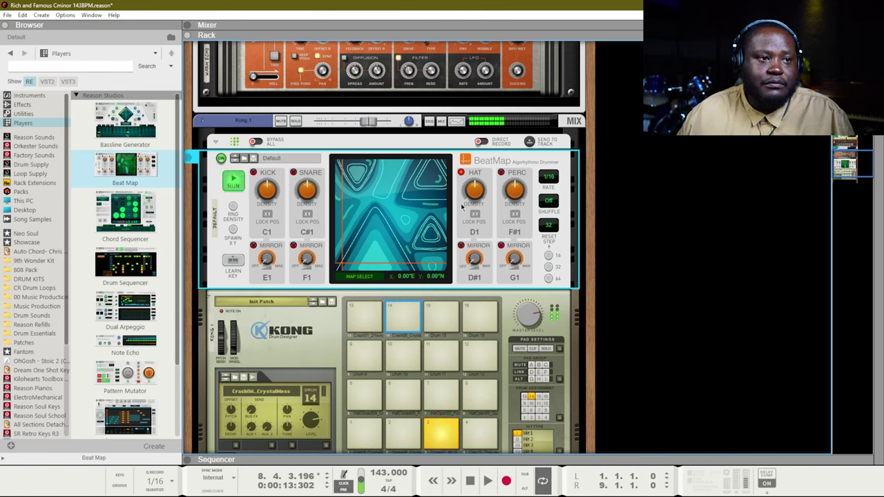
{"action": "key", "text": "space"}
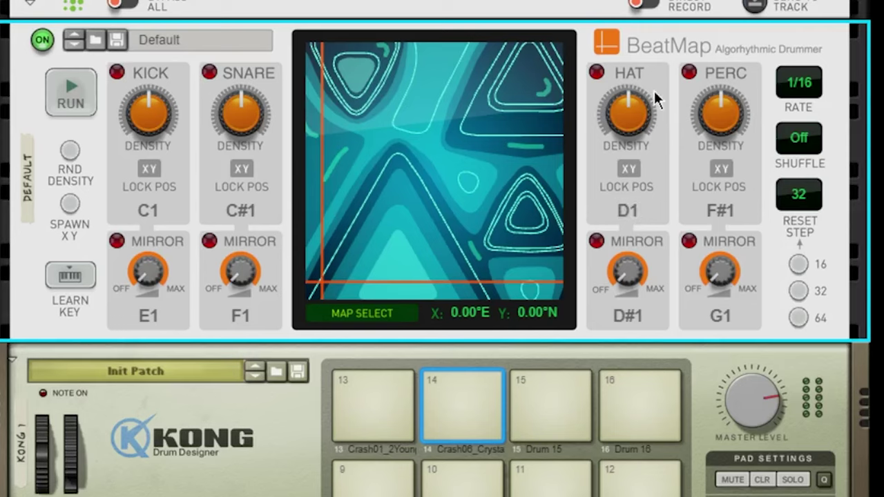
Use key learning in Beat Map to assign the hat to F1 and the perc to G#1
{"action": "left_click", "coordinate": [78, 276]}
{"action": "left_click", "coordinate": [632, 210]}
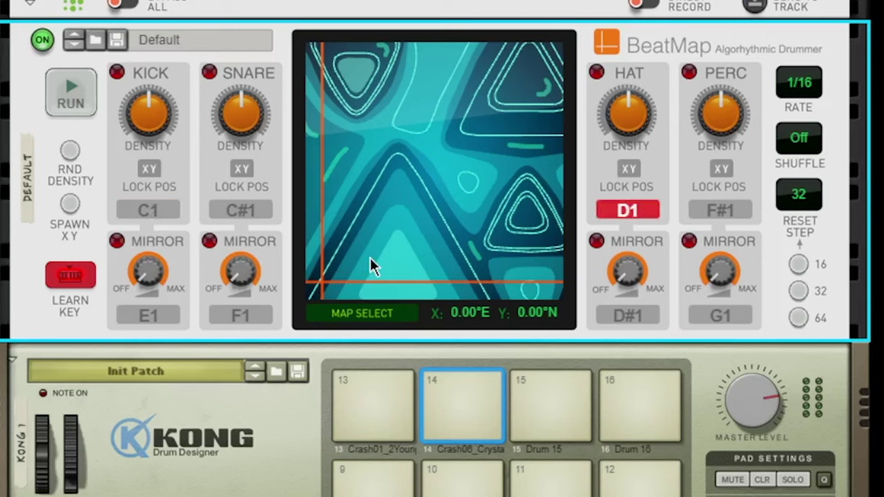
{"action": "key", "text": "t"}
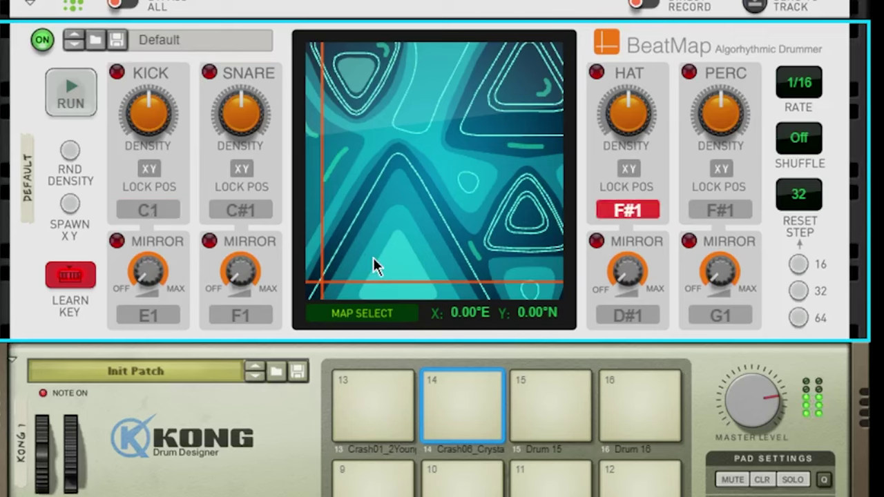
{"action": "key", "text": "f"}
{"action": "key", "text": "d"}
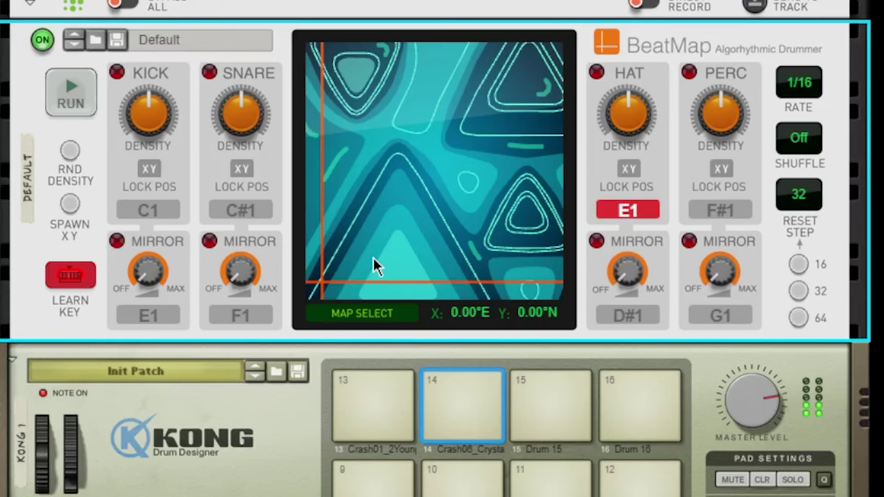
{"action": "key", "text": "f"}
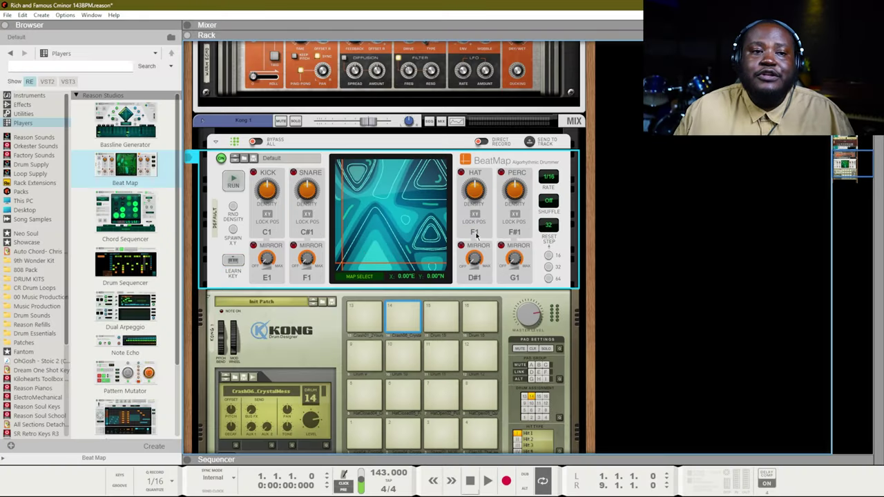
{"action": "key", "text": "s"}
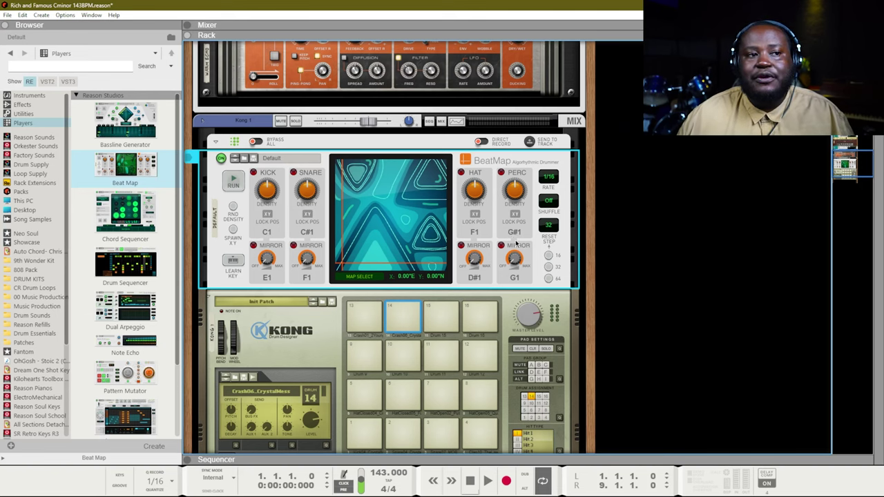
Play the track from the start with the Kong drum track selected and bring the rack back into view
{"action": "key", "text": "F7"}
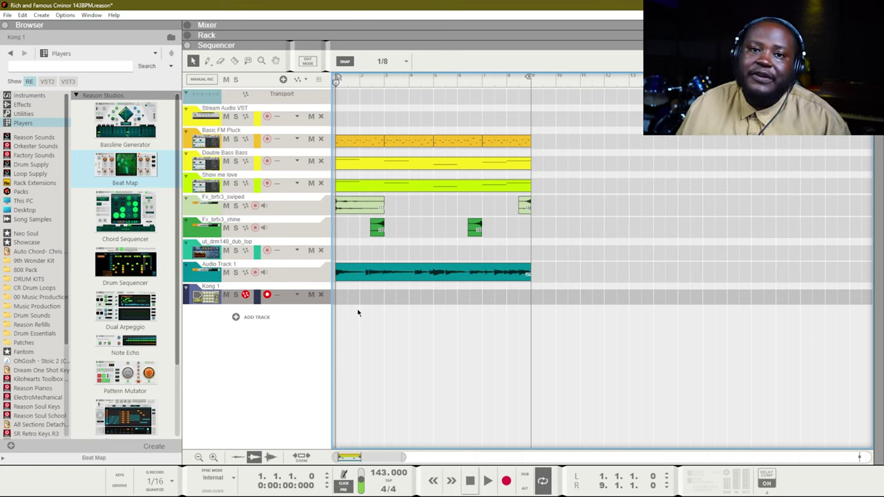
{"action": "key", "text": "space"}
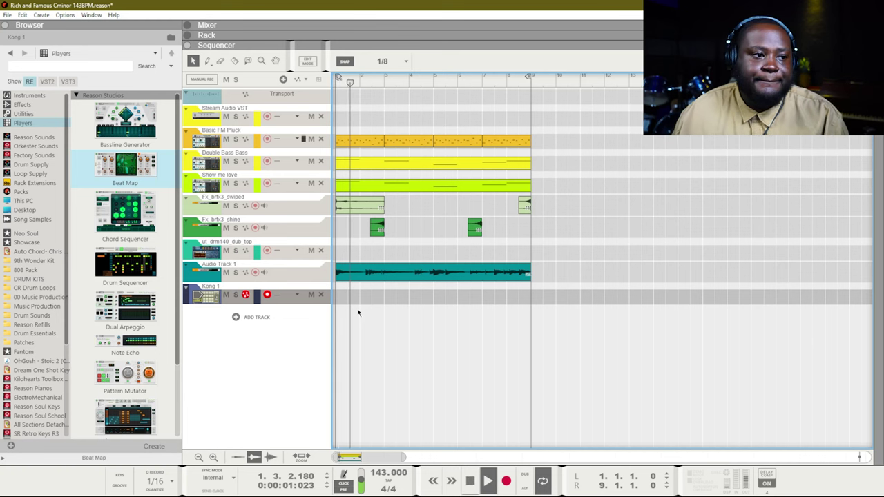
{"action": "key", "text": "F6"}
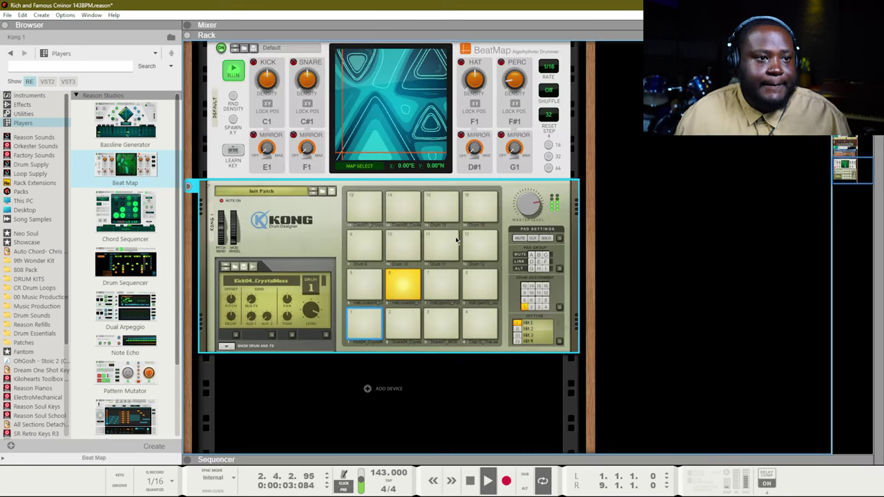
Lower the faders of all channels from Basic FM Pluck through P1: Audio Track 1 together, taking Fx_brfx3_shine to about -9.8 dB
{"action": "scroll", "coordinate": [337, 246], "scroll_direction": "up", "scroll_amount": 3}
{"action": "scroll", "coordinate": [384, 290], "scroll_direction": "down", "scroll_amount": 2}
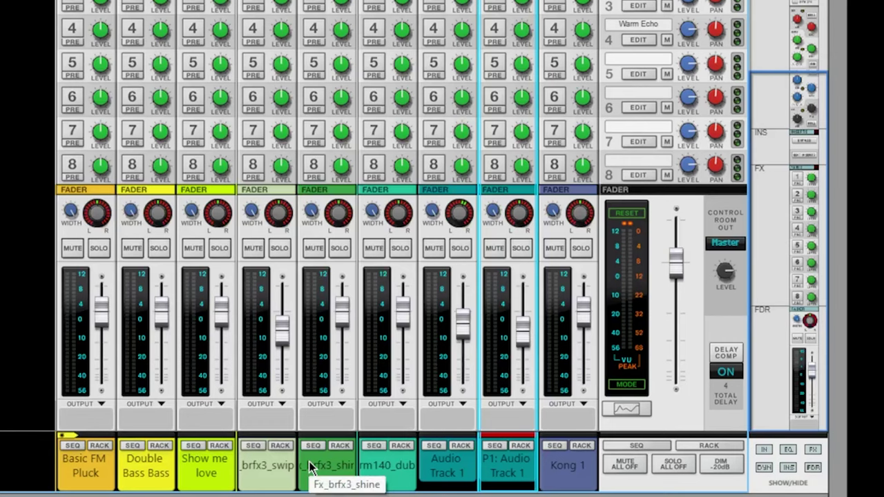
{"action": "left_click", "coordinate": [86, 464], "text": "shift"}
{"action": "mouse_move", "coordinate": [339, 316]}
{"action": "left_mouse_down"}
{"action": "mouse_move", "coordinate": [342, 342]}
{"action": "mouse_move", "coordinate": [343, 329]}
{"action": "left_mouse_up"}
{"action": "left_click", "coordinate": [85, 475]}
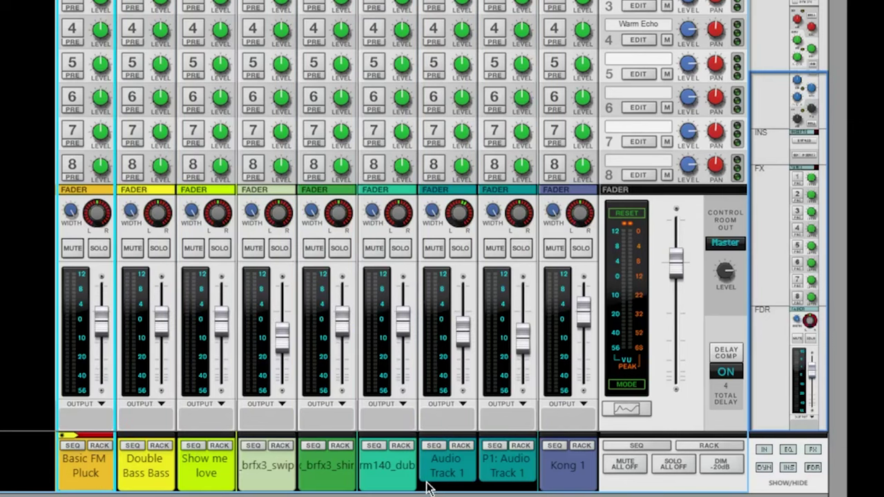
{"action": "left_click", "coordinate": [515, 474], "text": "shift"}
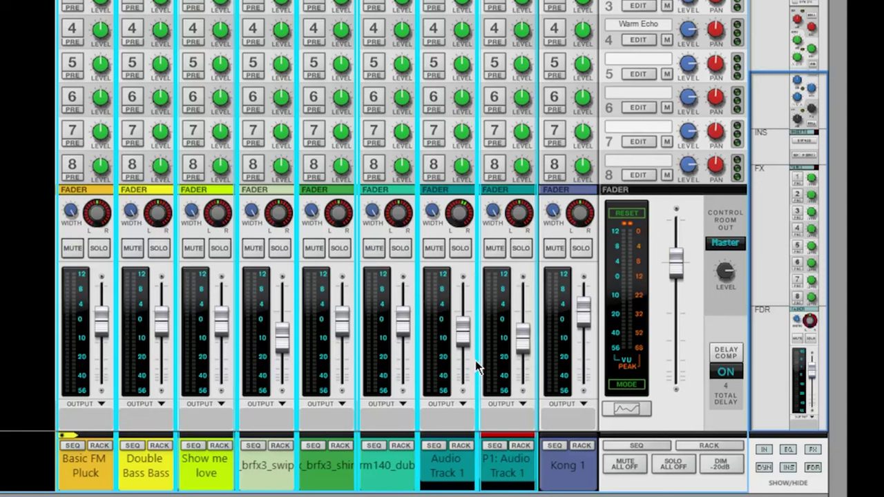
{"action": "left_click_drag", "start_coordinate": [342, 322], "coordinate": [338, 345]}
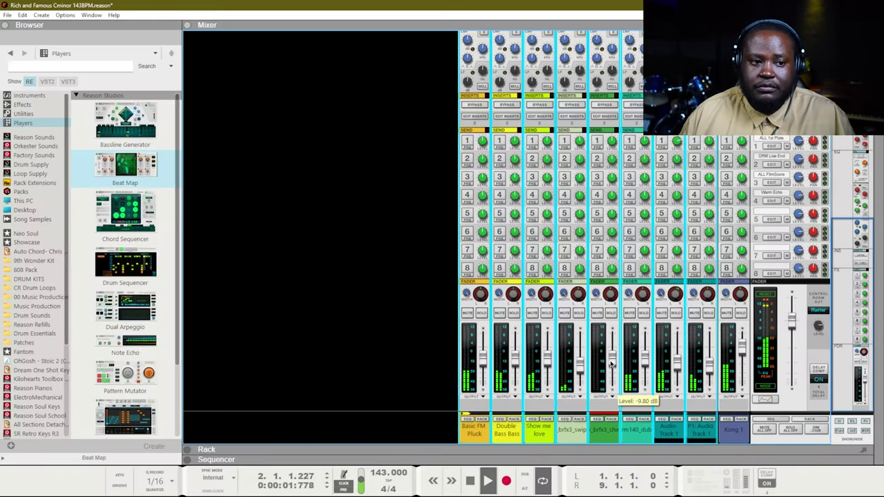
{"action": "left_click_drag", "start_coordinate": [611, 364], "coordinate": [608, 366]}
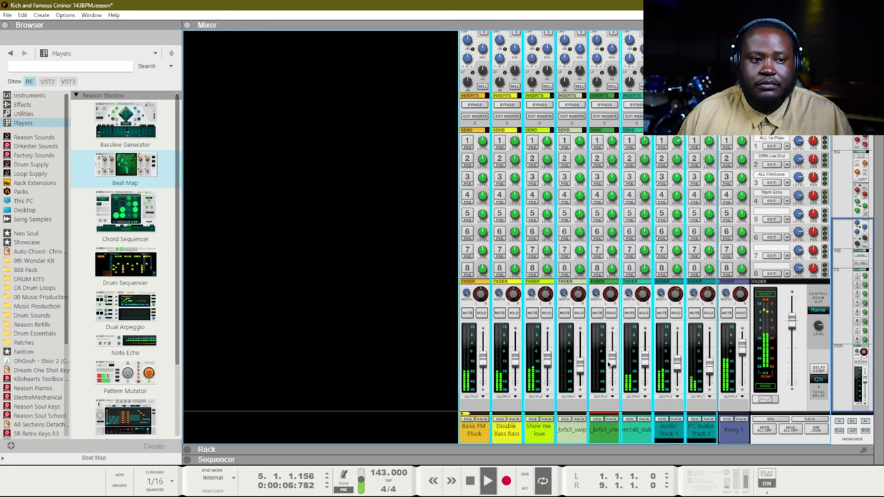
{"action": "left_click", "coordinate": [696, 433]}
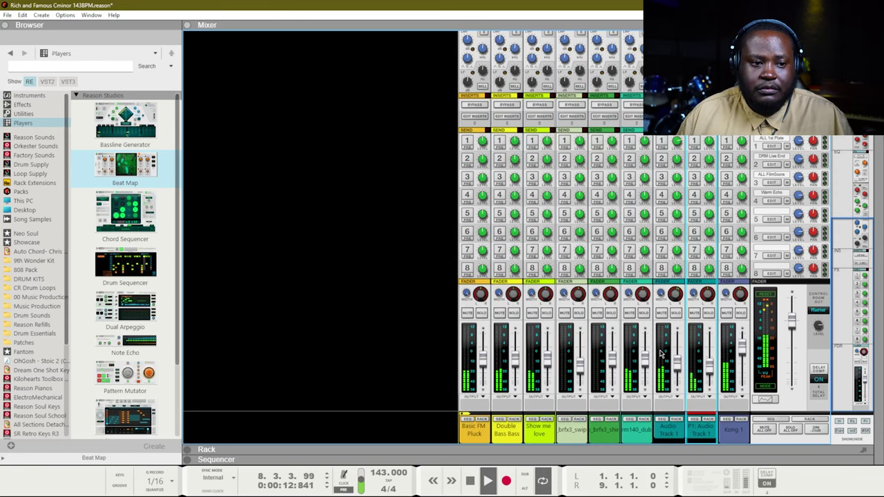
Stop playback and solo the ut_drm140_dub_top channel
{"action": "left_click", "coordinate": [641, 315]}
{"action": "key", "text": "space"}
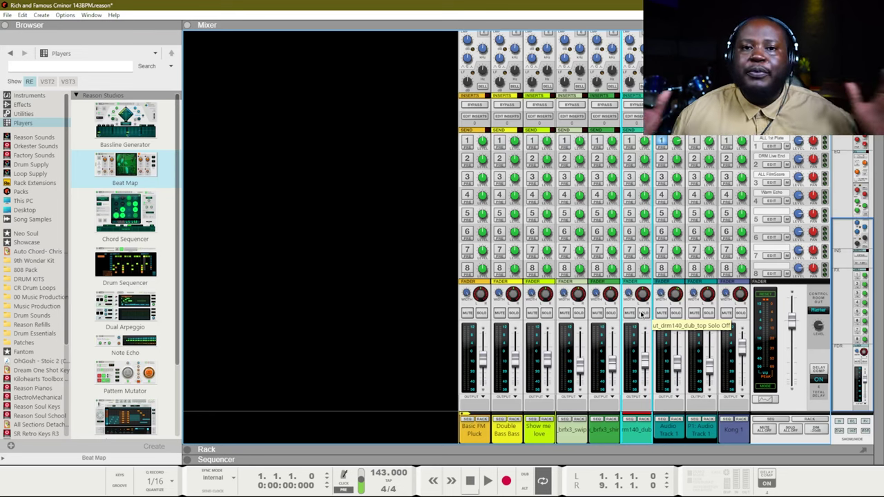
{"action": "left_click", "coordinate": [642, 314]}
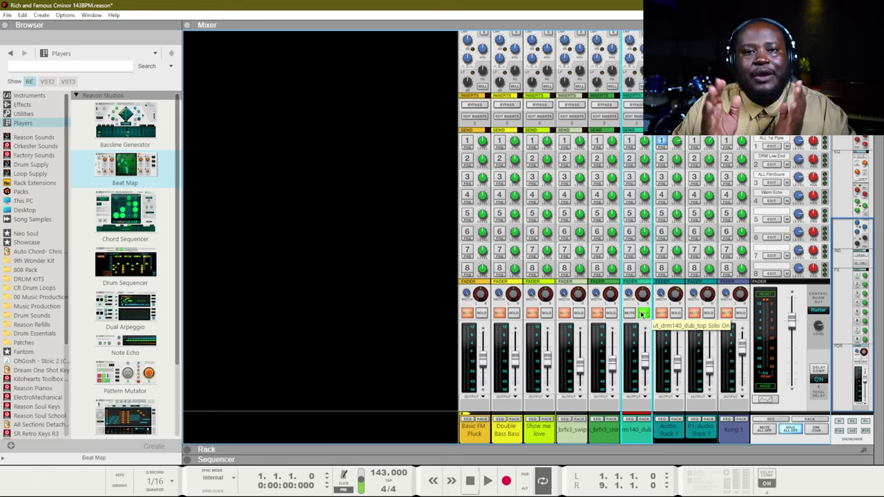
Enable the gate on the ut_drm140_dub_top channel, turn on its fast setting and lengthen the release
{"action": "scroll", "coordinate": [653, 283], "scroll_direction": "up", "scroll_amount": 10}
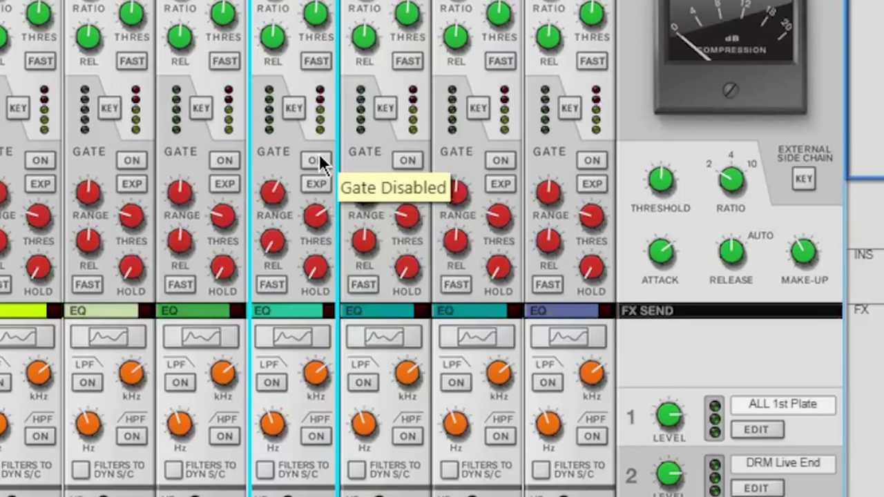
{"action": "left_click", "coordinate": [318, 156]}
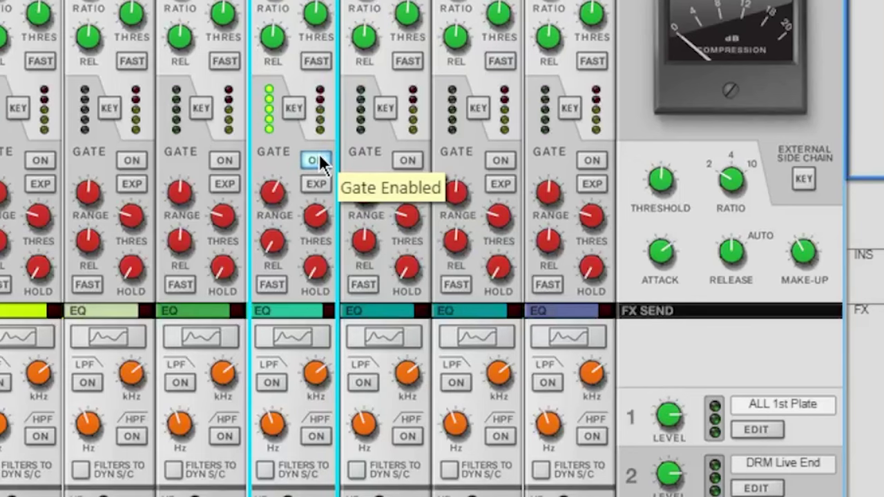
{"action": "left_click", "coordinate": [271, 282]}
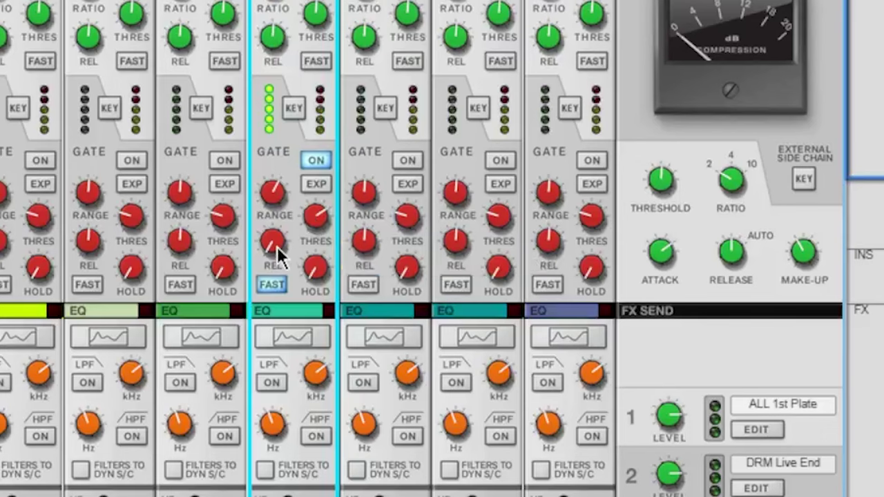
{"action": "mouse_move", "coordinate": [277, 248]}
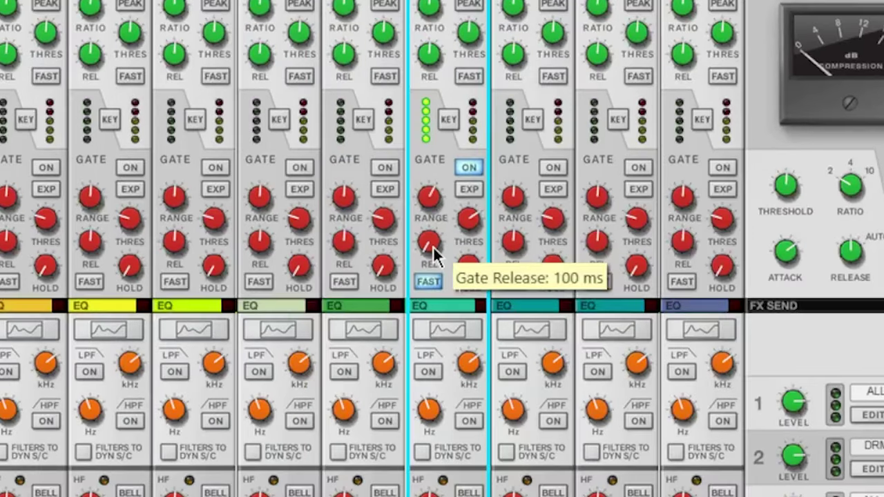
{"action": "left_click_drag", "start_coordinate": [433, 250], "coordinate": [440, 222]}
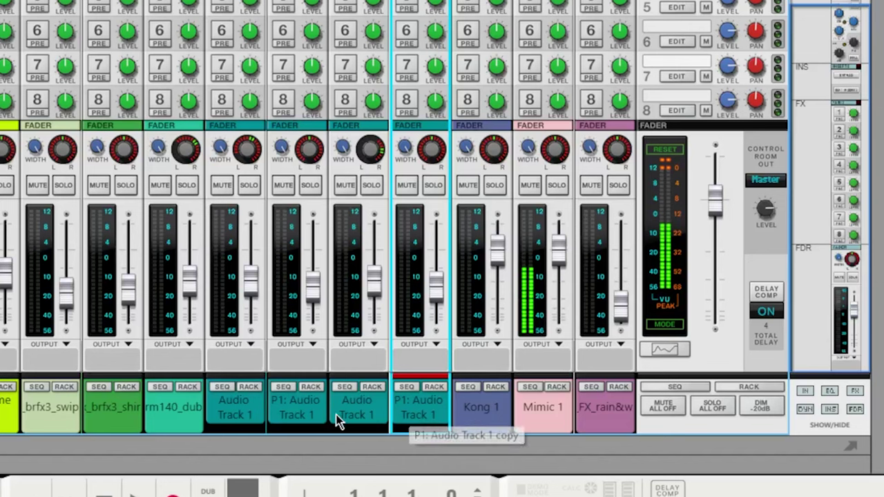
Route the four Audio Track 1 channels, including their parallel channels, to a new output bus
{"action": "left_click", "coordinate": [237, 404], "text": "shift"}
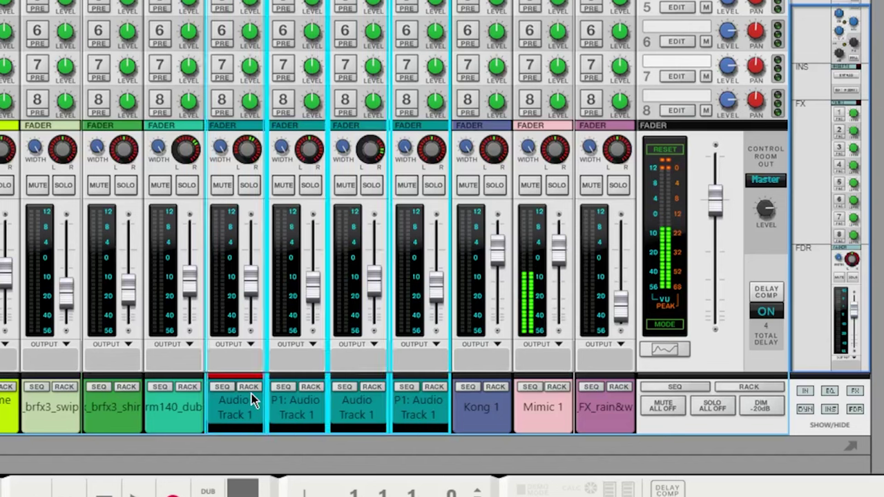
{"action": "right_click", "coordinate": [425, 413]}
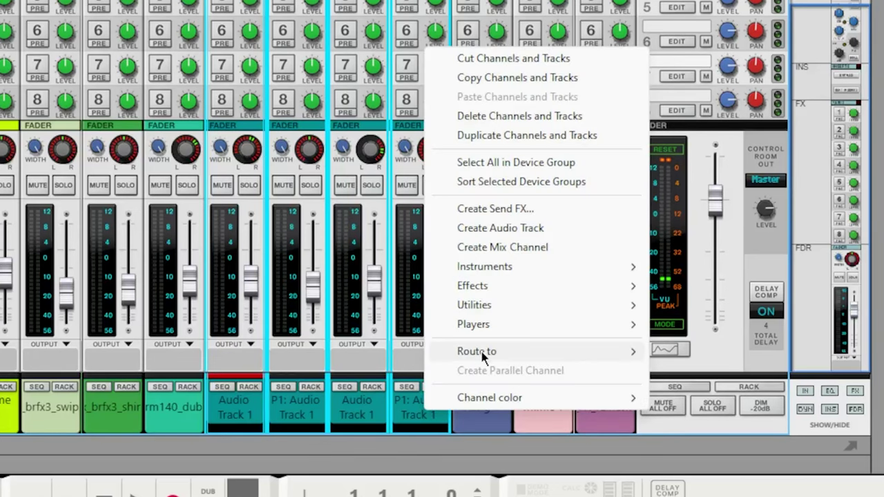
{"action": "mouse_move", "coordinate": [483, 351]}
{"action": "left_click", "coordinate": [698, 352]}
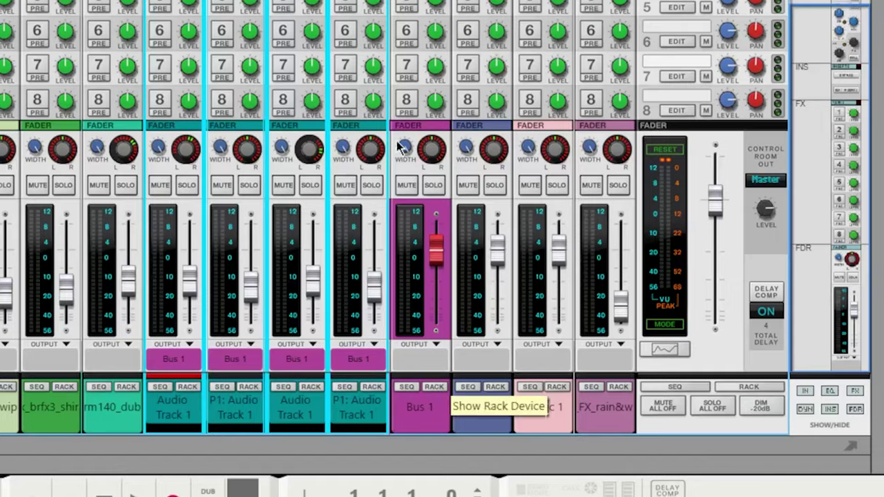
Set the Bus 1 compressor to peak mode with fast attack and a ratio of about 5.96:1, and lower its threshold
{"action": "scroll", "coordinate": [397, 141], "scroll_direction": "up", "scroll_amount": 5}
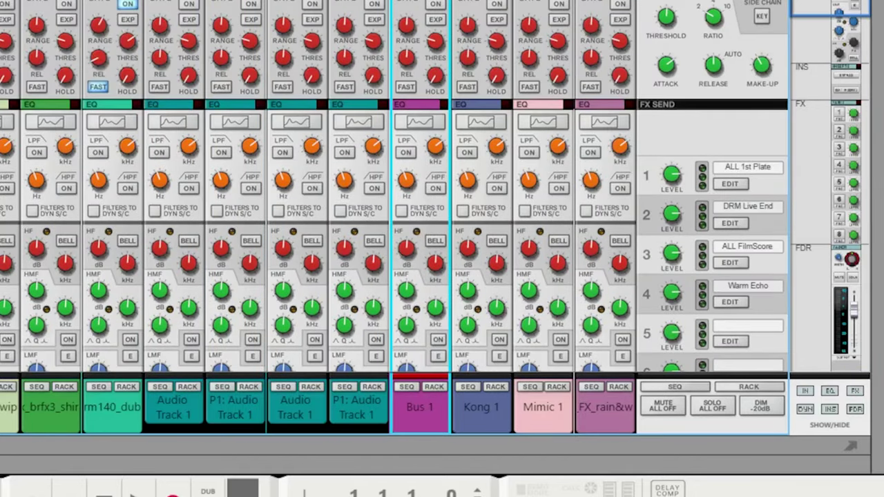
{"action": "scroll", "coordinate": [408, 50], "scroll_direction": "up", "scroll_amount": 3}
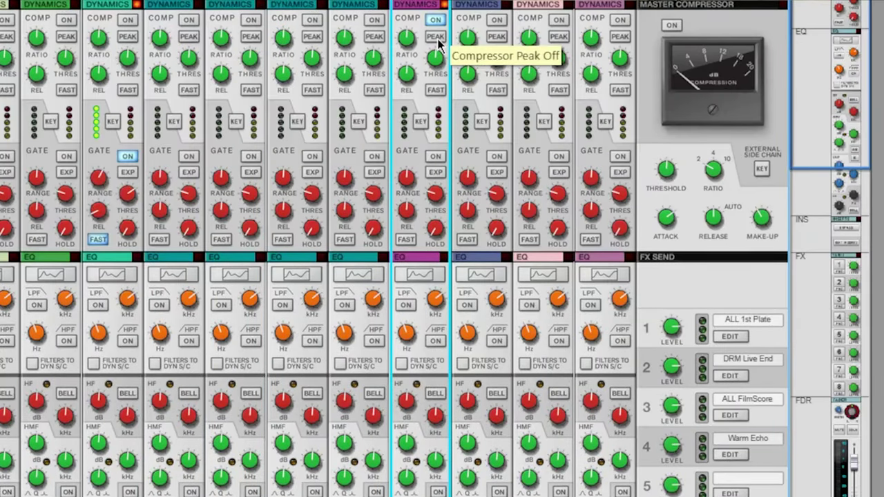
{"action": "left_click", "coordinate": [435, 37]}
{"action": "left_click", "coordinate": [433, 90]}
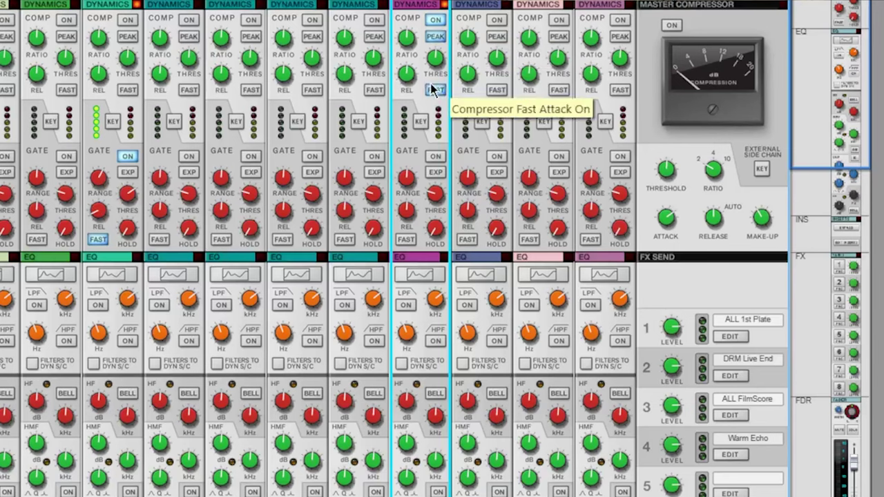
{"action": "left_click_drag", "start_coordinate": [407, 36], "coordinate": [406, 24]}
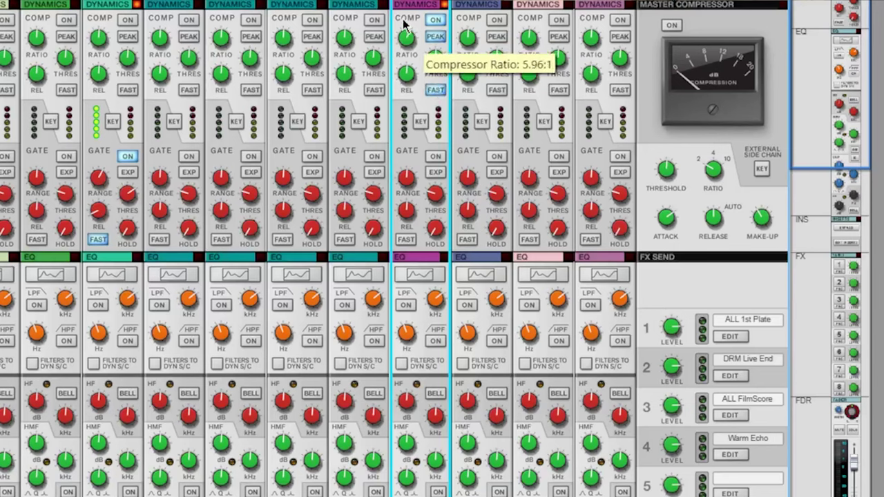
{"action": "left_click_drag", "start_coordinate": [435, 58], "coordinate": [443, 100]}
{"action": "scroll", "coordinate": [427, 334], "scroll_direction": "down", "scroll_amount": 5}
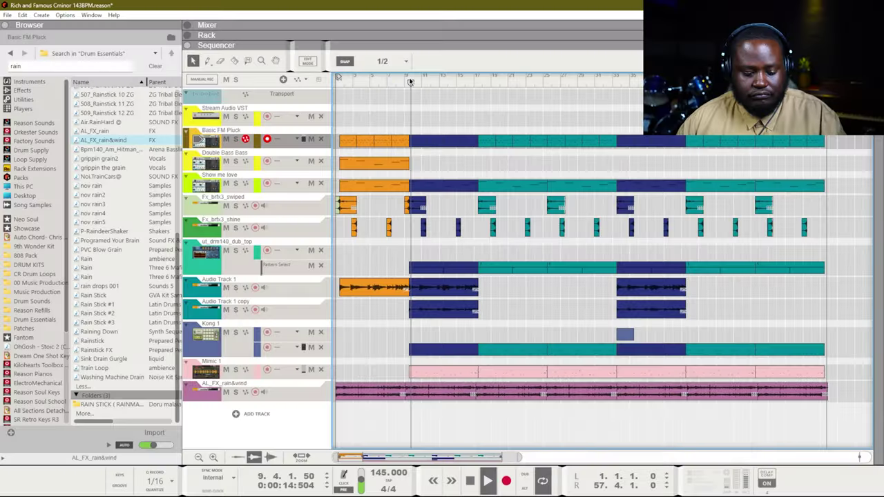
Lower the Bus 1 compressor threshold to about -41.35 dB and check the mixer channels during playback
{"action": "key", "text": "F5"}
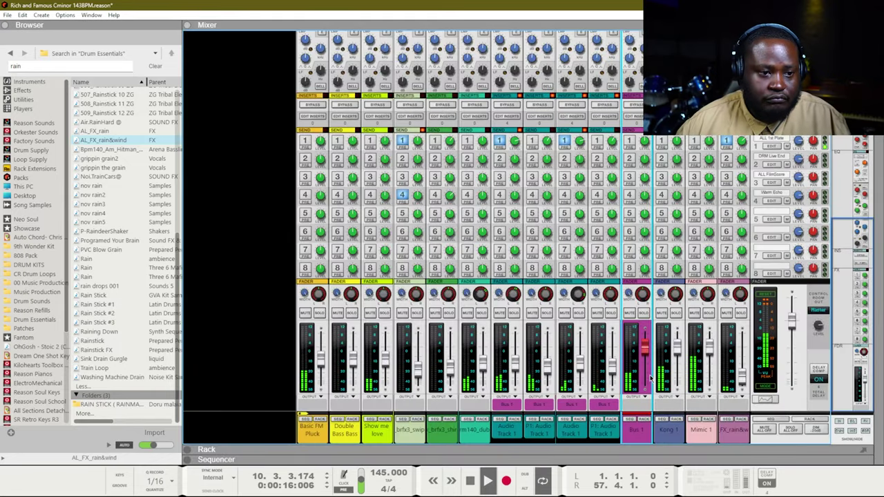
{"action": "scroll", "coordinate": [650, 376], "scroll_direction": "up", "scroll_amount": 10}
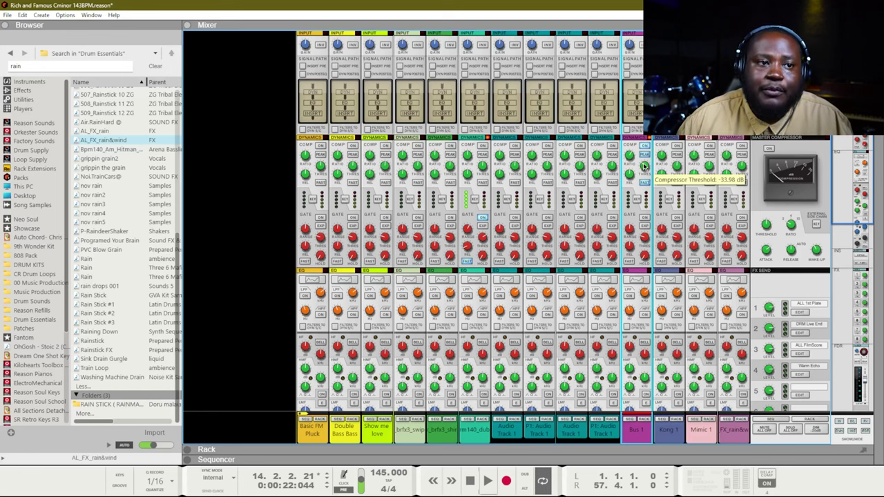
{"action": "left_click_drag", "start_coordinate": [644, 166], "coordinate": [645, 184]}
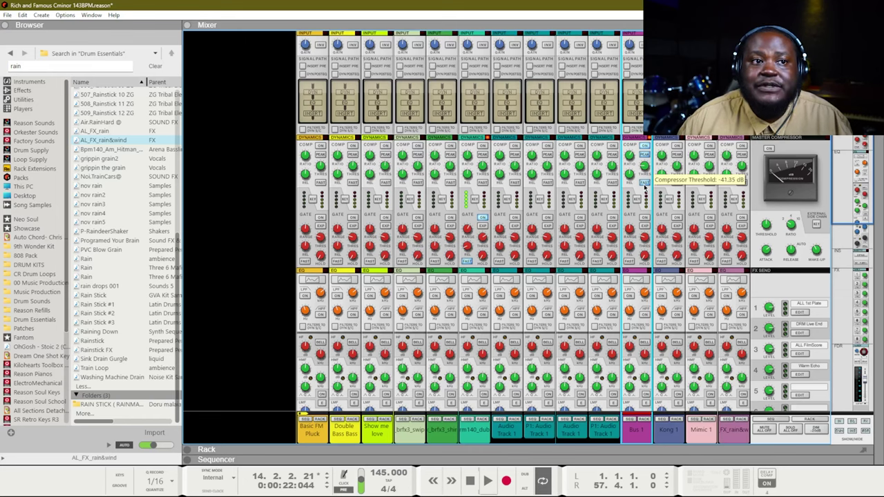
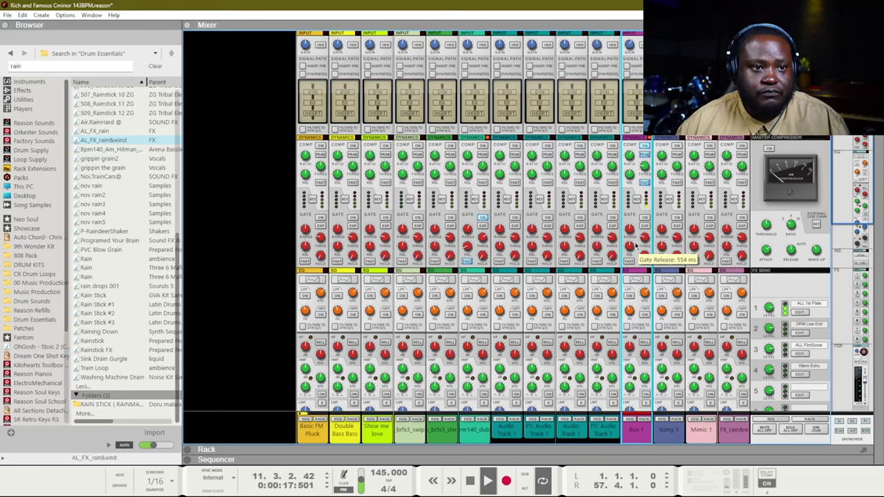
{"action": "scroll", "coordinate": [636, 246], "scroll_direction": "down", "scroll_amount": 6}
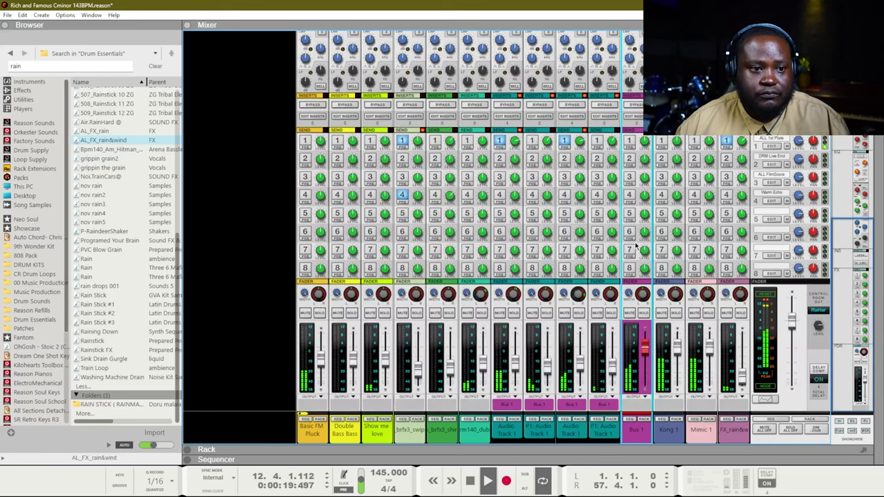
{"action": "scroll", "coordinate": [641, 237], "scroll_direction": "up", "scroll_amount": 8}
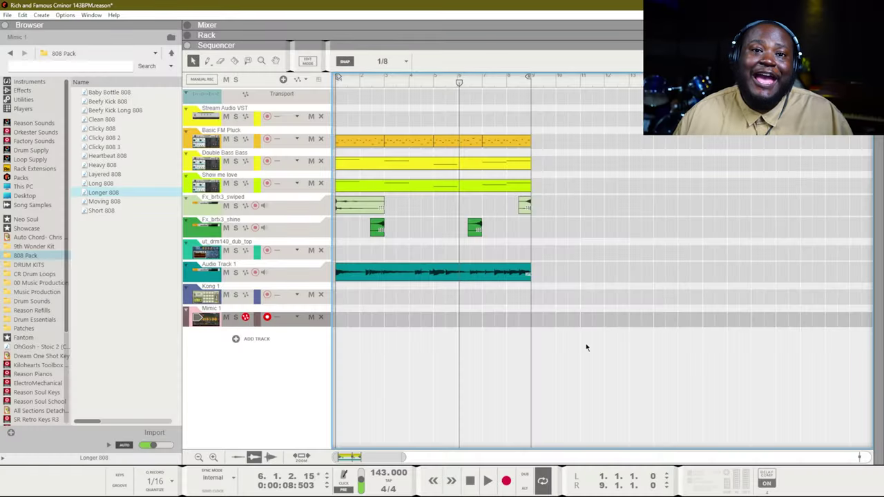
Duplicate all the sequencer clips so the copies start at bar 9, and set the right locator to bar 17
{"action": "left_click_drag", "start_coordinate": [586, 343], "coordinate": [334, 90]}
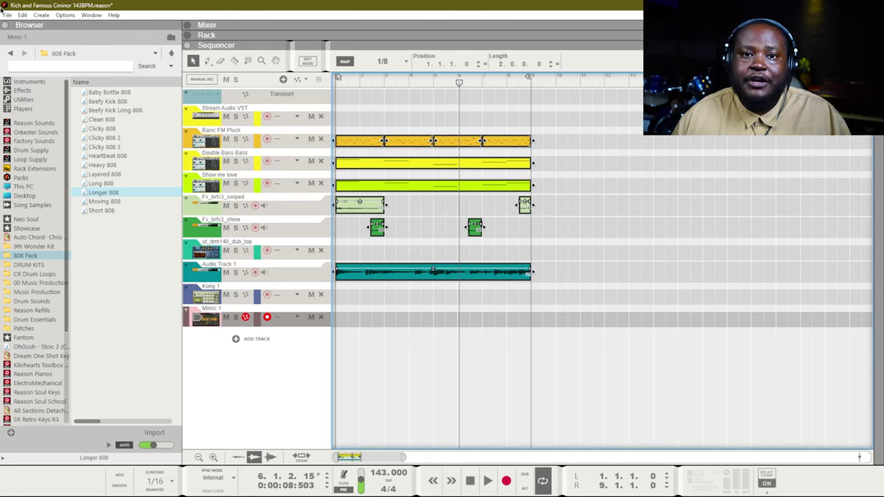
{"action": "key", "text": "h"}
{"action": "key", "text": "h"}
{"action": "key", "text": "h"}
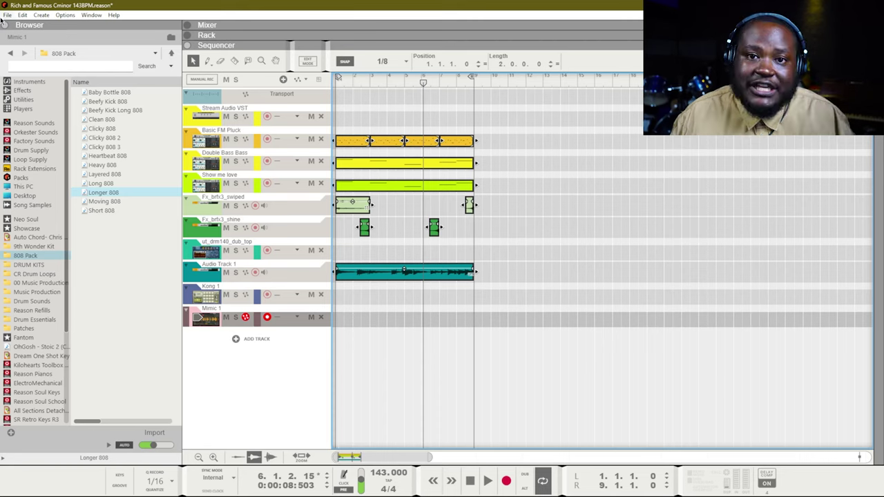
{"action": "left_click", "coordinate": [512, 325]}
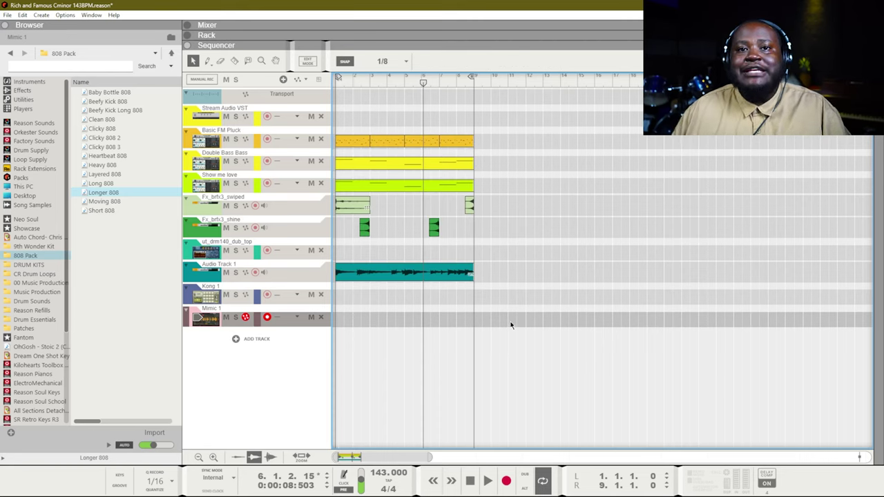
{"action": "key", "text": "ctrl+a"}
{"action": "key", "text": "ctrl+d"}
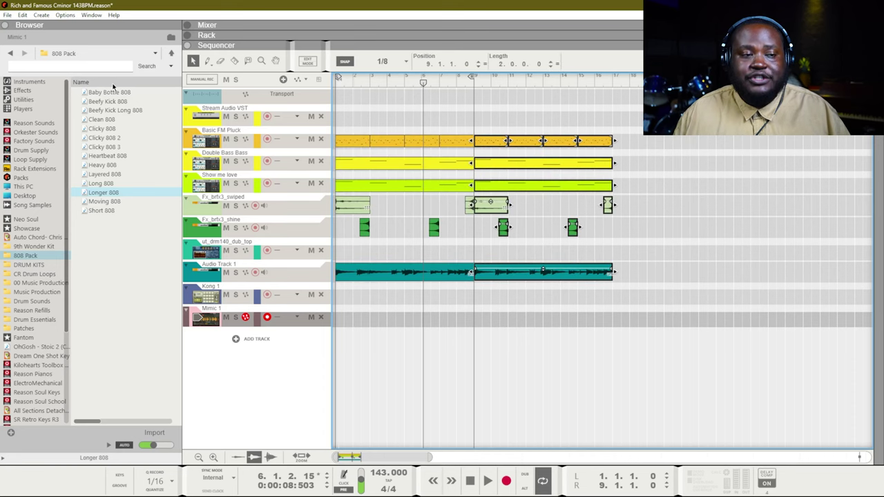
{"action": "left_click", "coordinate": [613, 78], "text": "alt"}
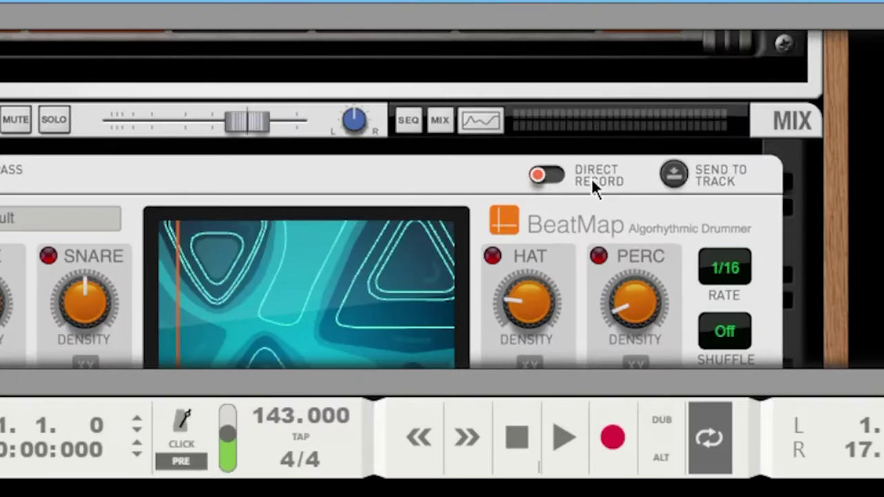
Send the Beat Map pattern to the Kong 1 track and move the resulting clip to start at bar 9
{"action": "left_click", "coordinate": [686, 178]}
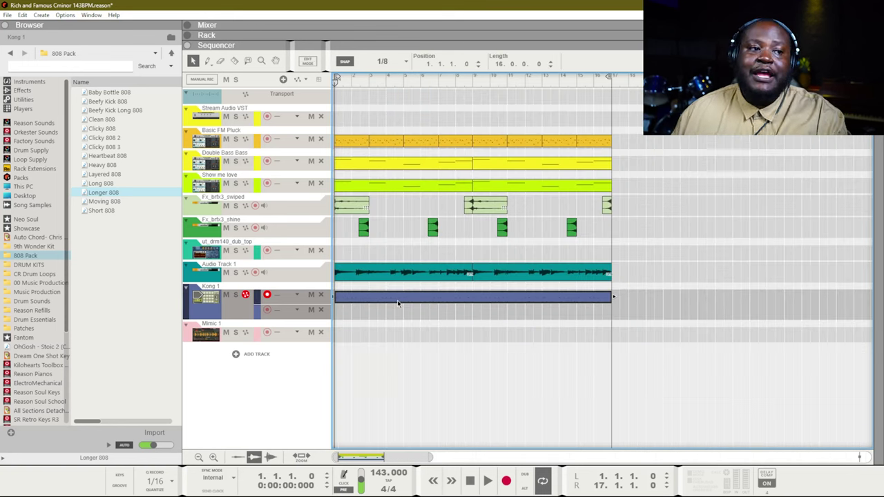
{"action": "key", "text": "ctrl+e"}
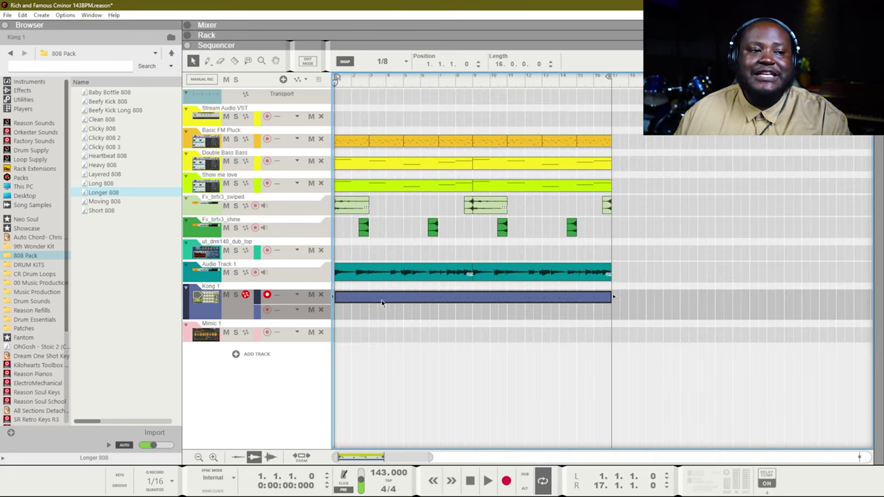
{"action": "left_click_drag", "start_coordinate": [370, 303], "coordinate": [509, 299]}
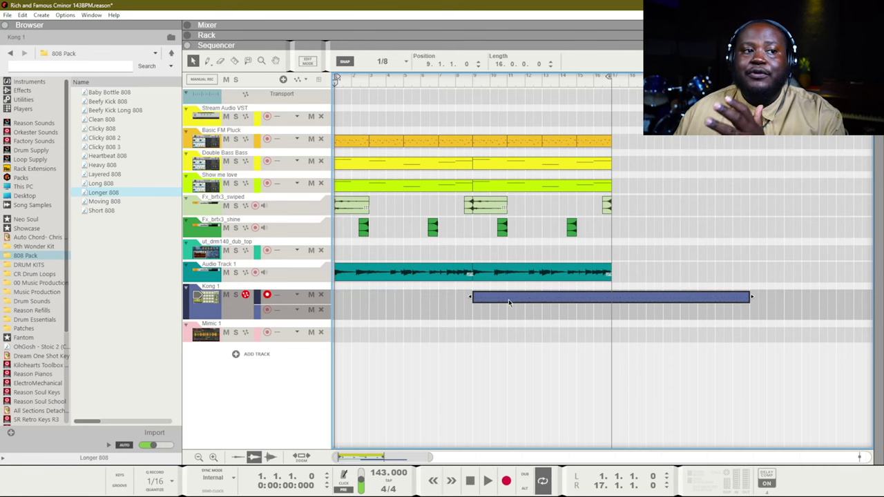
Draw a 16-bar pattern clip from bar 1 to bar 17 on the Pattern Select lane of ut_drm140_dub_top
{"action": "key", "text": "F6"}
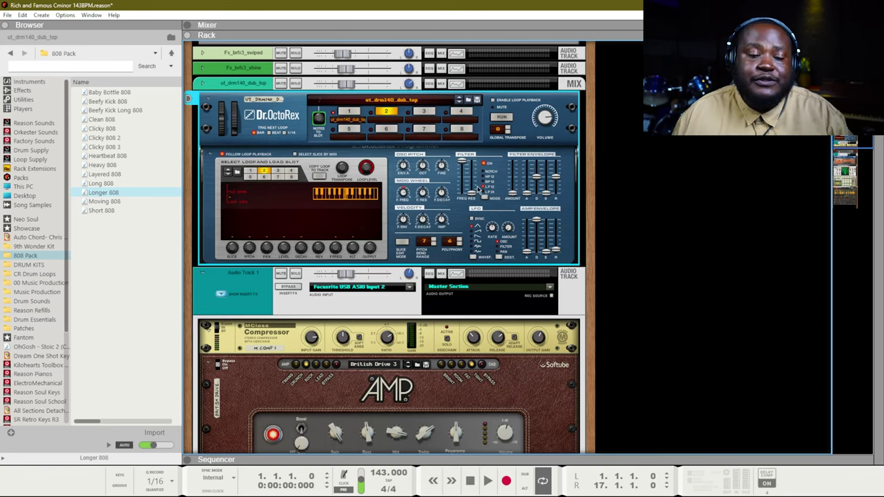
{"action": "key", "text": "F7"}
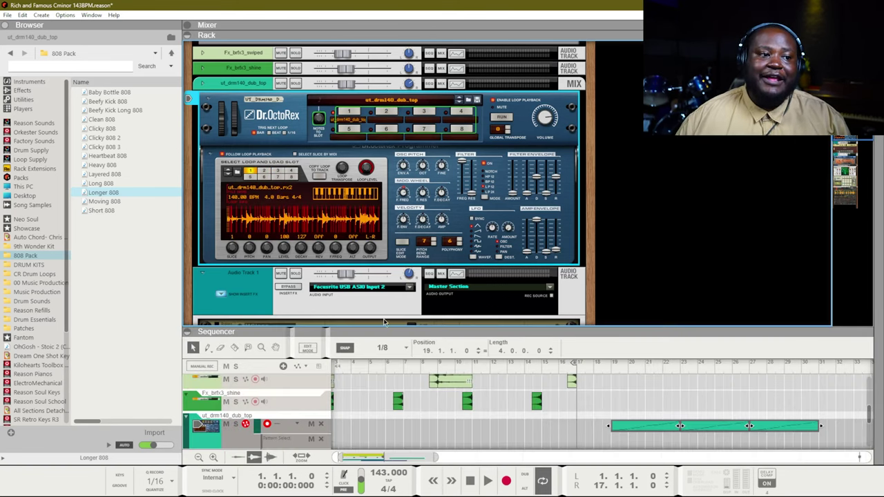
{"action": "double_click", "coordinate": [421, 331]}
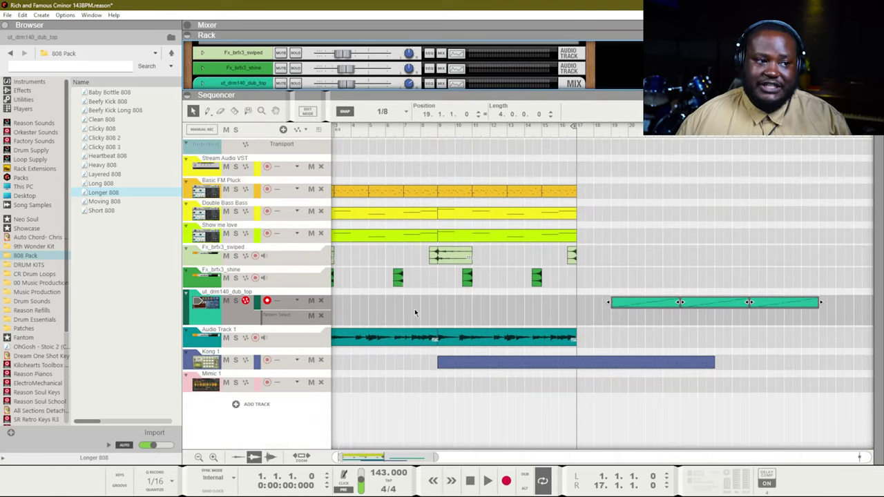
{"action": "left_click", "coordinate": [414, 313]}
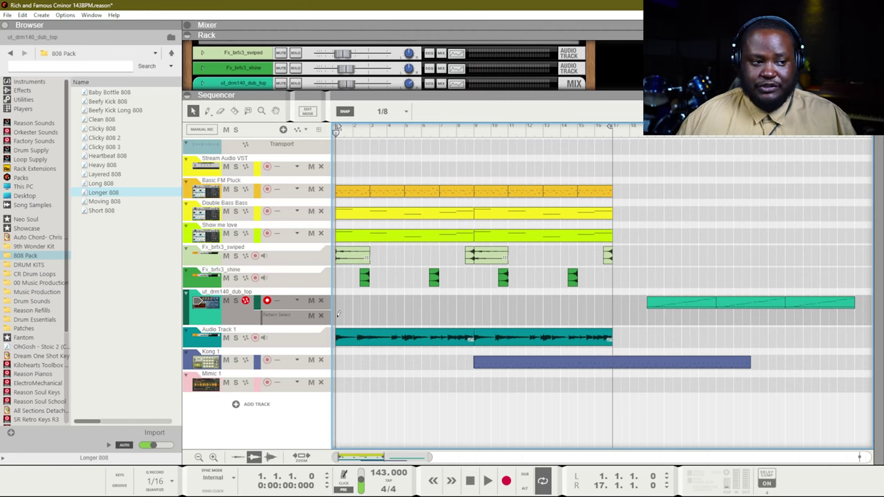
{"action": "left_click_drag", "start_coordinate": [339, 315], "coordinate": [617, 318]}
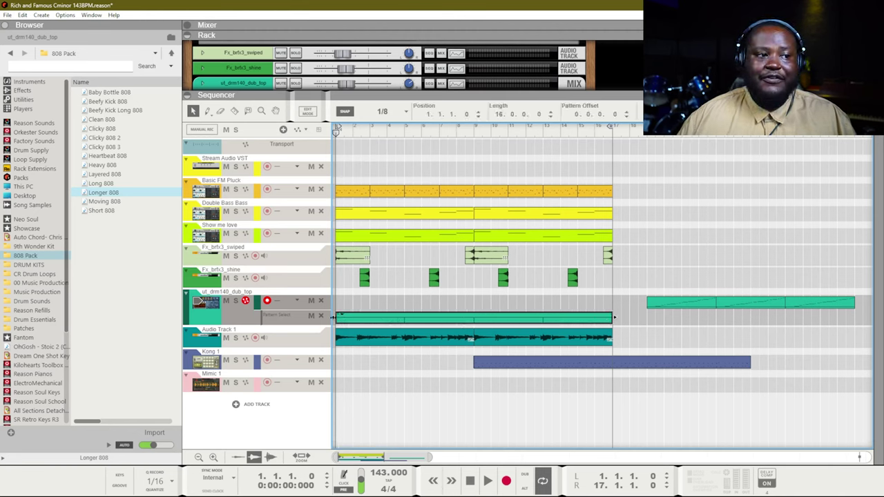
Trim the start of the ut_drm140_dub_top pattern clip so it enters together with the Kong 1 clip, checking it during playback
{"action": "left_click_drag", "start_coordinate": [355, 317], "coordinate": [406, 317]}
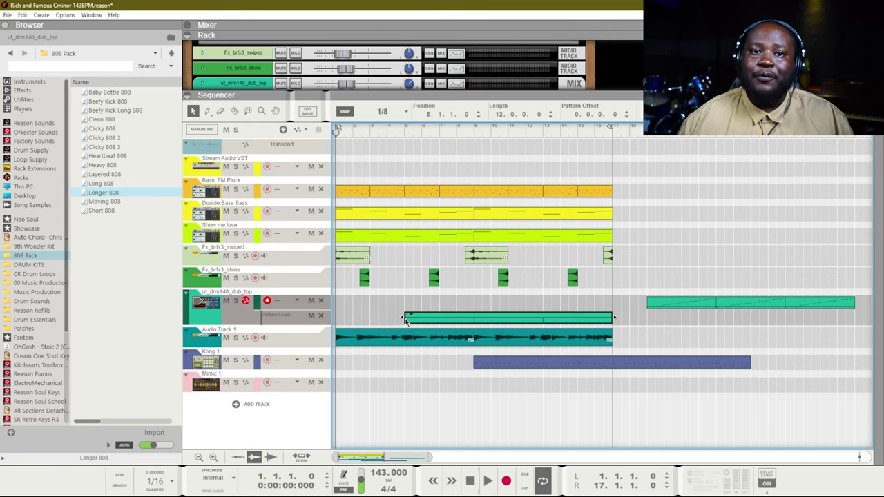
{"action": "key", "text": "space"}
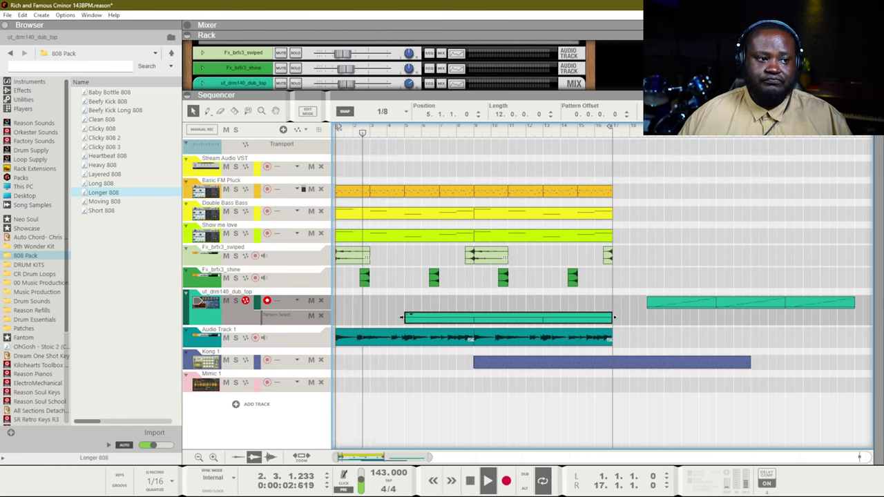
{"action": "left_click_drag", "start_coordinate": [405, 317], "coordinate": [386, 322]}
{"action": "key", "text": "space"}
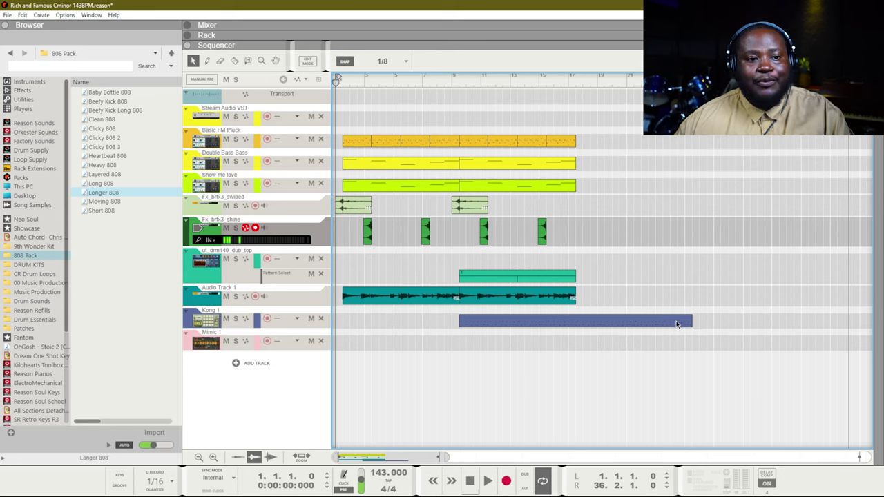
Shorten the Kong 1 clip from its end to 8 bars so it ends with the other tracks
{"action": "left_click", "coordinate": [677, 323]}
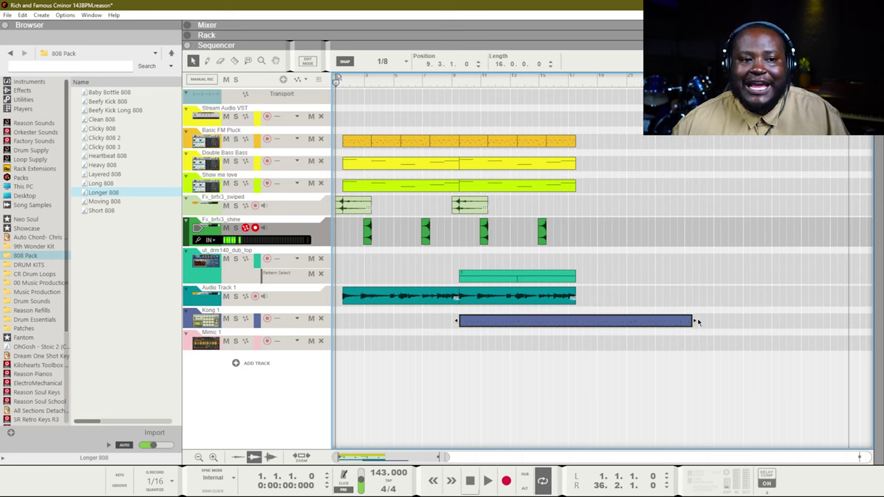
{"action": "left_click_drag", "start_coordinate": [689, 319], "coordinate": [592, 322]}
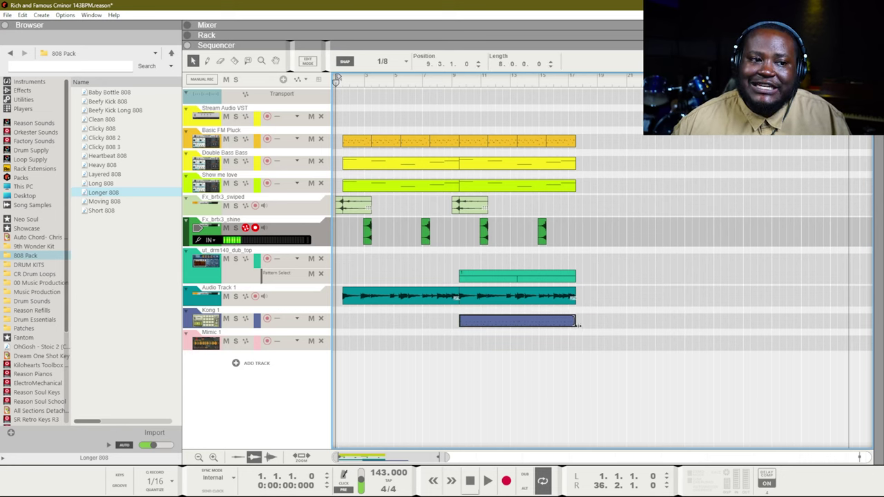
{"action": "left_click", "coordinate": [598, 325]}
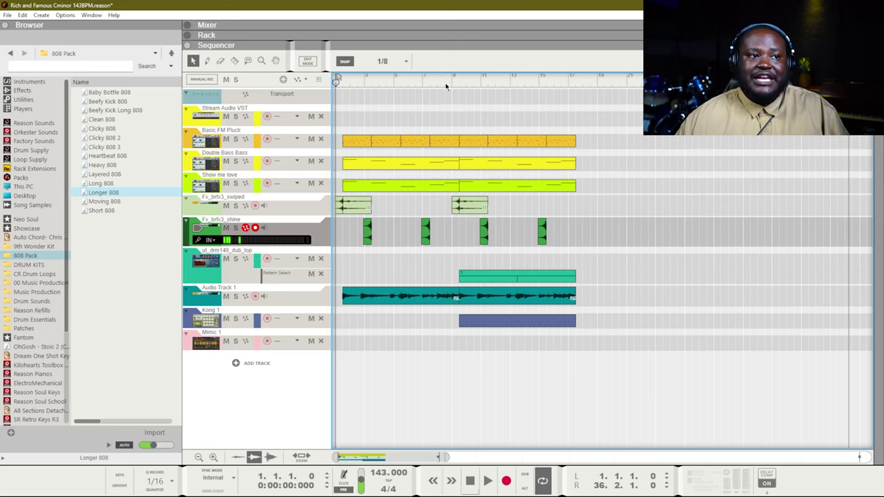
Set the clip color of all clips in the first eight-bar section to Tangerine
{"action": "left_click_drag", "start_coordinate": [454, 355], "coordinate": [338, 136]}
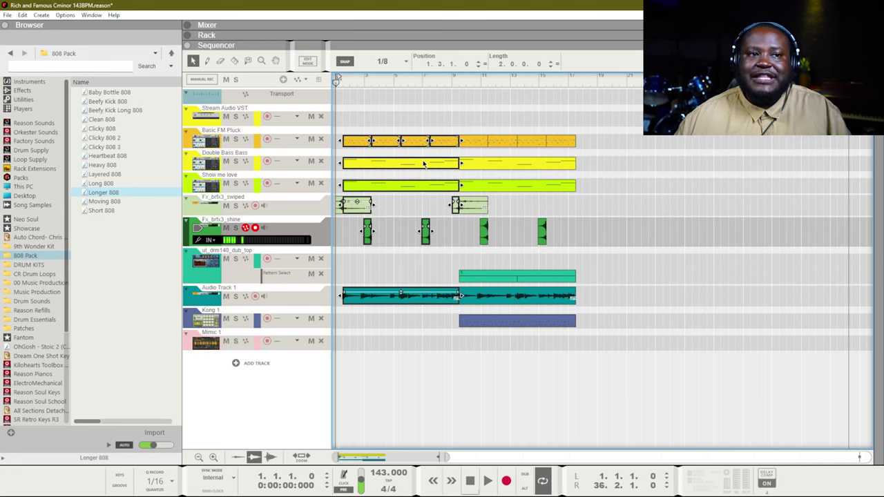
{"action": "right_click", "coordinate": [423, 164]}
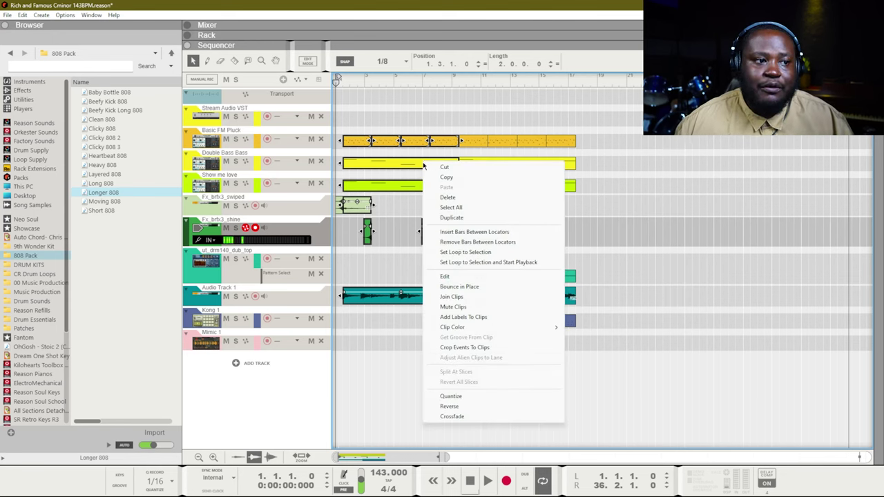
{"action": "mouse_move", "coordinate": [459, 327]}
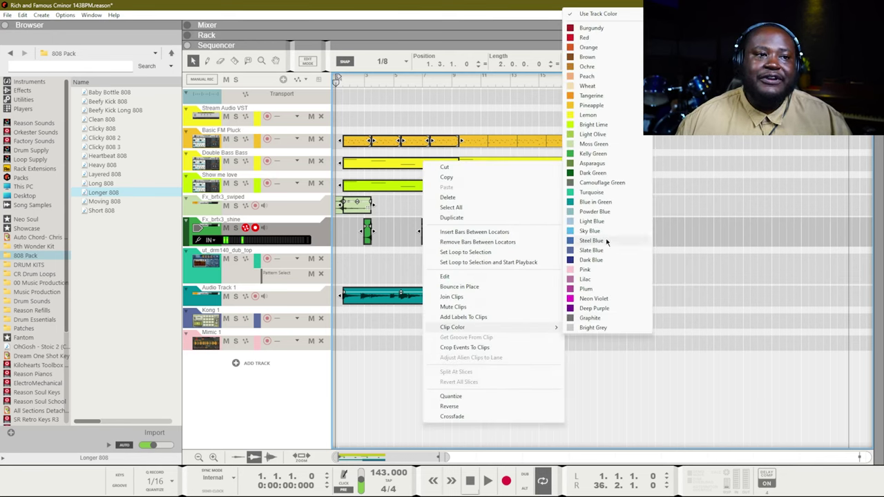
{"action": "left_click", "coordinate": [589, 95]}
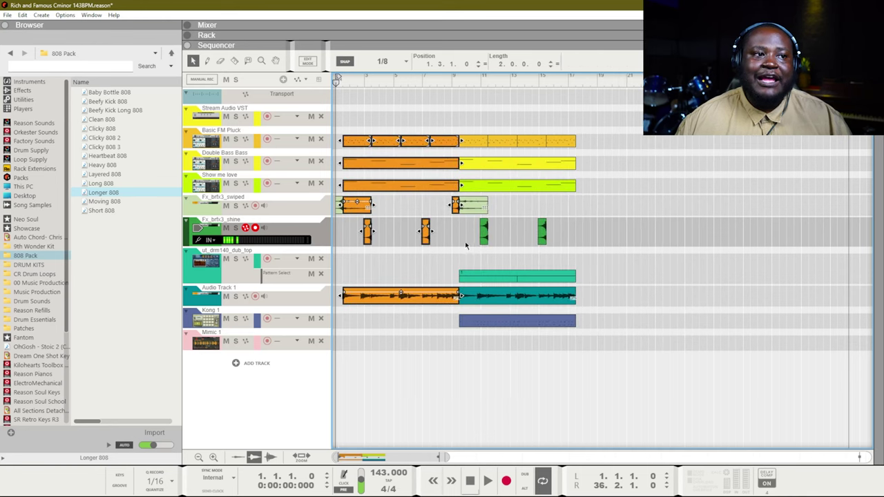
{"action": "left_click", "coordinate": [439, 336]}
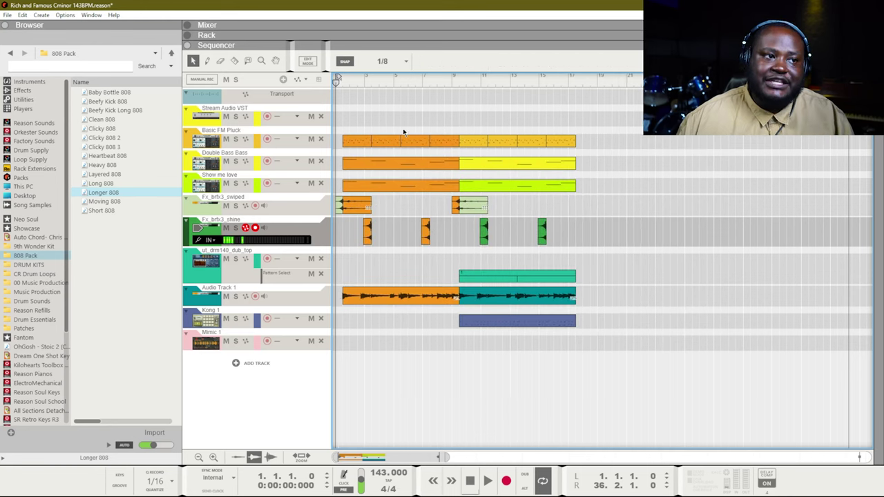
Play the arrangement, select all clips in the second eight-bar section, and recolor them dark blue
{"action": "key", "text": "space"}
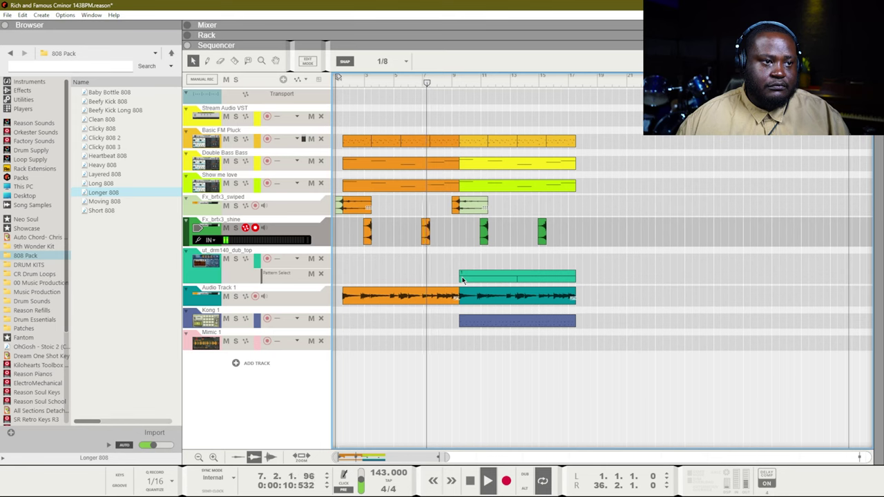
{"action": "left_click_drag", "start_coordinate": [614, 351], "coordinate": [460, 111]}
{"action": "right_click", "coordinate": [594, 141]}
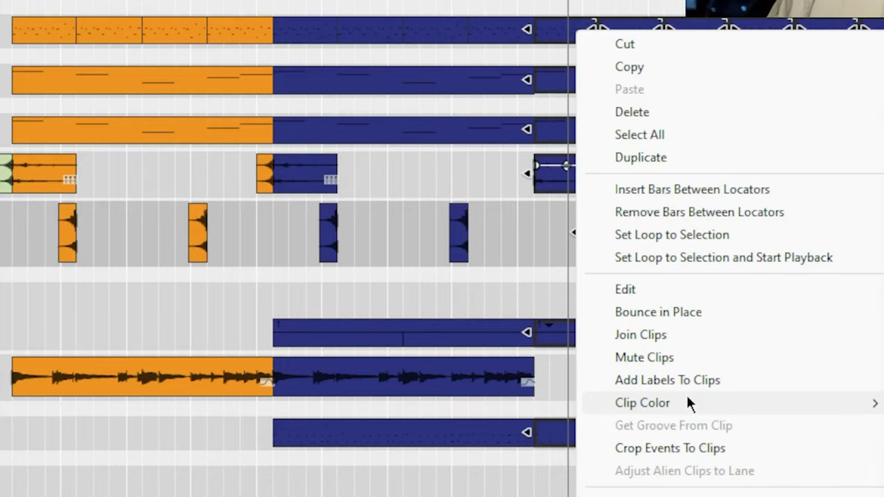
{"action": "key", "text": "Escape"}
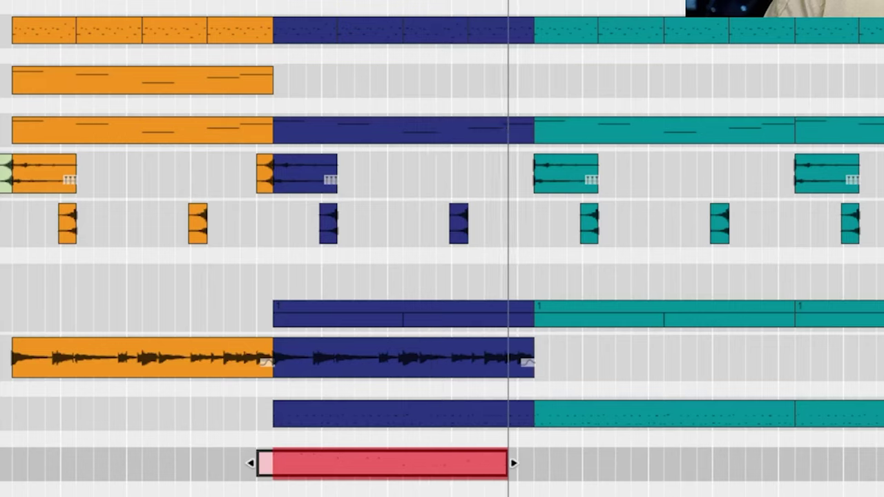
Transpose the third note of the Mimic 1 clip down one octave to C3 and play the result from bar 9
{"action": "key", "text": "space"}
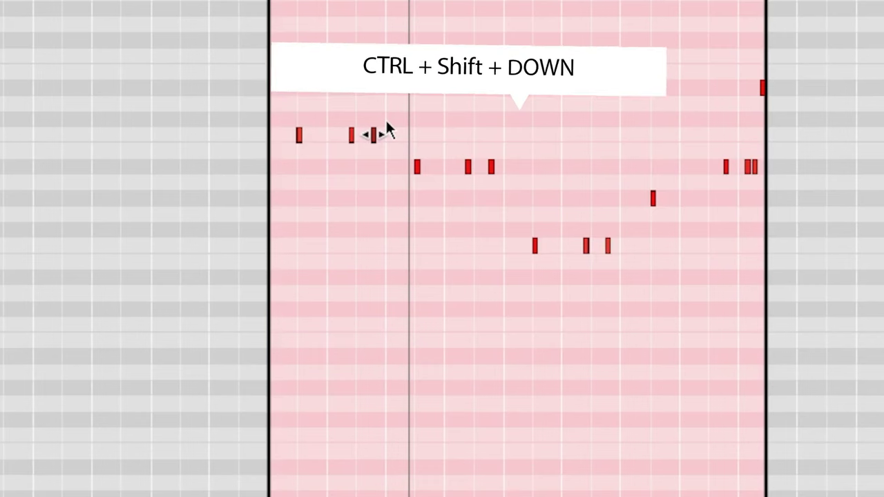
{"action": "key", "text": "ctrl+shift+Down"}
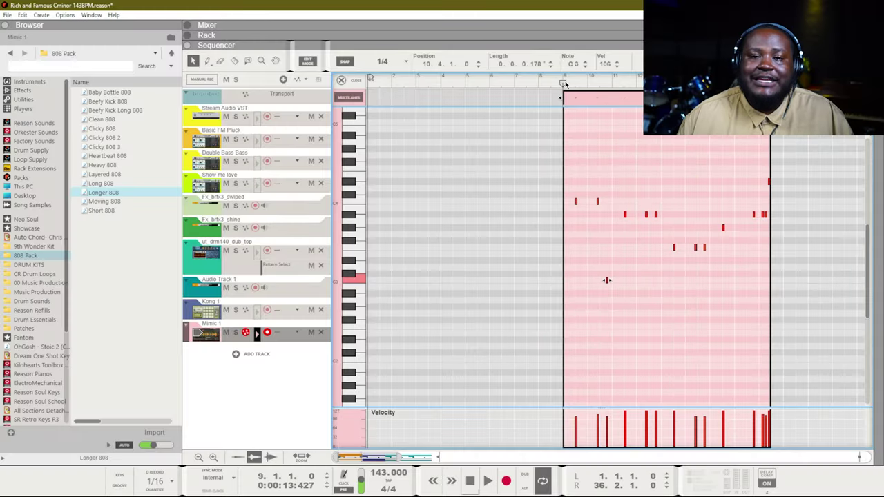
{"action": "key", "text": "space"}
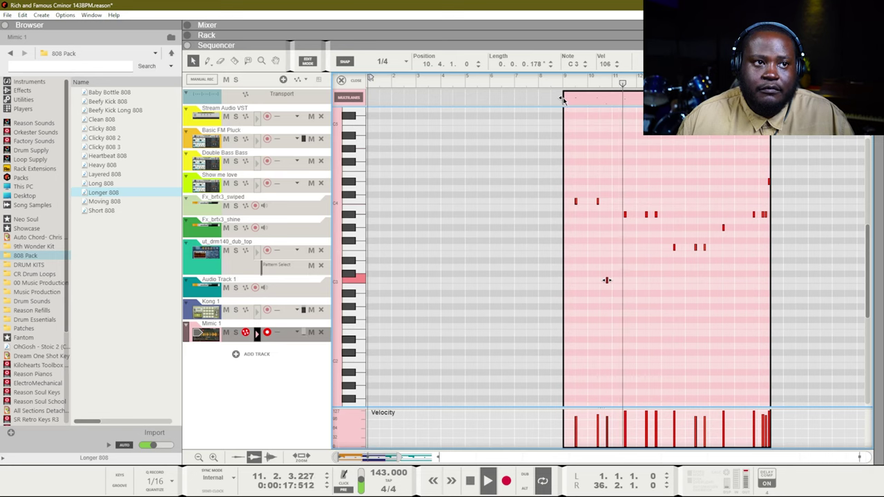
{"action": "left_click", "coordinate": [656, 214]}
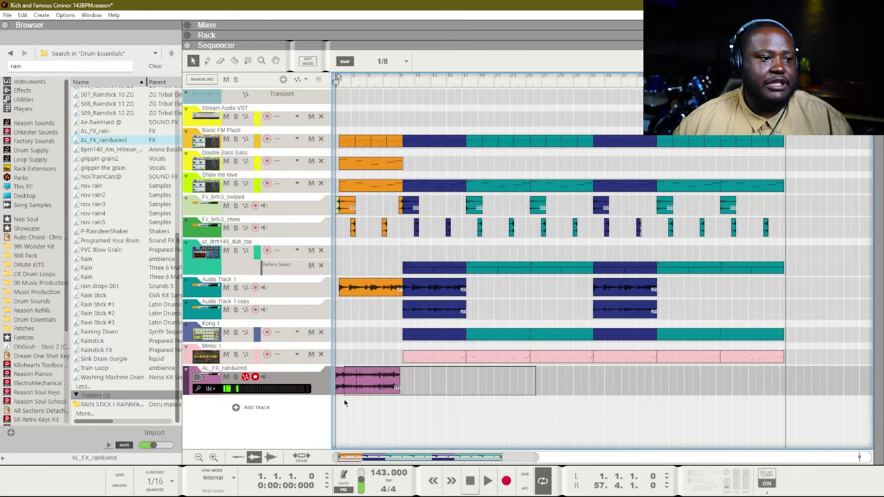
Place the AL_FX_rain&wind clip at bar 1 and duplicate it end to end past bar 57
{"action": "left_click_drag", "start_coordinate": [345, 403], "coordinate": [338, 402]}
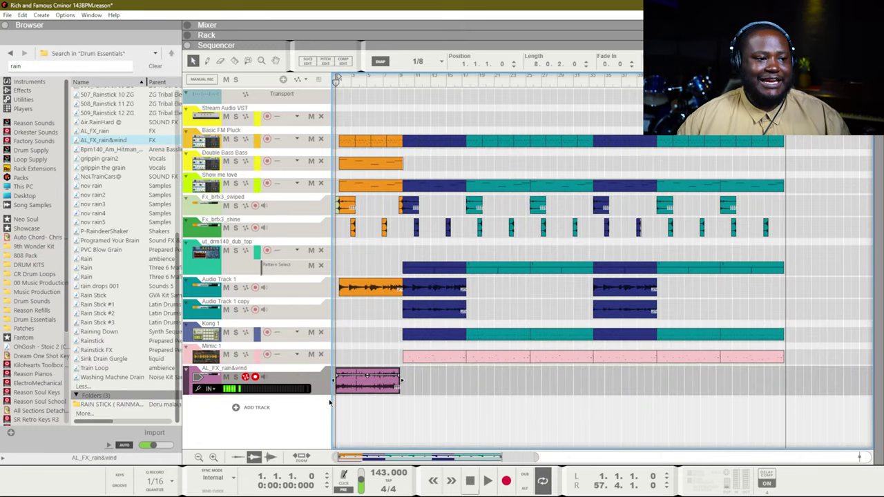
{"action": "key", "text": "ctrl+d"}
{"action": "key", "text": "ctrl+d"}
{"action": "key", "text": "ctrl+d"}
{"action": "key", "text": "ctrl+d"}
{"action": "key", "text": "ctrl+d"}
{"action": "key", "text": "ctrl+d"}
{"action": "left_click", "coordinate": [329, 403]}
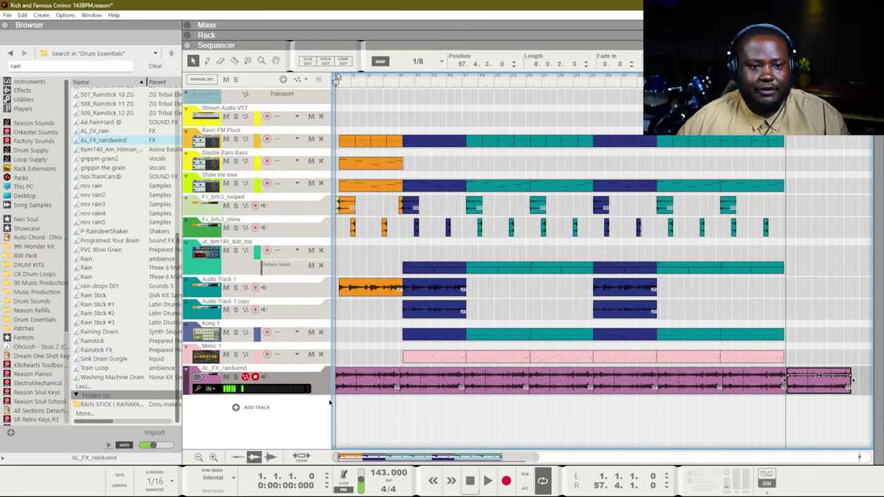
Lower the AL_FX_rain&wind mixer channel level to about -13.10 dB and play the arrangement from the start
{"action": "key", "text": "F5"}
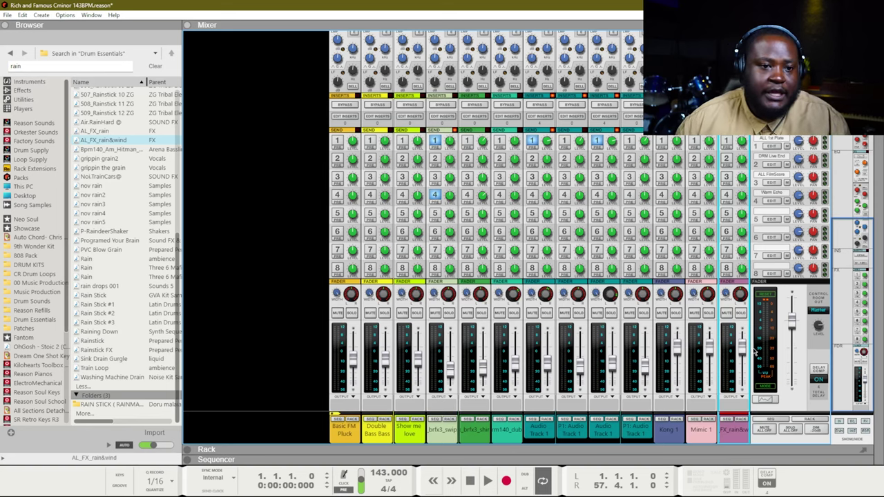
{"action": "left_click_drag", "start_coordinate": [747, 353], "coordinate": [743, 369]}
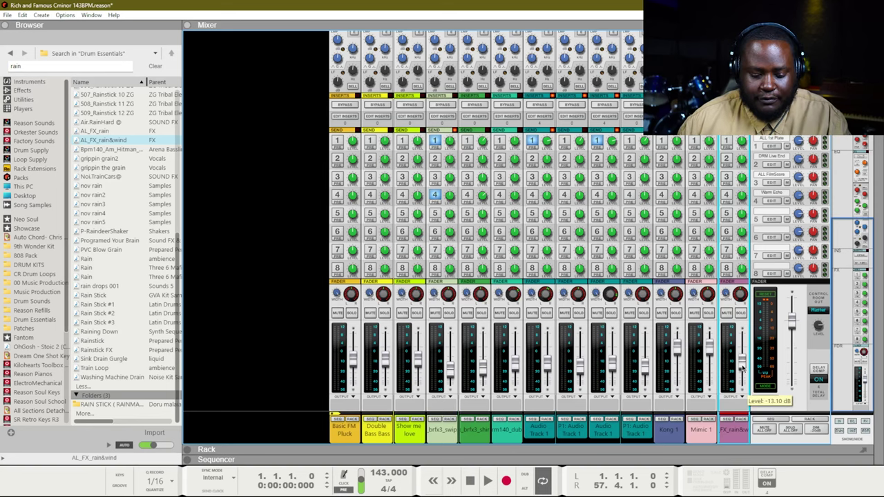
{"action": "key", "text": "F7"}
{"action": "key", "text": "space"}
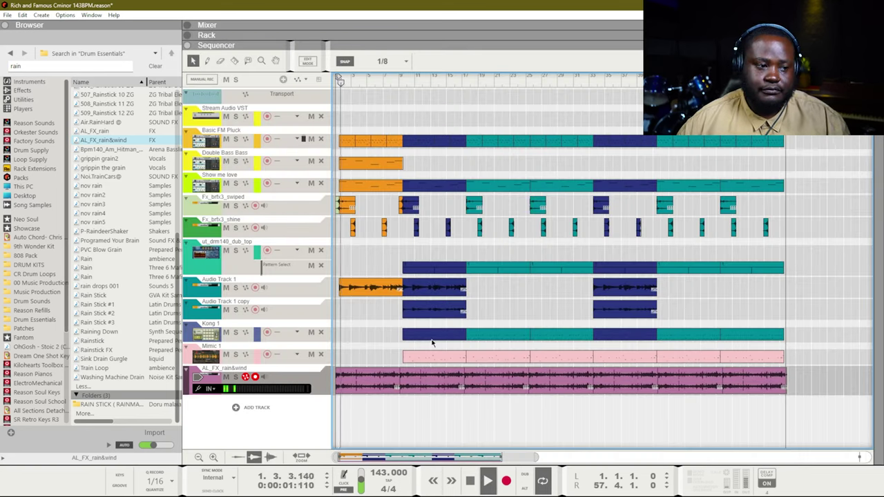
Lower the AL_FX_rain&wind fader further during playback and set its FX1 send level to about -10.44 dB
{"action": "key", "text": "F5"}
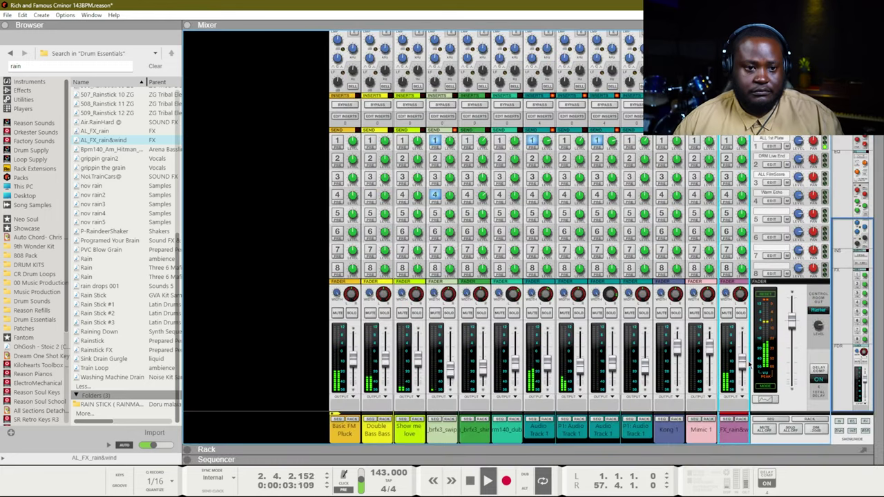
{"action": "left_click_drag", "start_coordinate": [749, 366], "coordinate": [742, 375]}
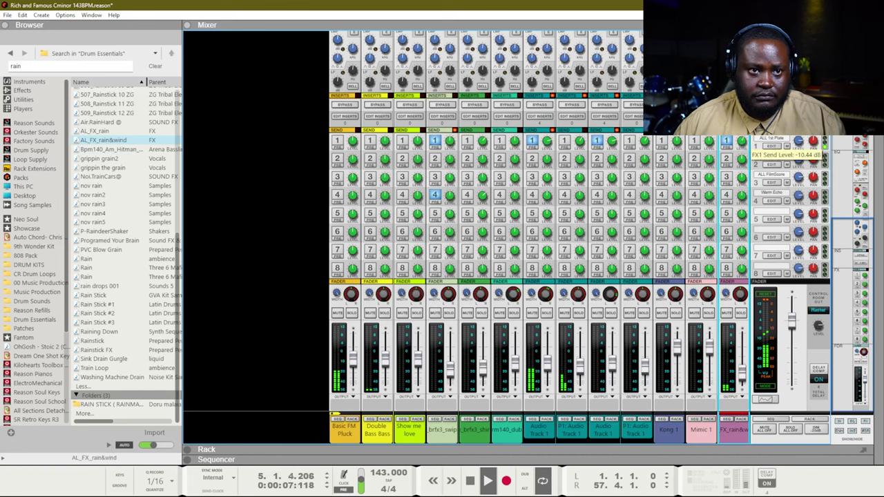
{"action": "left_click_drag", "start_coordinate": [742, 369], "coordinate": [746, 384]}
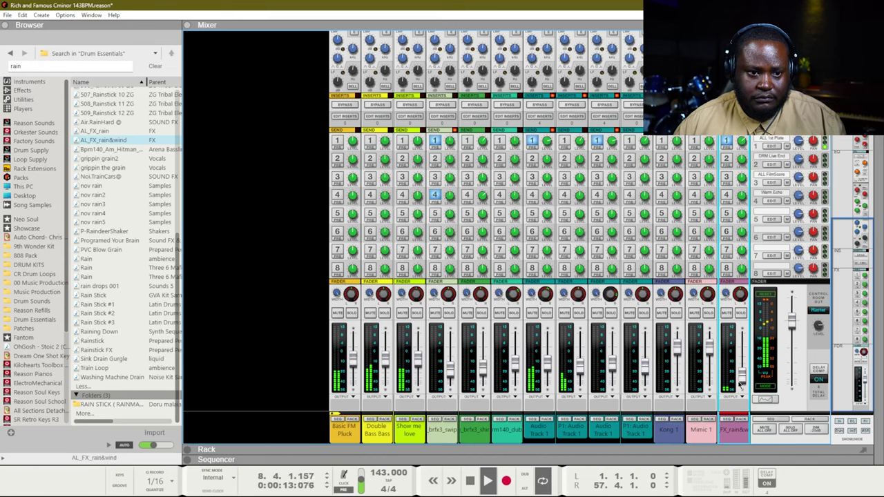
{"action": "key", "text": "F7"}
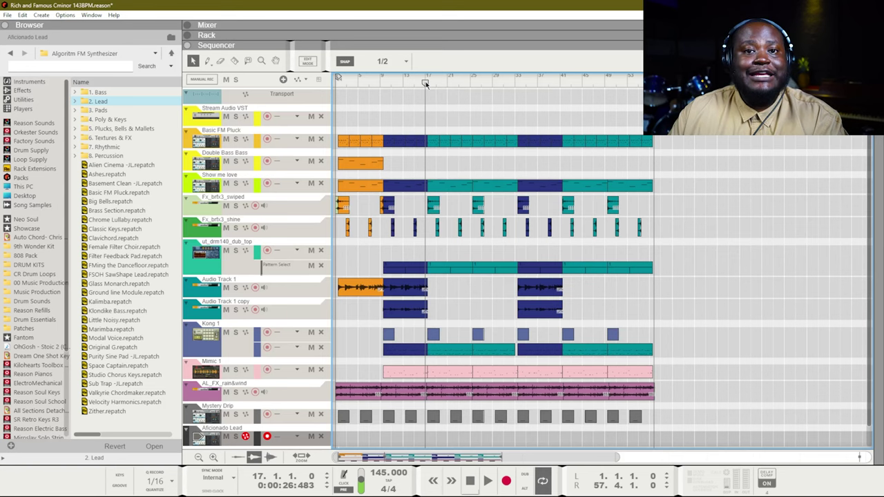
Start recording on the Aficionado Lead track from bar 17
{"action": "scroll", "coordinate": [536, 122], "scroll_direction": "down", "scroll_amount": 1}
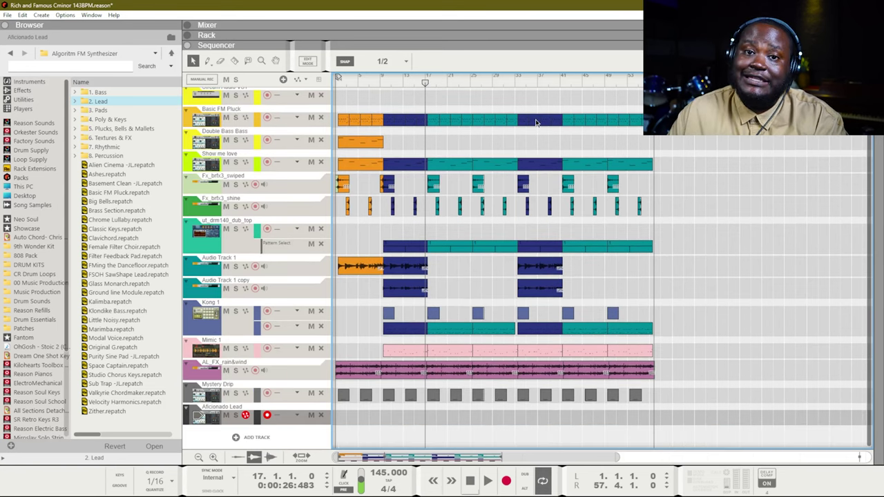
{"action": "key", "text": "ctrl+Return"}
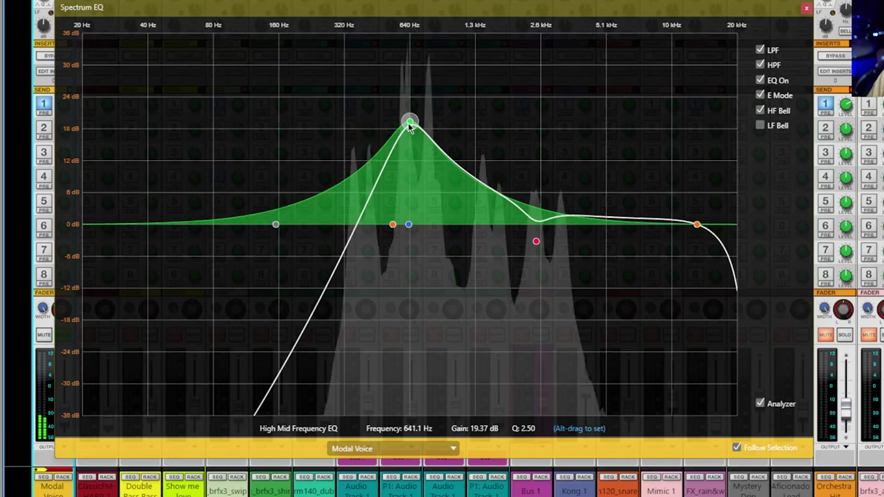
Sweep the Modal Voice high-mid EQ band to about 675 Hz and pull its gain down into a cut
{"action": "mouse_move", "coordinate": [410, 122]}
{"action": "left_mouse_down"}
{"action": "mouse_move", "coordinate": [430, 126]}
{"action": "mouse_move", "coordinate": [415, 126]}
{"action": "left_mouse_up"}
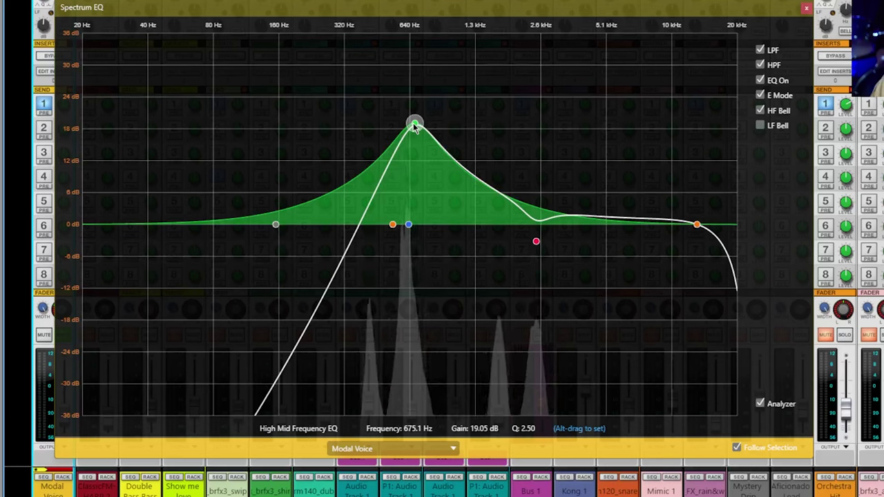
{"action": "left_click_drag", "start_coordinate": [414, 126], "coordinate": [415, 267]}
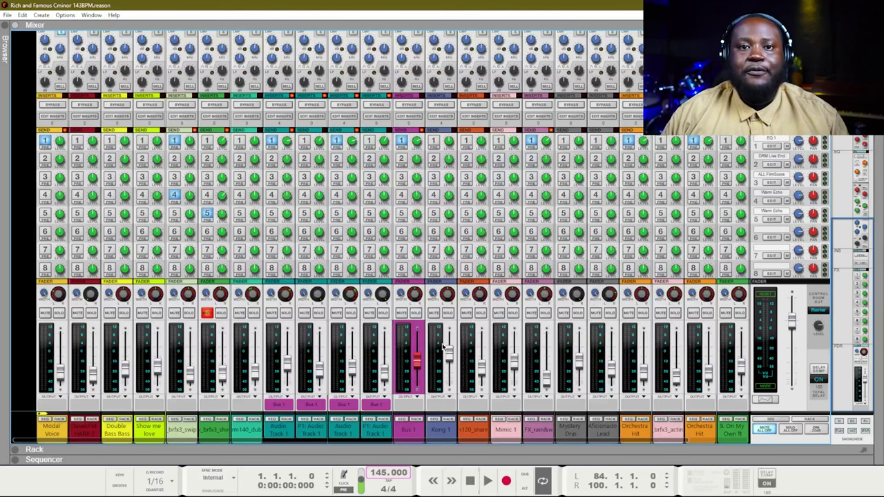
Show the rack and cycle the hardware interface's level meter mode through PPM and Peak
{"action": "key", "text": "F6"}
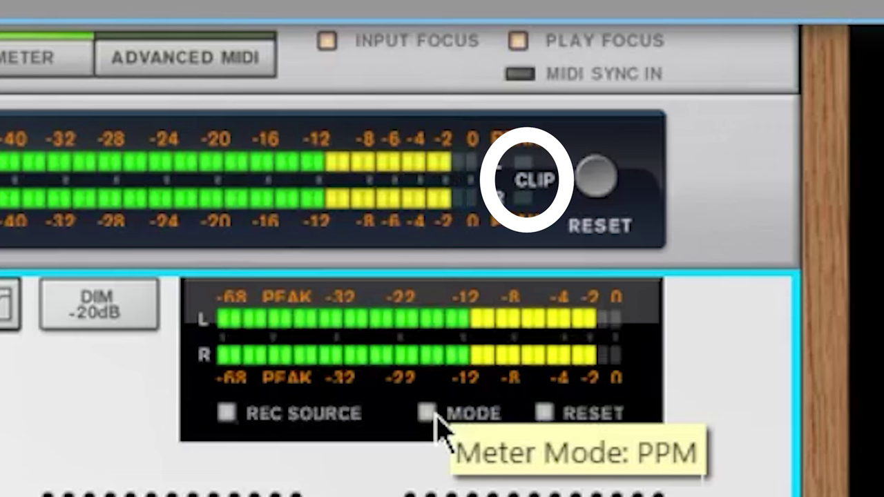
{"action": "left_click", "coordinate": [643, 283]}
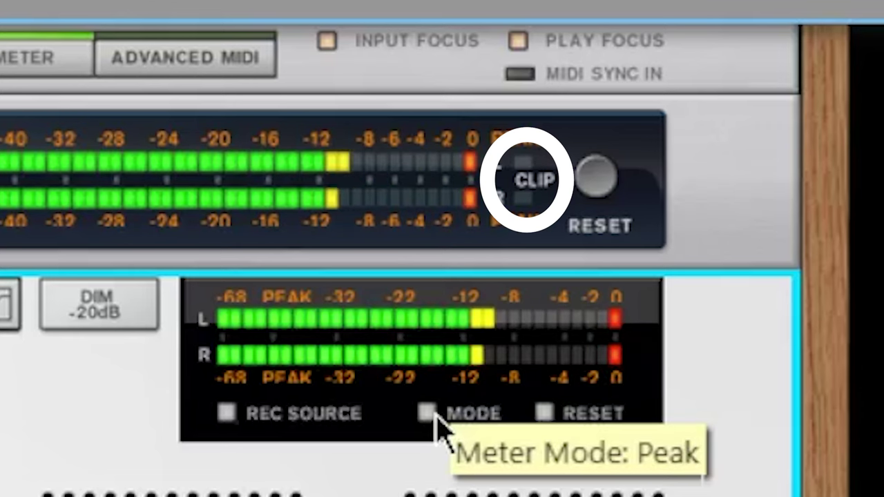
{"action": "left_click", "coordinate": [435, 415]}
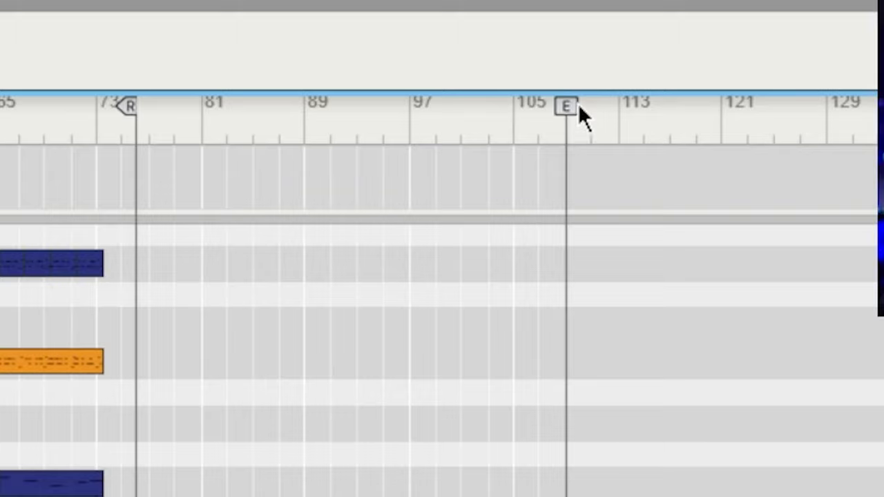
Move the song end marker to bar 76 and export the song as a WAVE file at 44,100 Hz, 16-bit, with dither
{"action": "left_click_drag", "start_coordinate": [578, 109], "coordinate": [148, 189]}
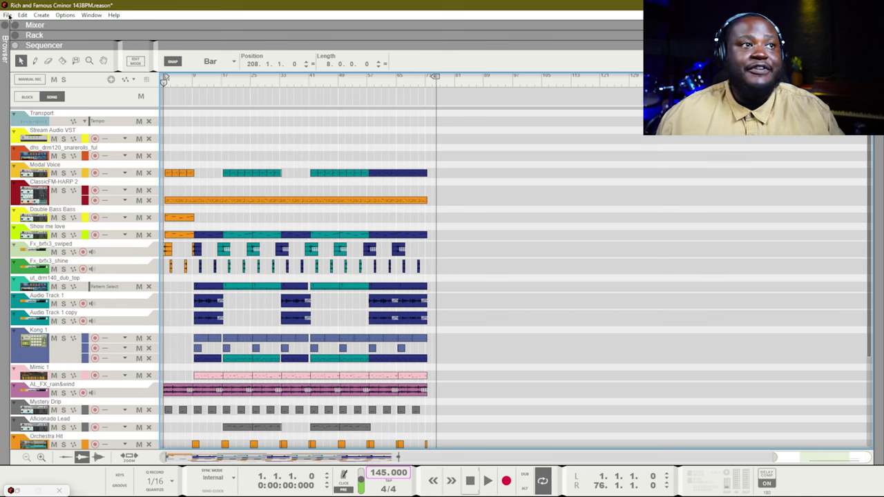
{"action": "left_click", "coordinate": [7, 14]}
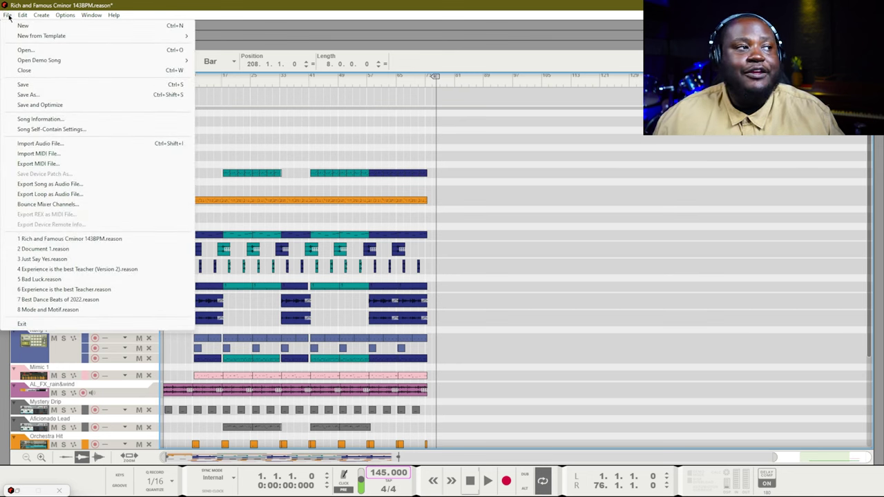
{"action": "left_click", "coordinate": [47, 185]}
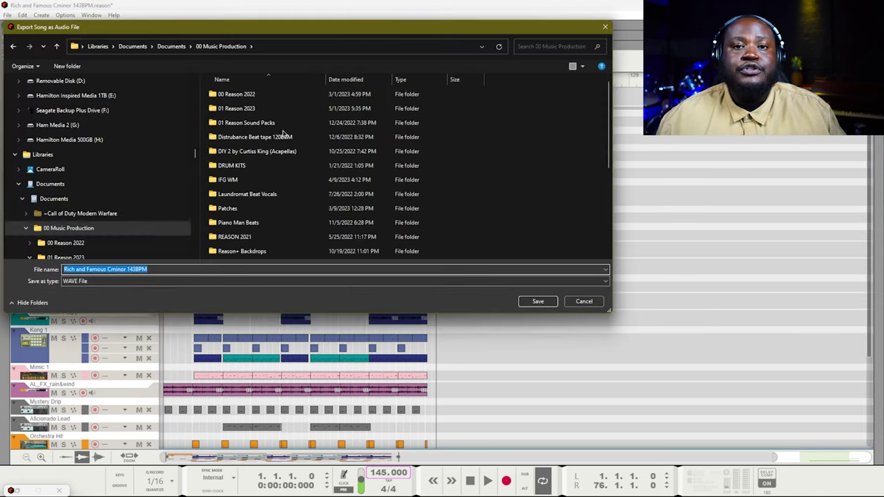
{"action": "left_click", "coordinate": [537, 301]}
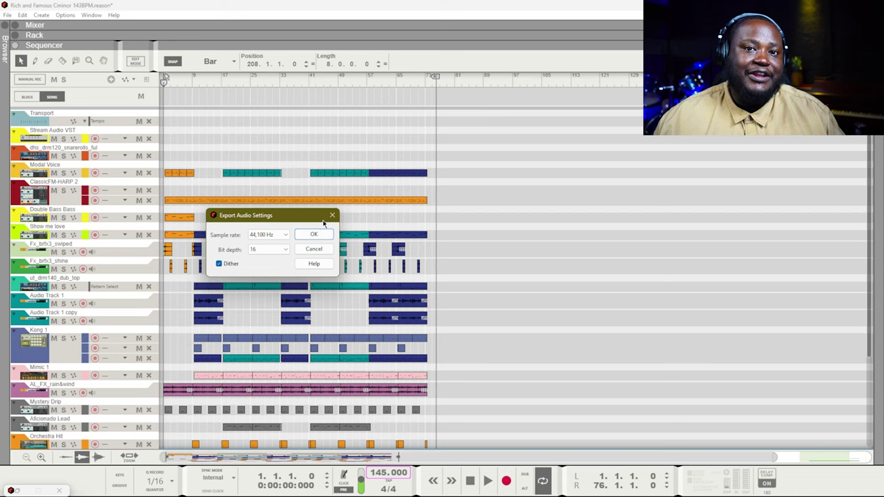
{"action": "left_click", "coordinate": [313, 235]}
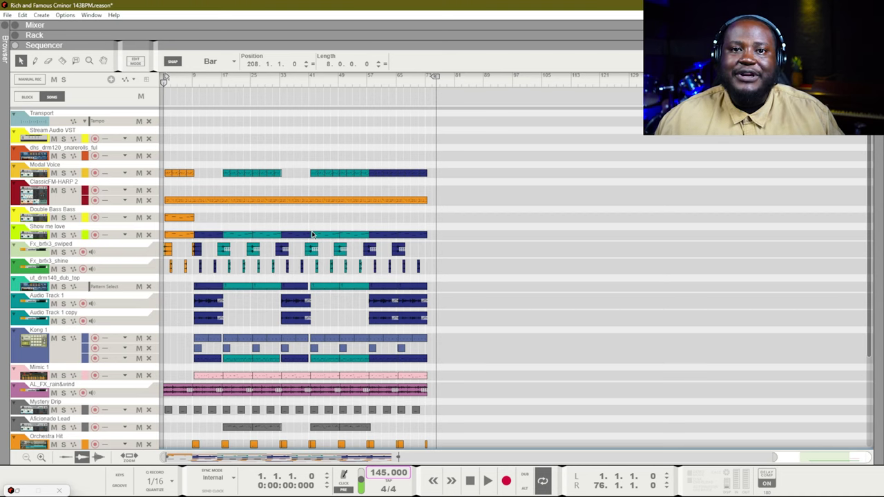